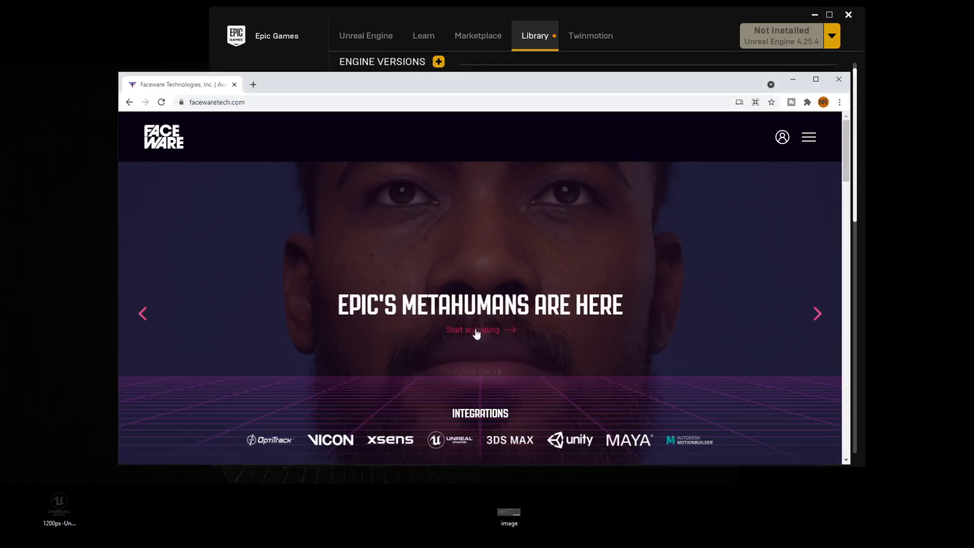
# Step: Open the Faceware MetaHumans help page and scroll to its Requirements section
pyautogui.click(477, 332)
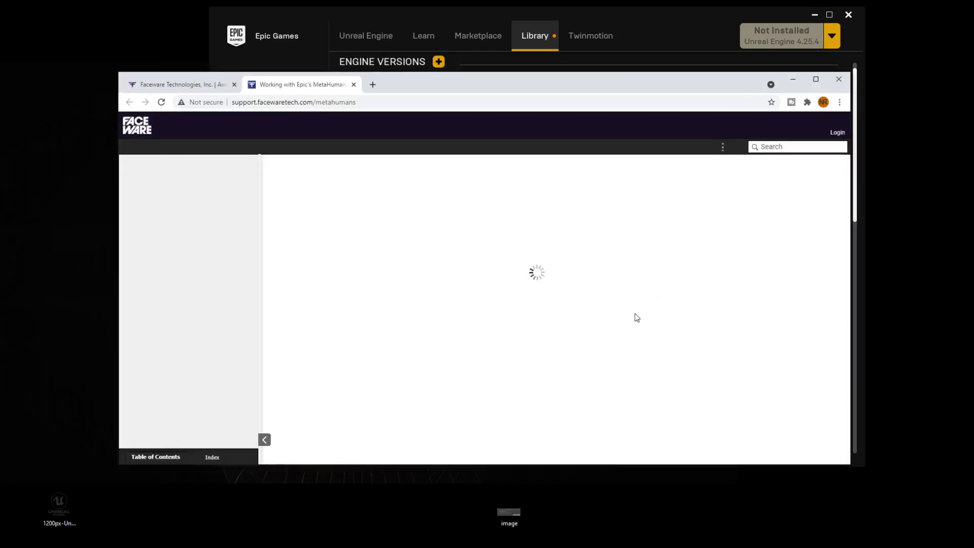
pyautogui.scroll(-10, 554, 293)
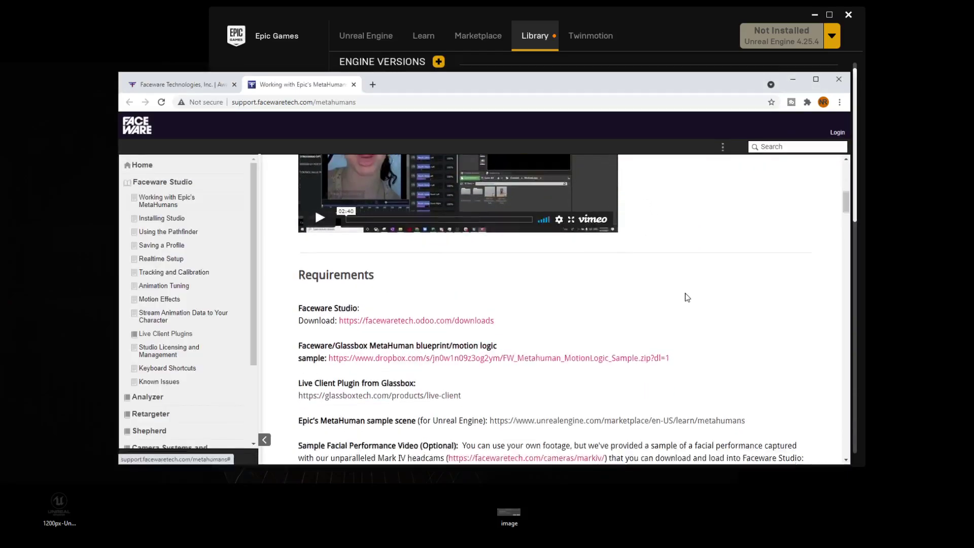
pyautogui.scroll(1, 675, 298)
pyautogui.doubleClick(325, 203)
pyautogui.click(455, 222)
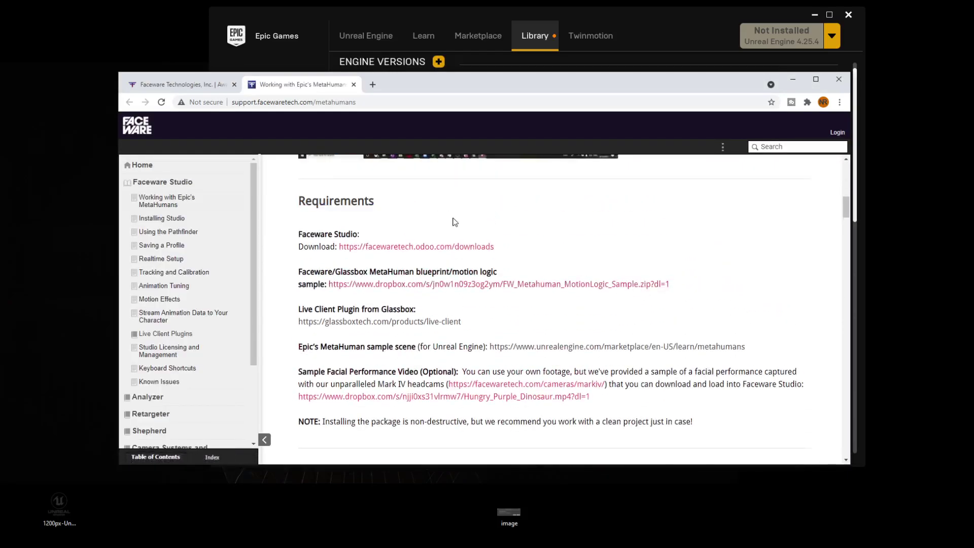
pyautogui.scroll(-1, 455, 222)
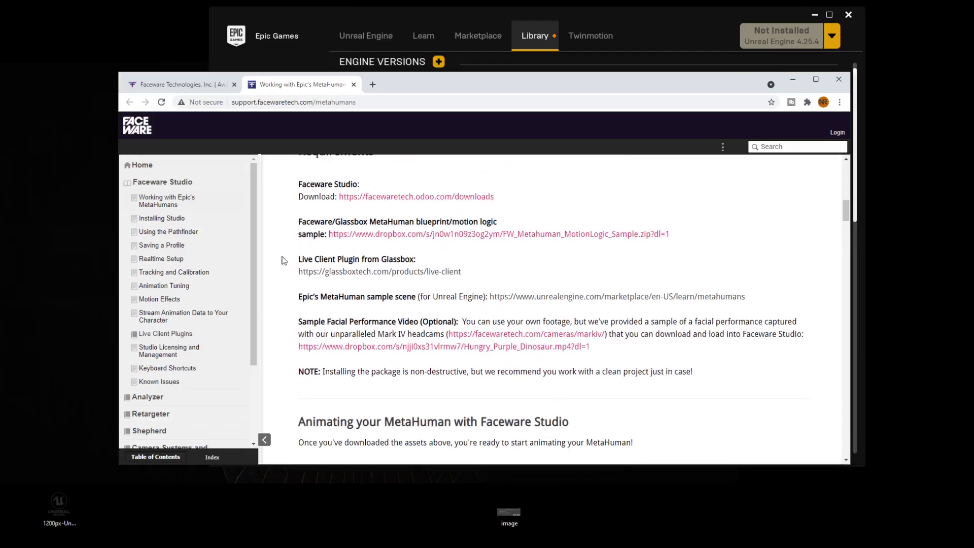
pyautogui.moveTo(311, 221); pyautogui.dragTo(409, 222)
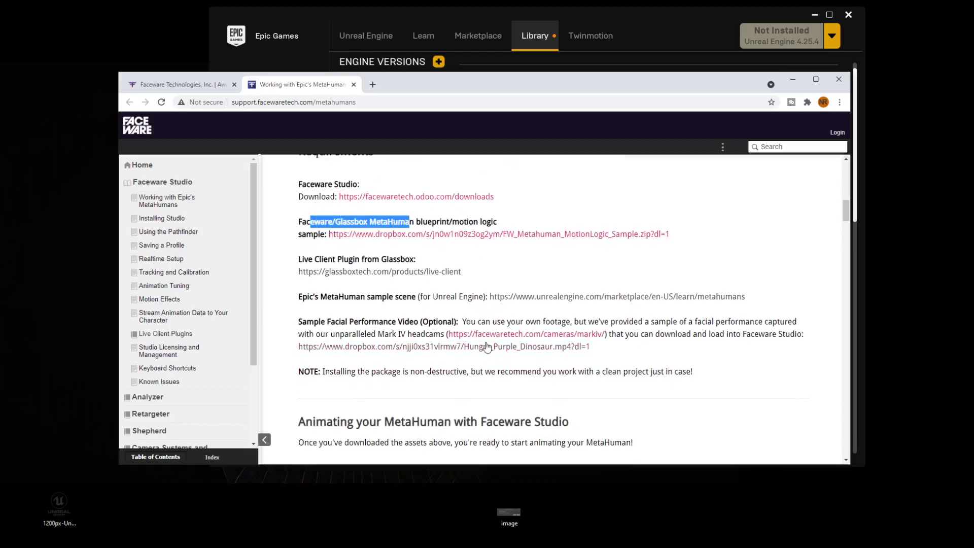
pyautogui.click(442, 222)
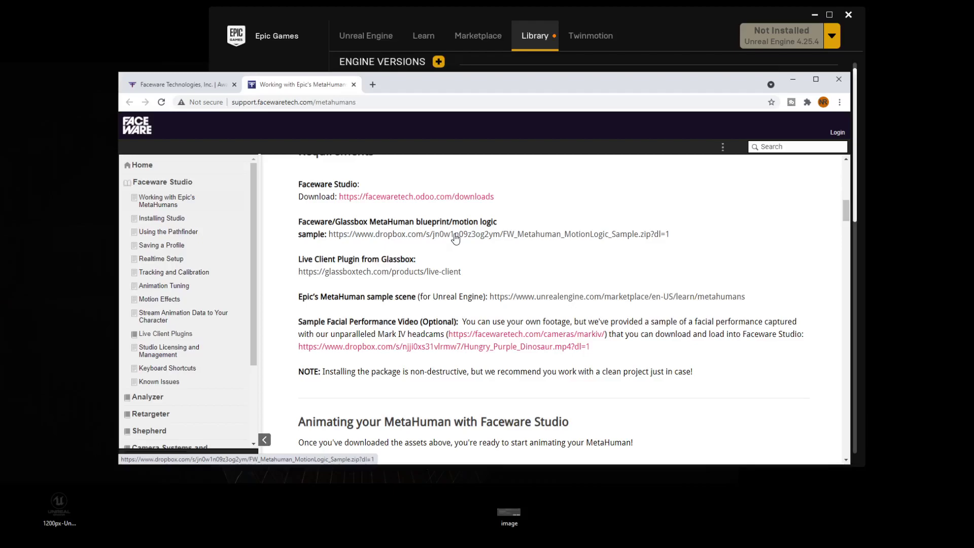
# Step: Follow the unrealengine.com MetaHuman sample scene link to the Marketplace page
pyautogui.scroll(-1, 455, 238)
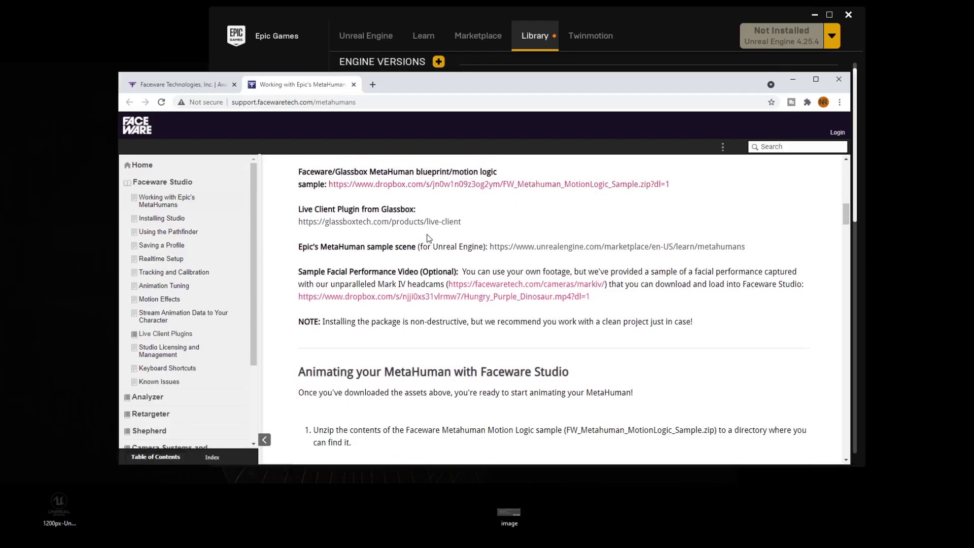
pyautogui.moveTo(297, 209); pyautogui.dragTo(410, 209)
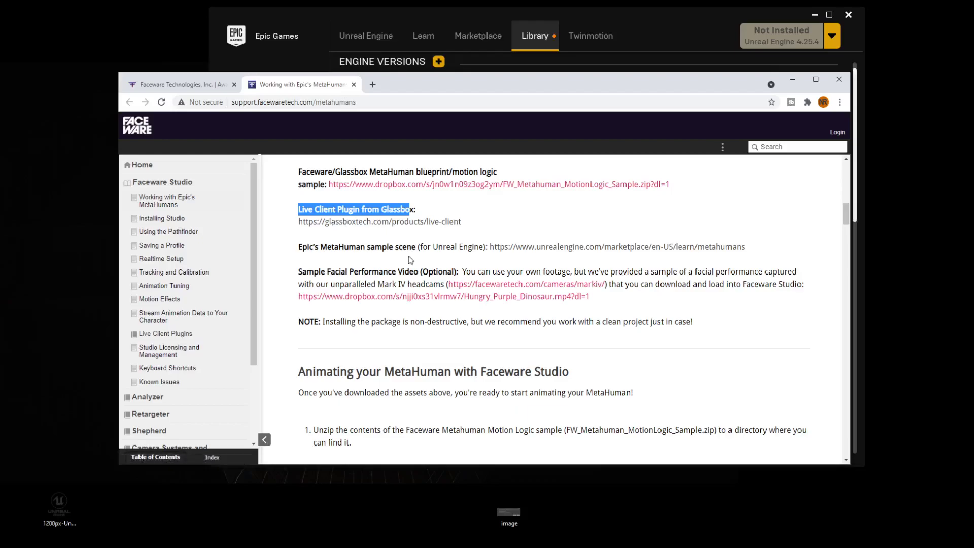
pyautogui.click(308, 247)
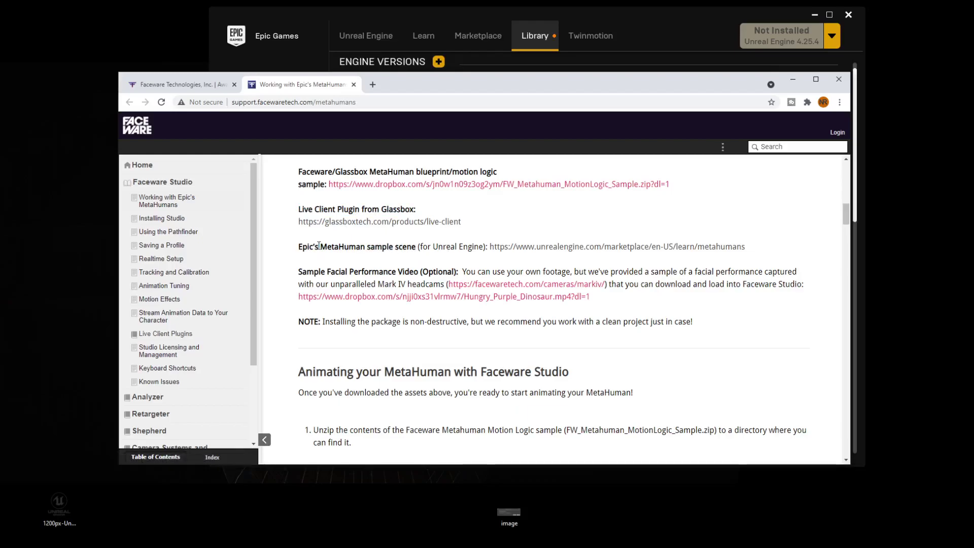
pyautogui.moveTo(422, 248); pyautogui.dragTo(561, 247)
pyautogui.click(725, 247)
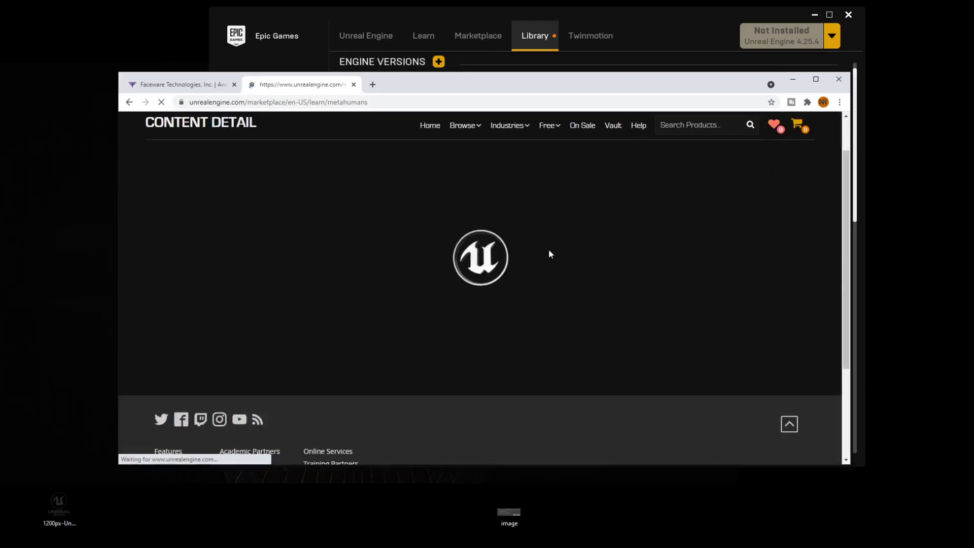
# Step: Close the Marketplace page and reopen the help page at Sample Facial Performance Video
pyautogui.click(354, 85)
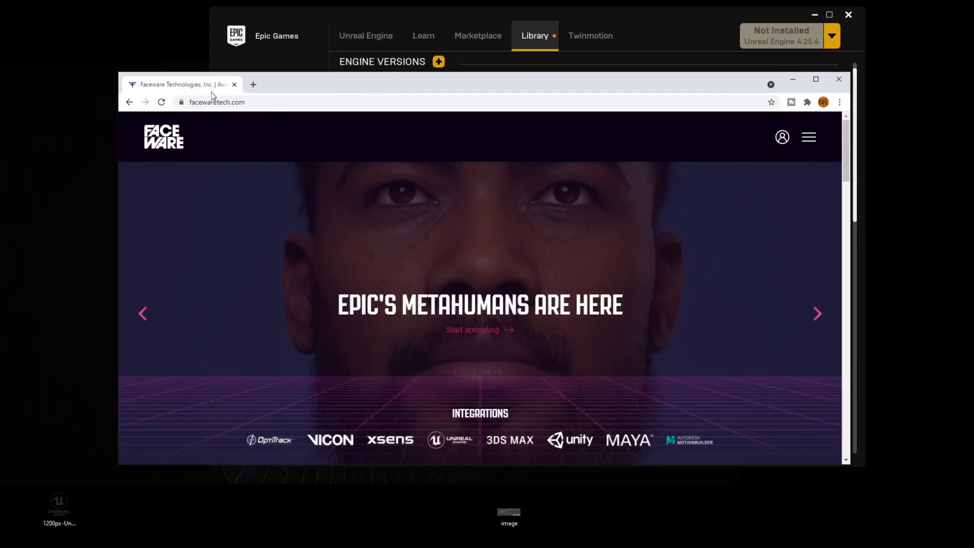
pyautogui.click(458, 346)
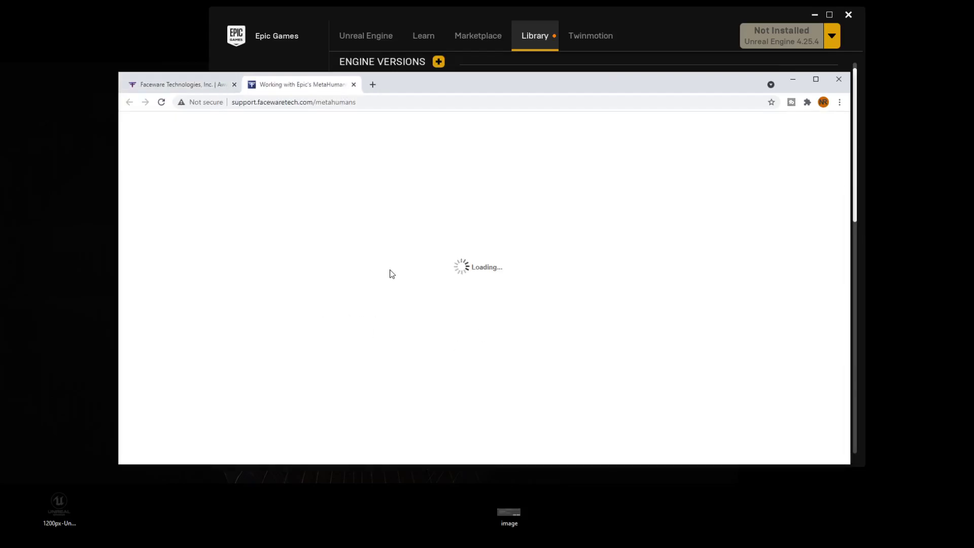
pyautogui.scroll(-10, 609, 305)
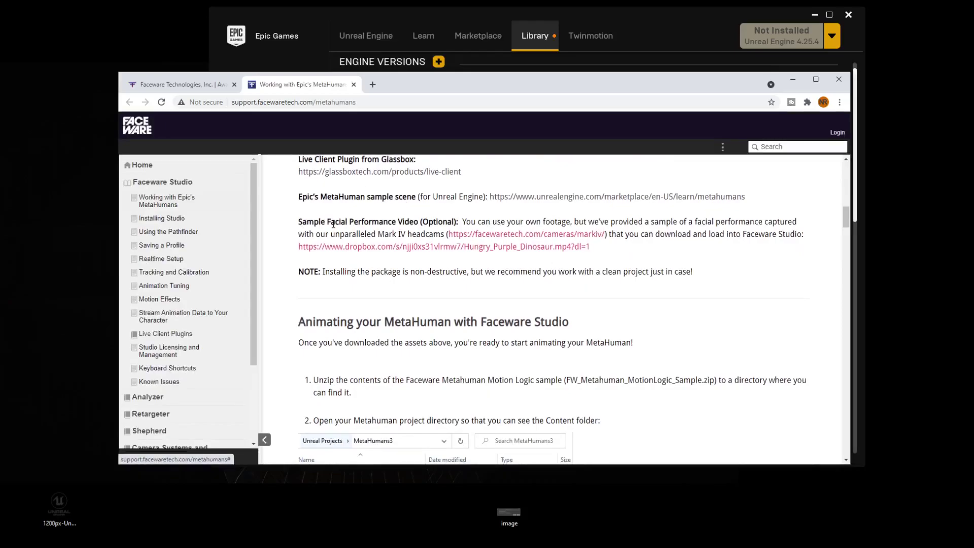
pyautogui.moveTo(299, 221); pyautogui.dragTo(431, 223)
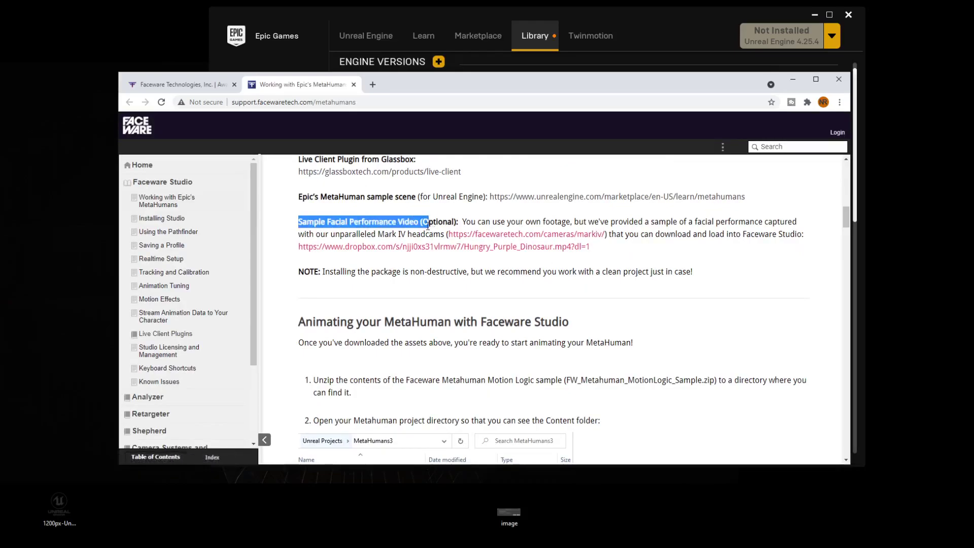
pyautogui.click(448, 222)
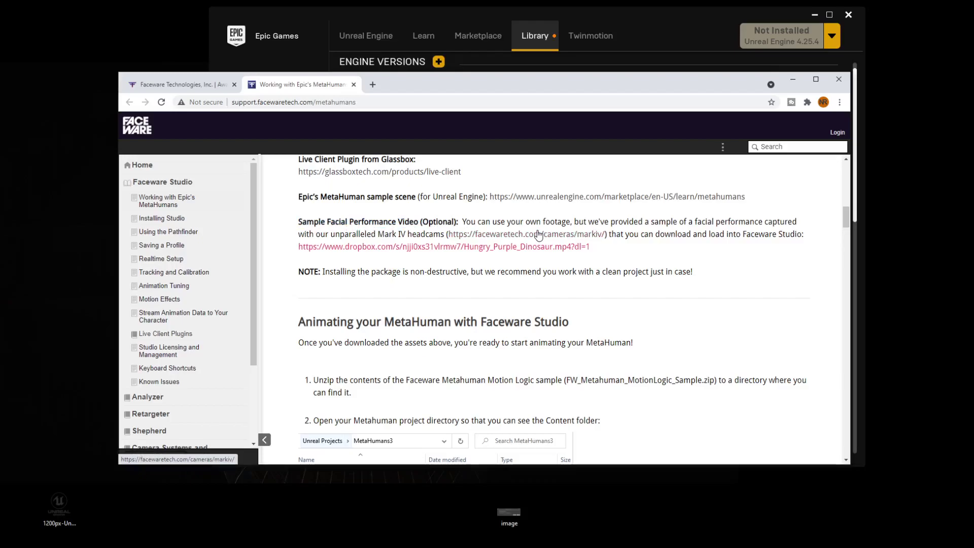
# Step: Scroll through the rest of the help page, then return to the Faceware home page tab
pyautogui.scroll(-4, 414, 215)
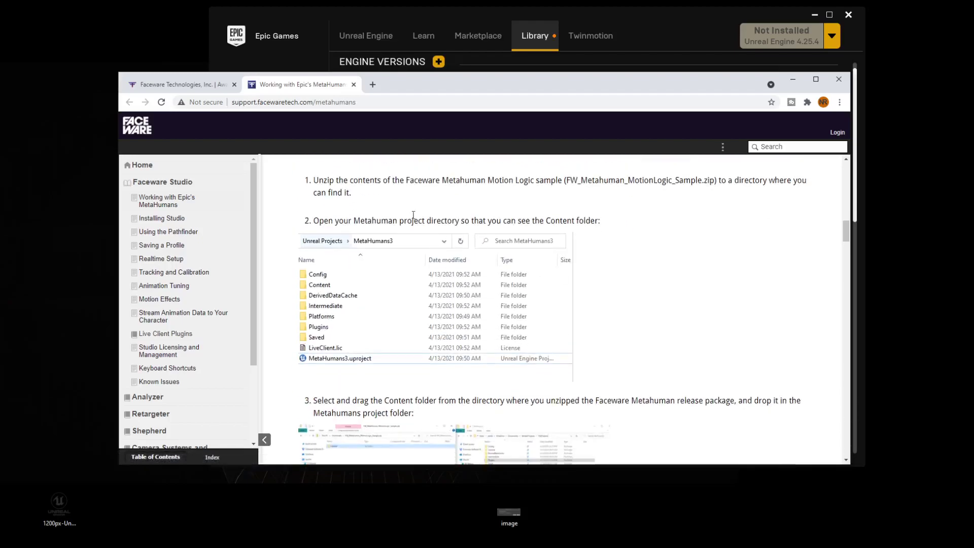
pyautogui.scroll(-8, 413, 215)
pyautogui.scroll(15, 414, 215)
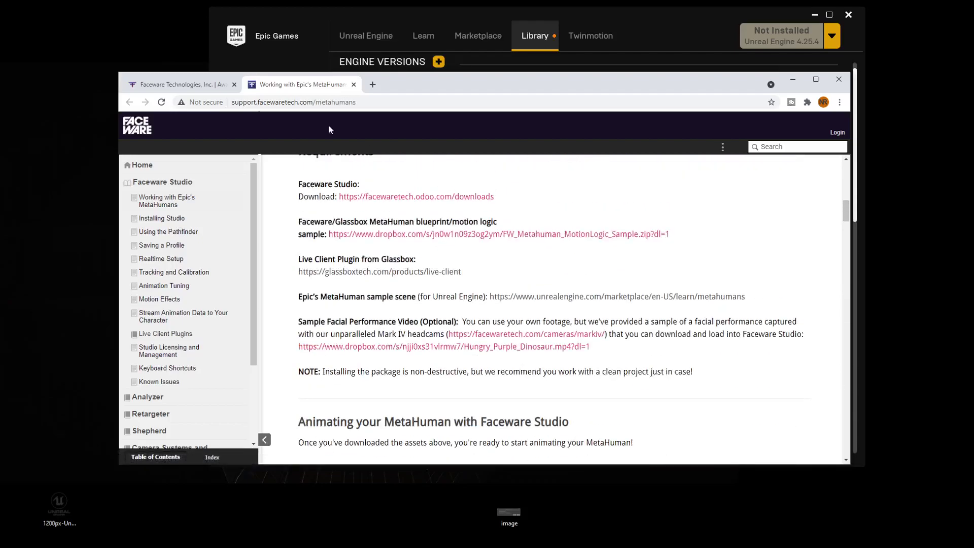
pyautogui.click(171, 87)
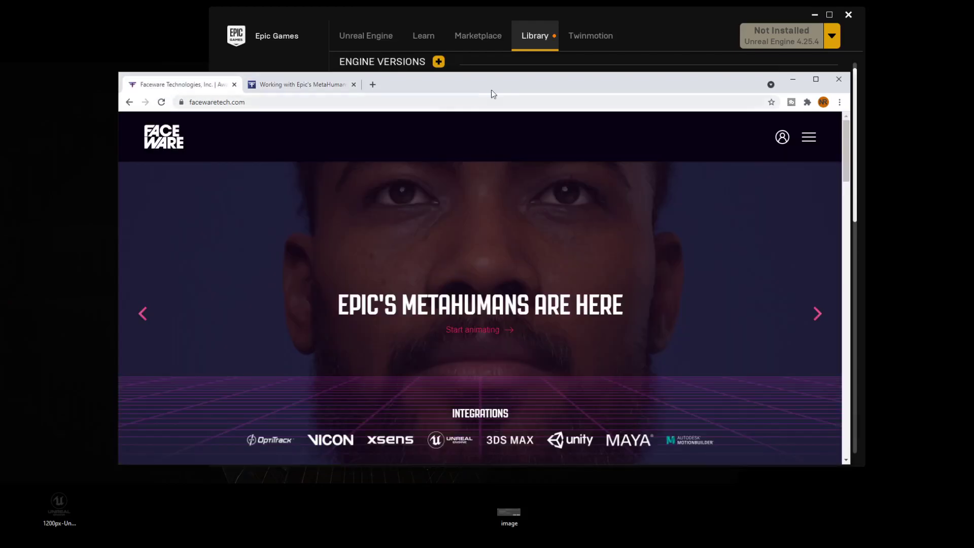
# Step: Minimize the browser, move Quixel Bridge aside and launch Unreal Engine 4.26.2 from the launcher
pyautogui.click(795, 82)
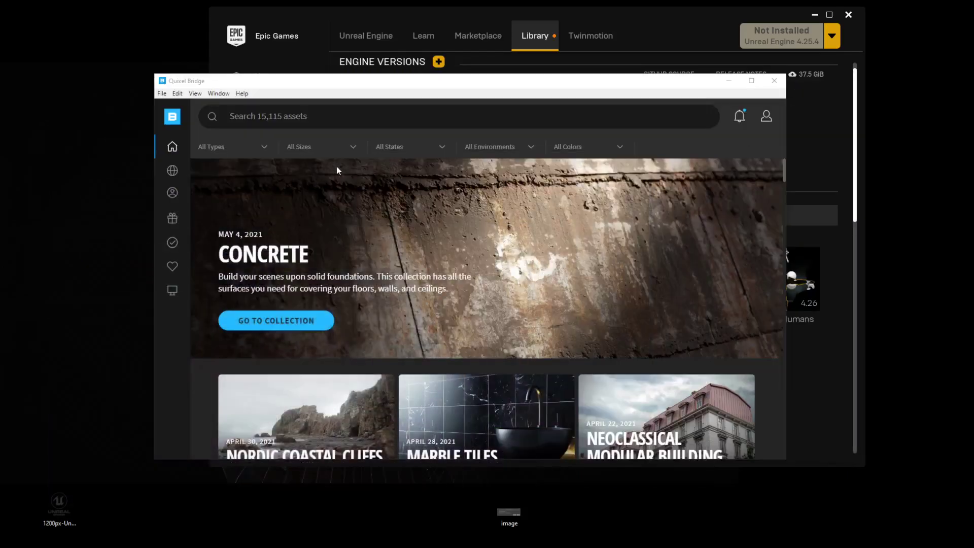
pyautogui.moveTo(345, 84); pyautogui.dragTo(457, 62)
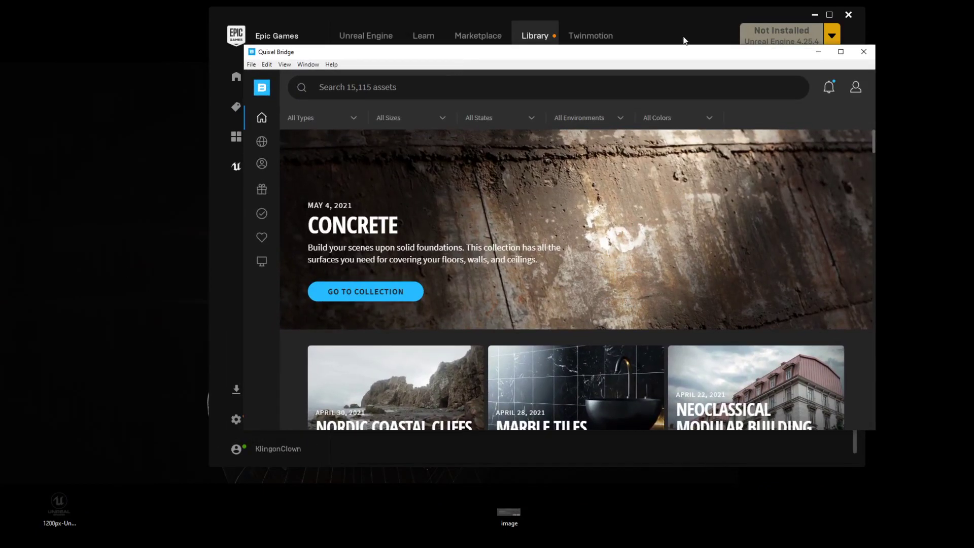
pyautogui.click(274, 202)
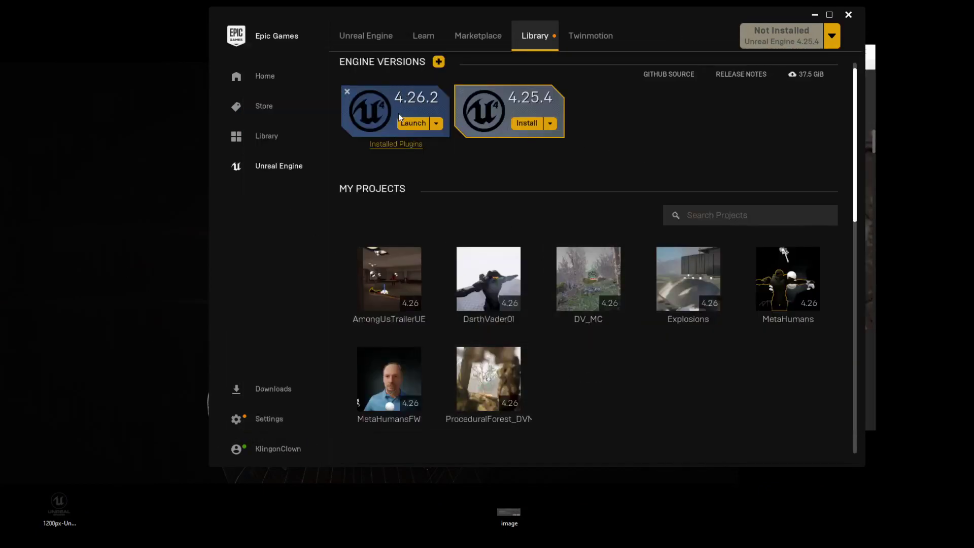
pyautogui.click(413, 124)
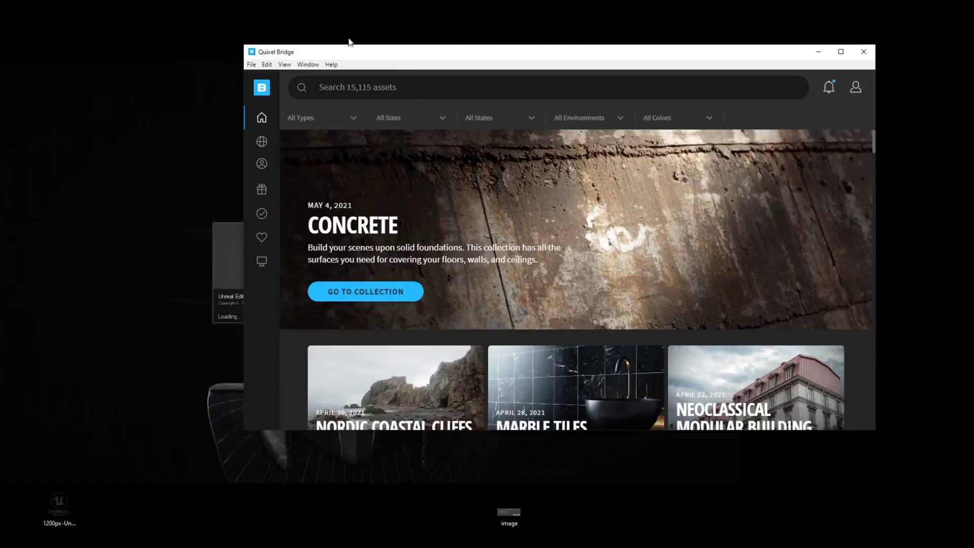
# Step: Open the Benjamin MetaHuman's details from My MetaHumans in Bridge, with 8K Resolution chosen
pyautogui.moveTo(349, 42); pyautogui.dragTo(384, 39)
pyautogui.moveTo(241, 157)
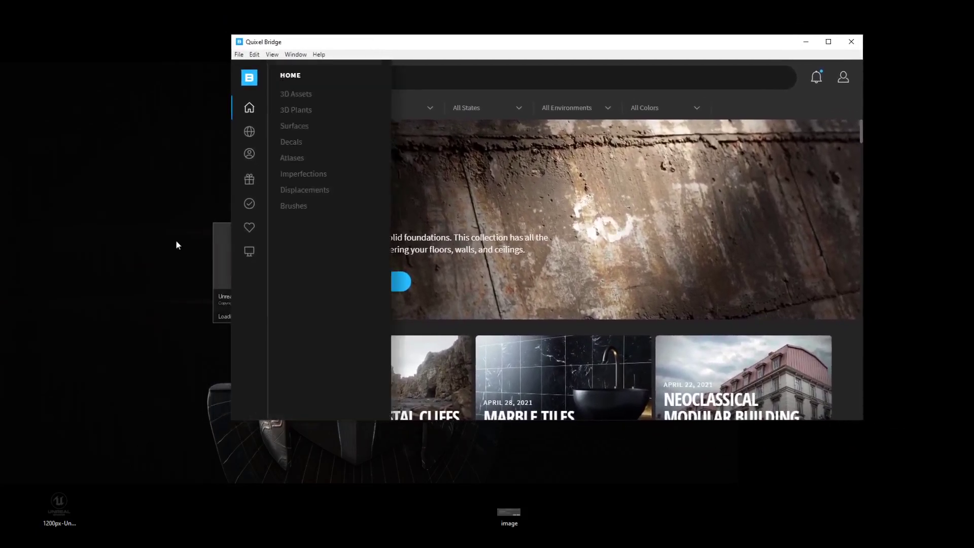
pyautogui.click(248, 155)
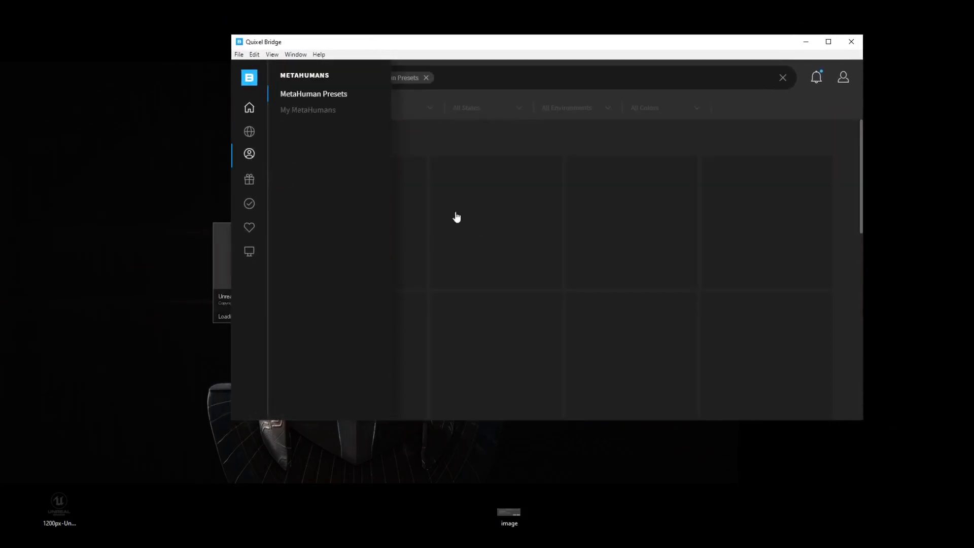
pyautogui.moveTo(315, 37); pyautogui.dragTo(395, 53)
pyautogui.moveTo(299, 155)
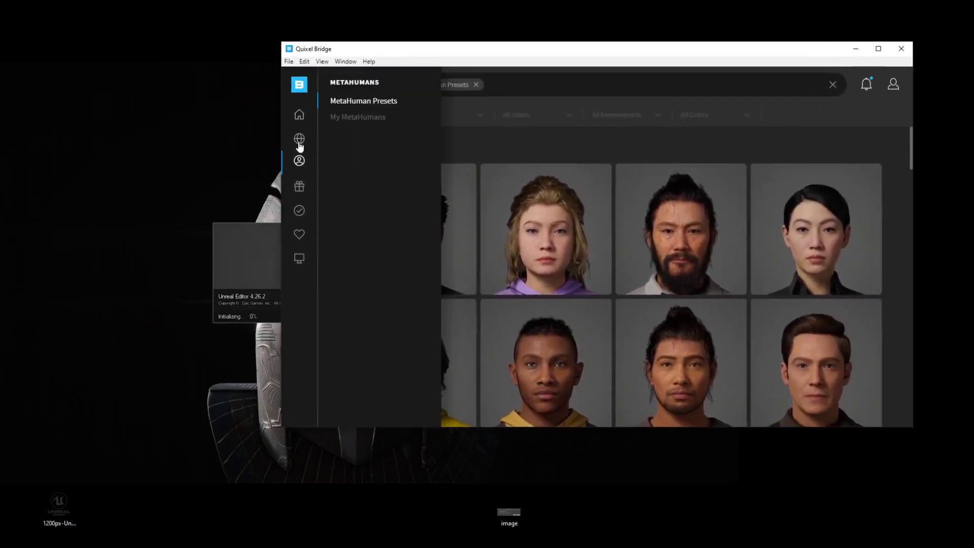
pyautogui.click(355, 118)
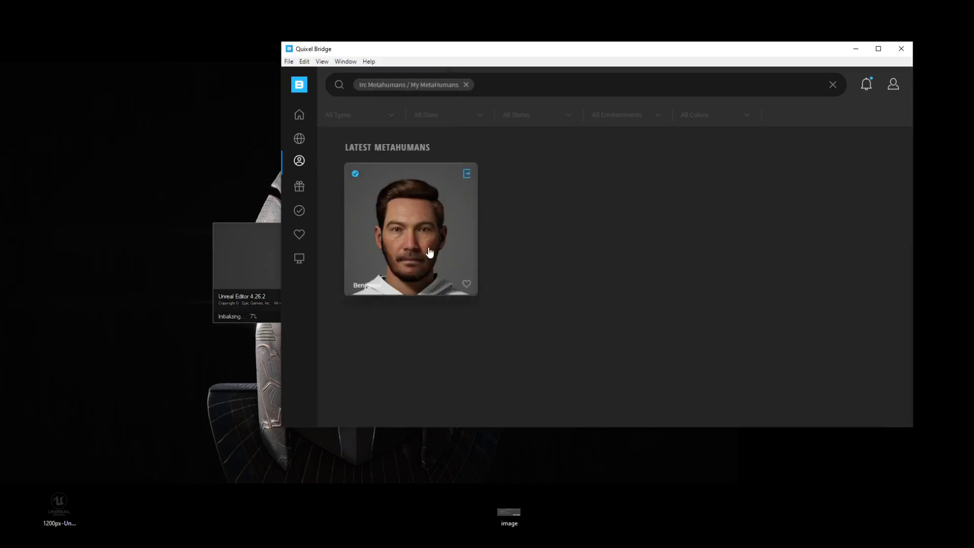
pyautogui.click(439, 237)
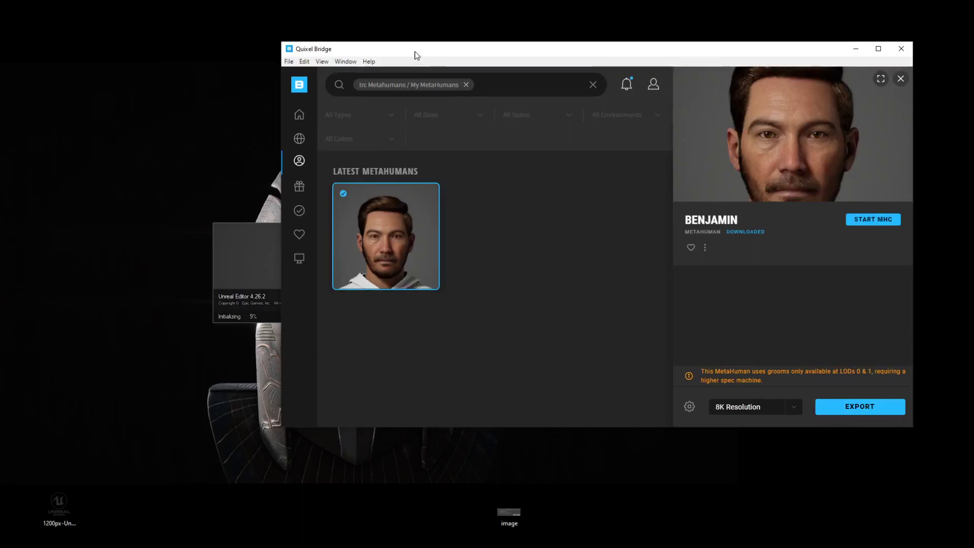
pyautogui.moveTo(413, 49); pyautogui.dragTo(680, 31)
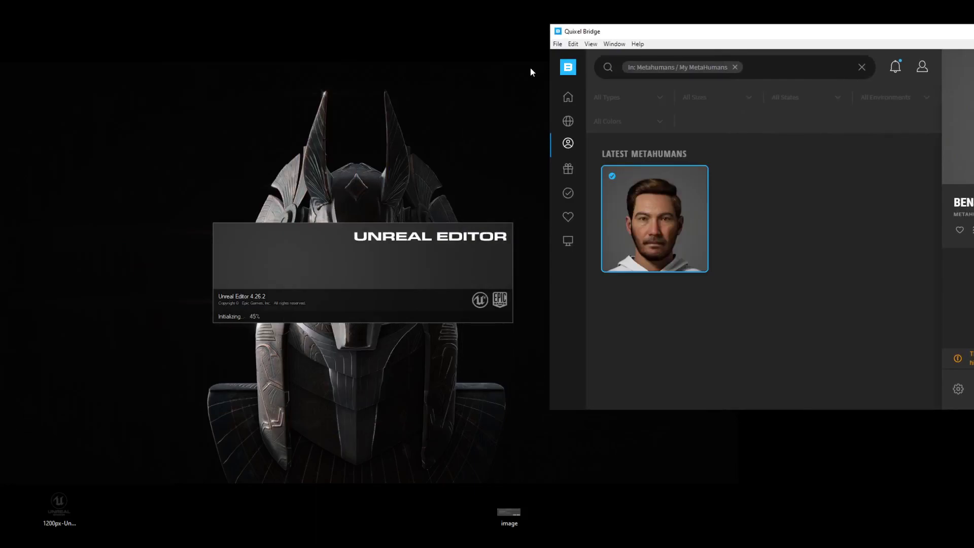
pyautogui.moveTo(776, 35); pyautogui.dragTo(392, 57)
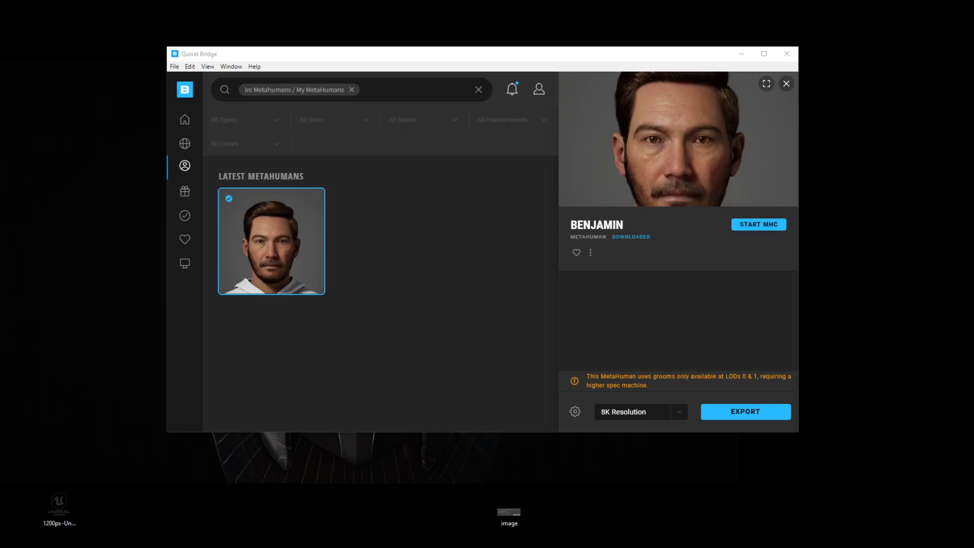
# Step: Move both zip files to the desktop's left edge and open the FW_Metahuman_MotionLogic_Sample zip
pyautogui.moveTo(97, 157); pyautogui.dragTo(146, 211)
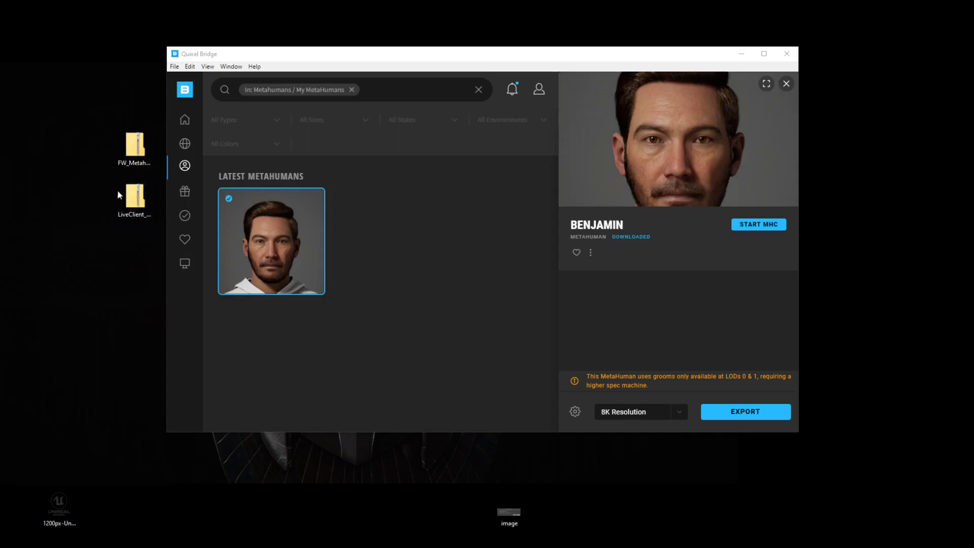
pyautogui.moveTo(100, 115); pyautogui.dragTo(158, 219)
pyautogui.moveTo(135, 152)
pyautogui.mouseDown()
pyautogui.moveTo(31, 162)
pyautogui.moveTo(28, 153)
pyautogui.mouseUp()
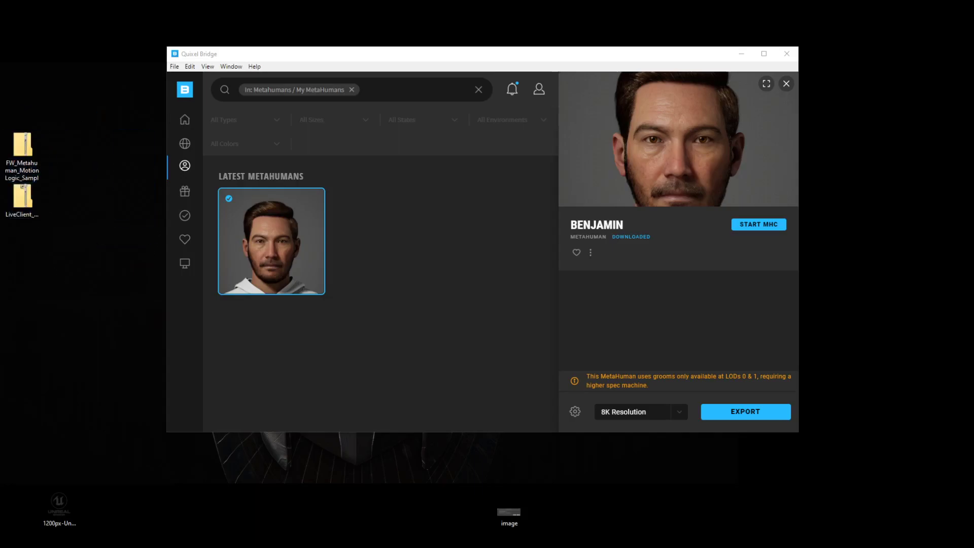
pyautogui.click(21, 179)
pyautogui.doubleClick(22, 178)
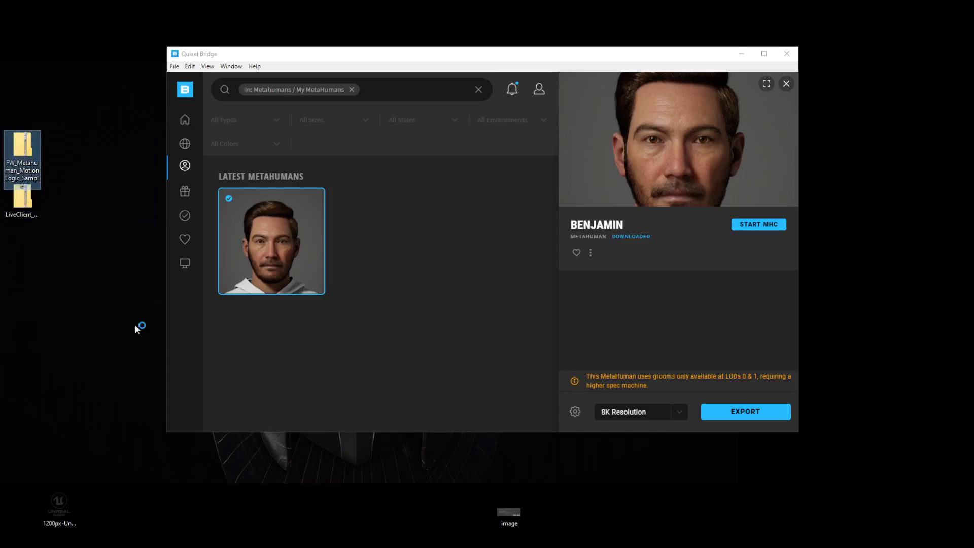
# Step: Arrange the two archive windows side by side and select the sample's Content folder
pyautogui.moveTo(92, 43); pyautogui.dragTo(516, 54)
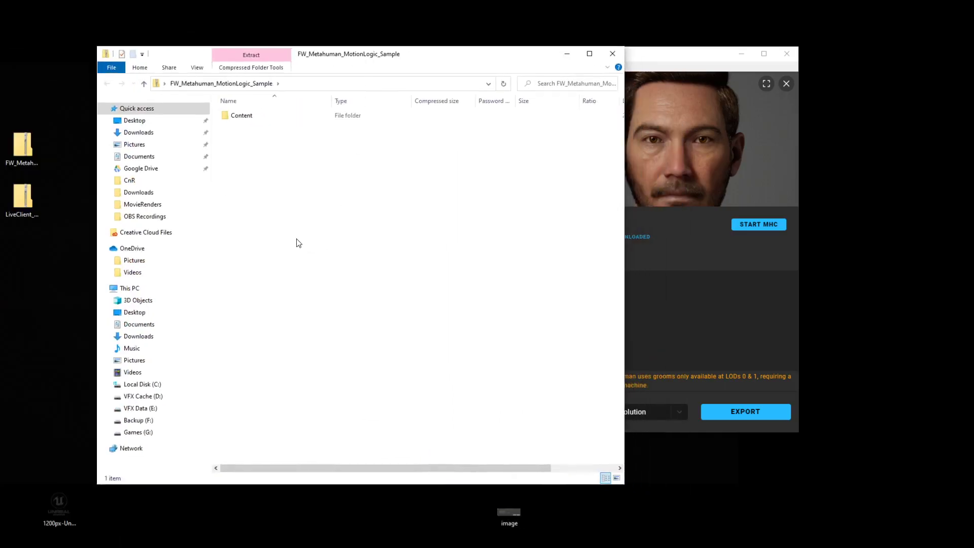
pyautogui.moveTo(339, 64); pyautogui.dragTo(786, 62)
pyautogui.click(462, 74)
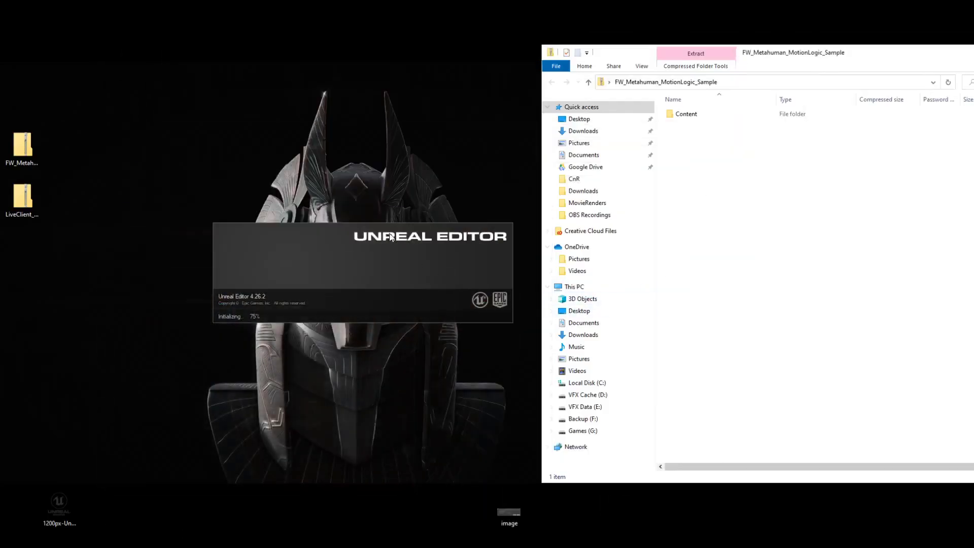
pyautogui.moveTo(759, 55); pyautogui.dragTo(733, 51)
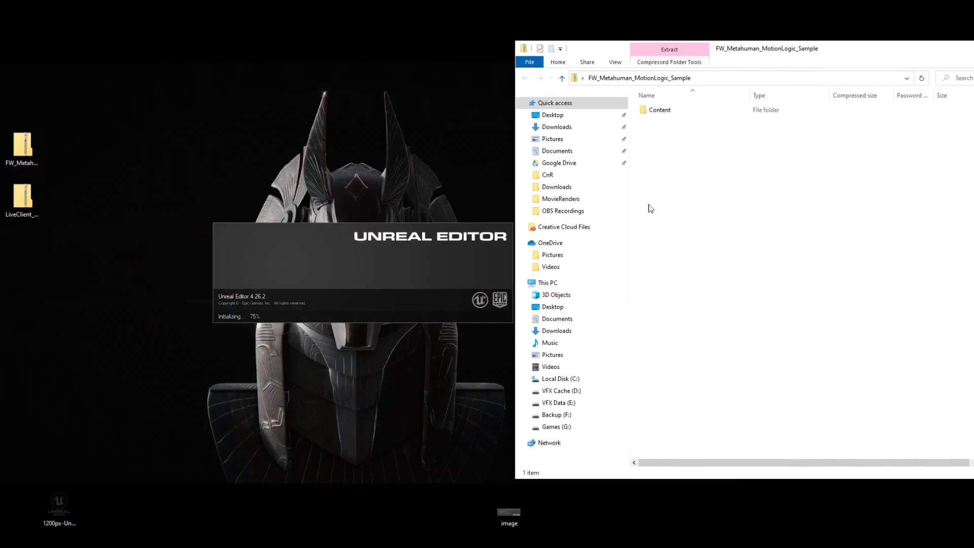
pyautogui.click(663, 111)
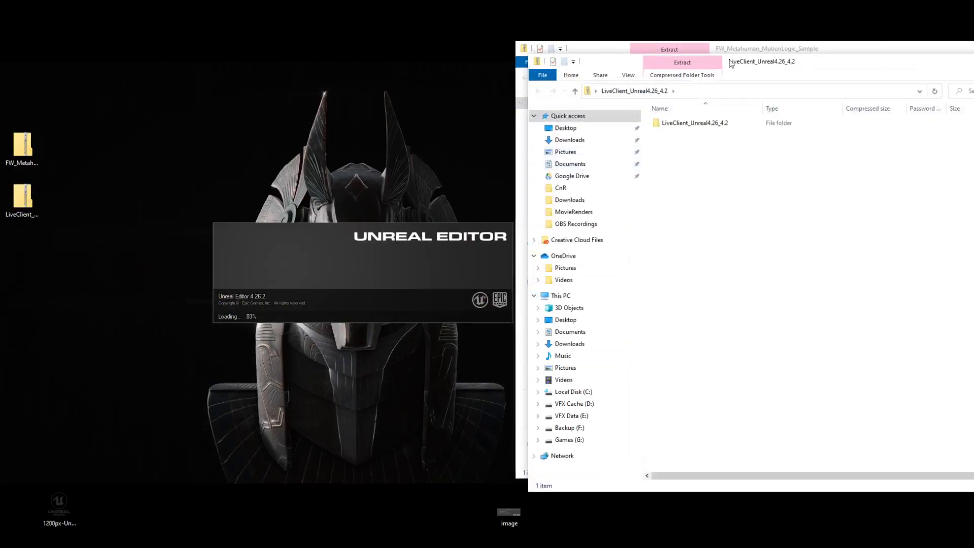
pyautogui.moveTo(758, 63); pyautogui.dragTo(821, 145)
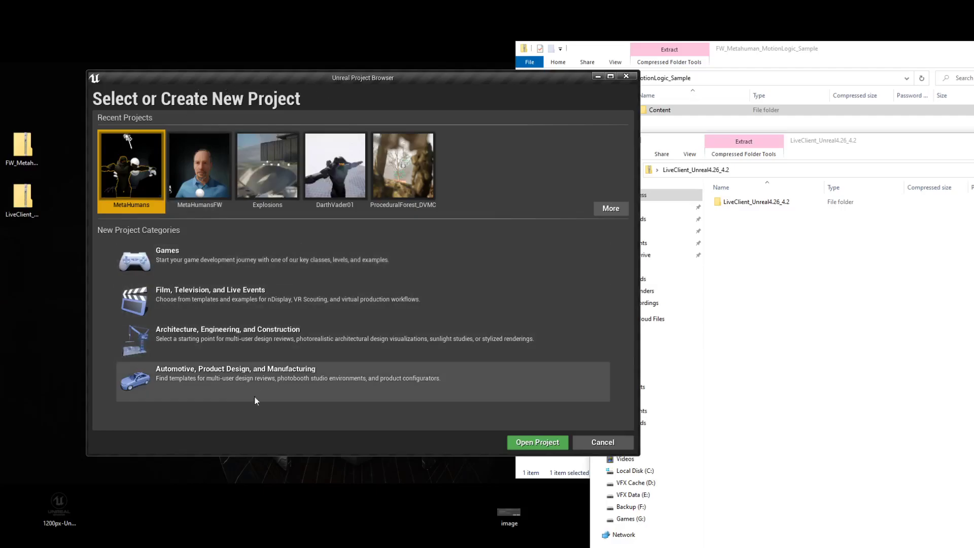
# Step: Choose Film, Television and Live Events with the Blank template and no starter content
pyautogui.click(203, 302)
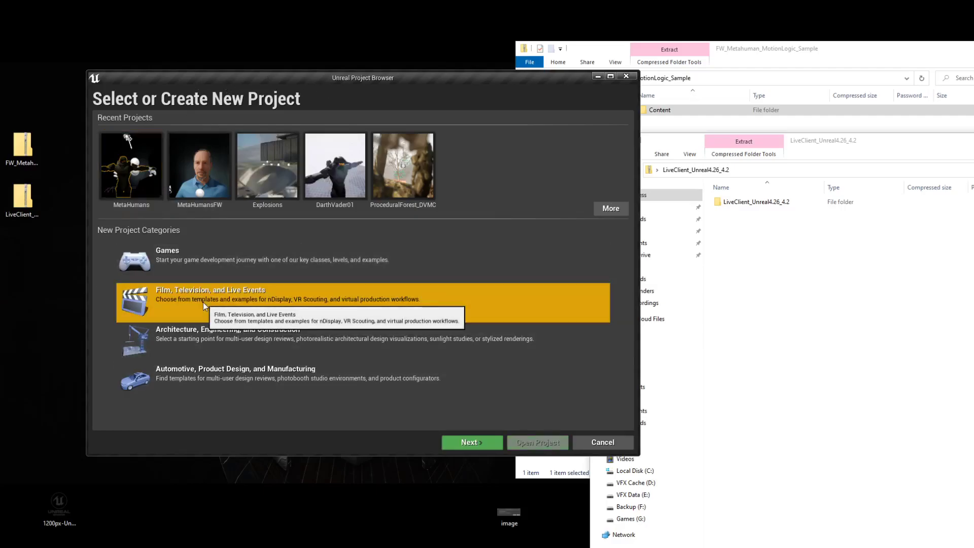
pyautogui.click(480, 443)
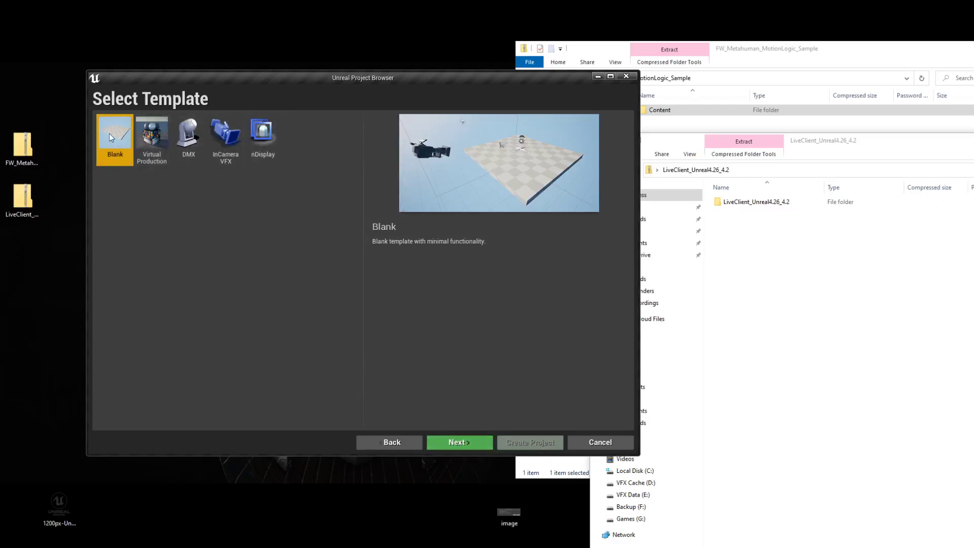
pyautogui.click(459, 442)
pyautogui.click(141, 150)
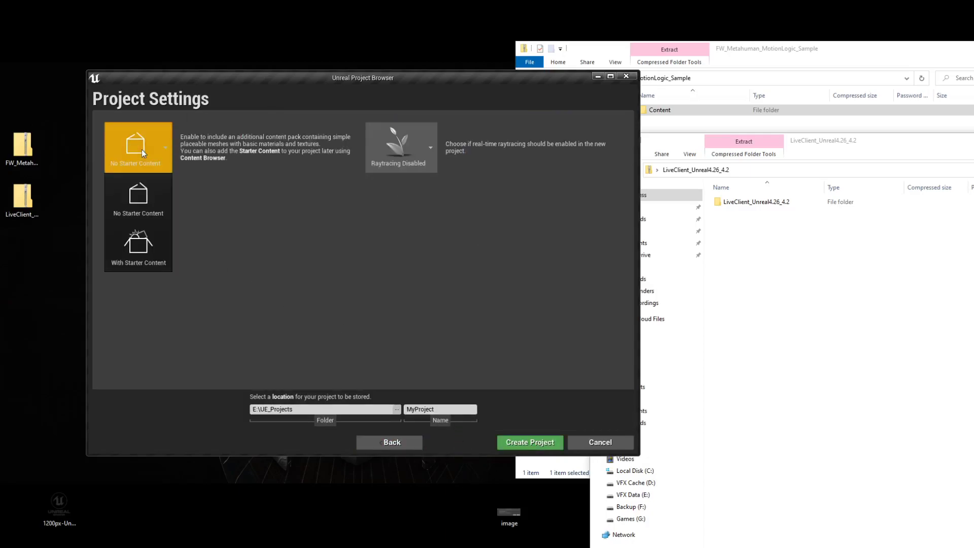
pyautogui.click(141, 148)
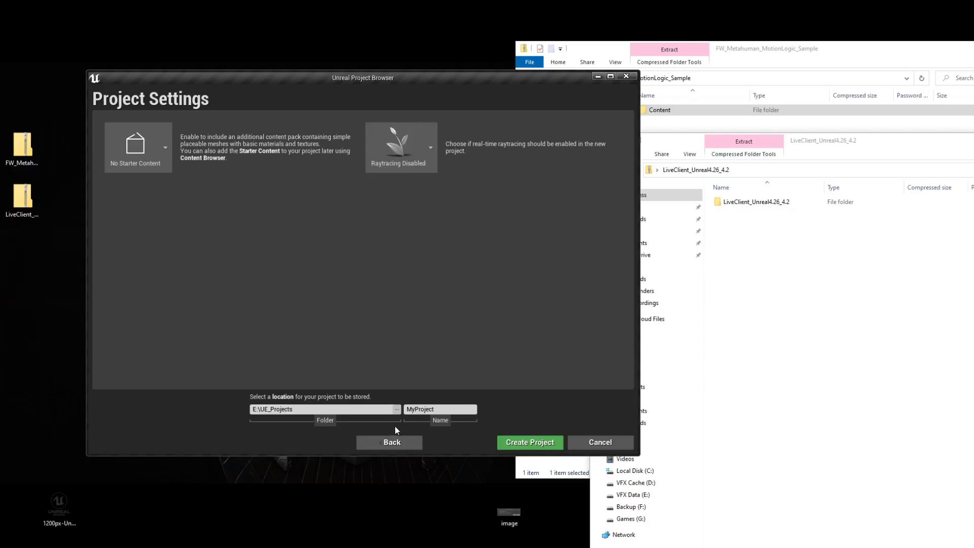
# Step: Name the project MetaHumanVideo and create it
pyautogui.click(406, 409)
pyautogui.doubleClick(406, 409)
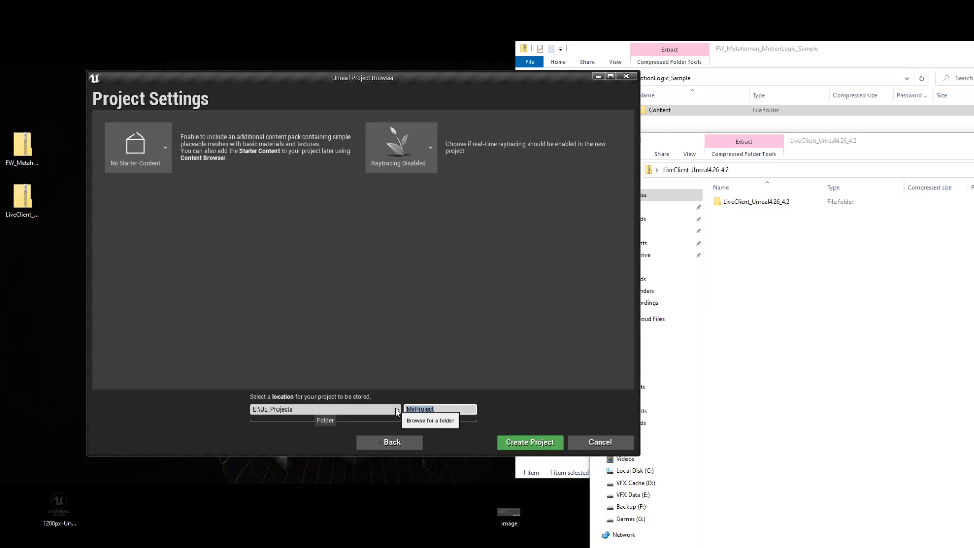
pyautogui.write('MetahumanVideo')
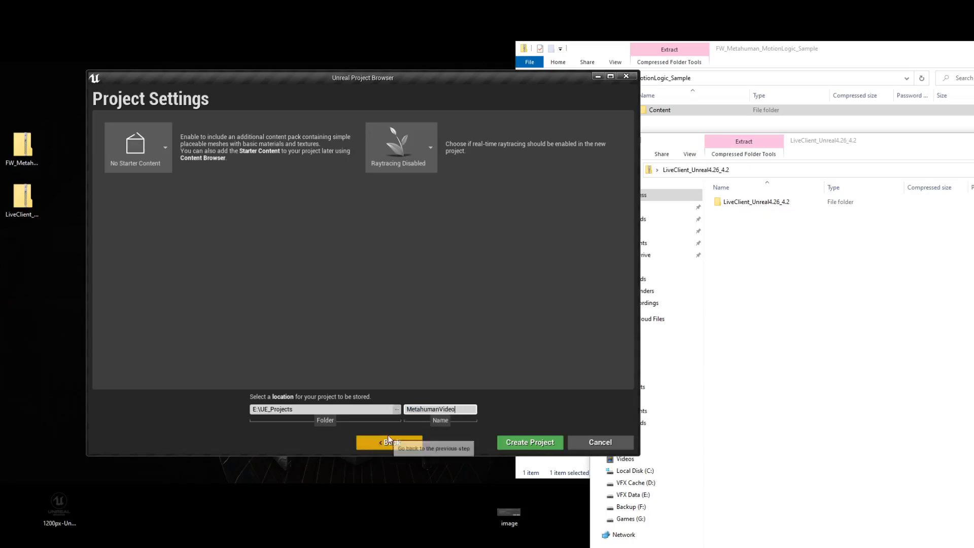
pyautogui.press('Left')
pyautogui.press('Left')
pyautogui.press('Left')
pyautogui.press('Left')
pyautogui.press('Left')
pyautogui.press('Left')
pyautogui.press('Left')
pyautogui.press('Left')
pyautogui.press('Left')
pyautogui.press('BackSpace')
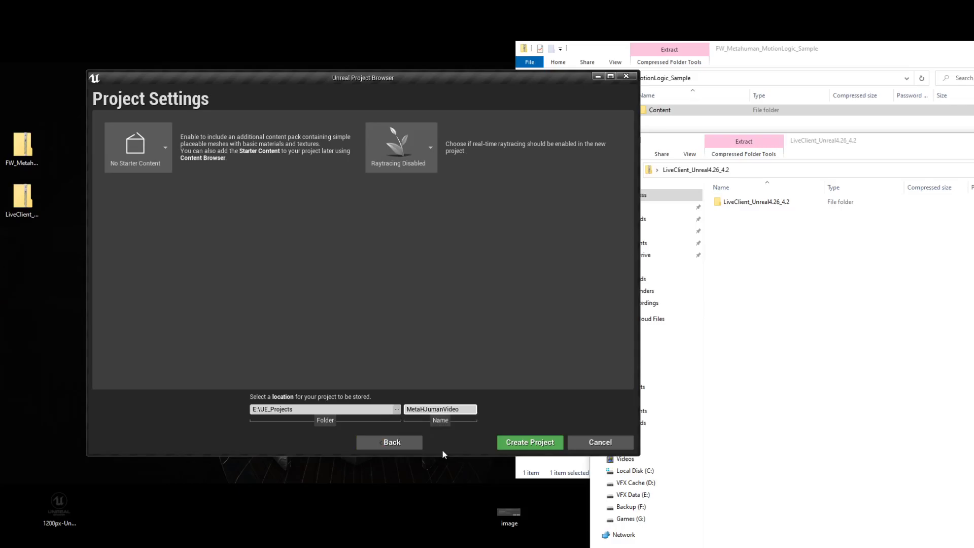
pyautogui.write('H')
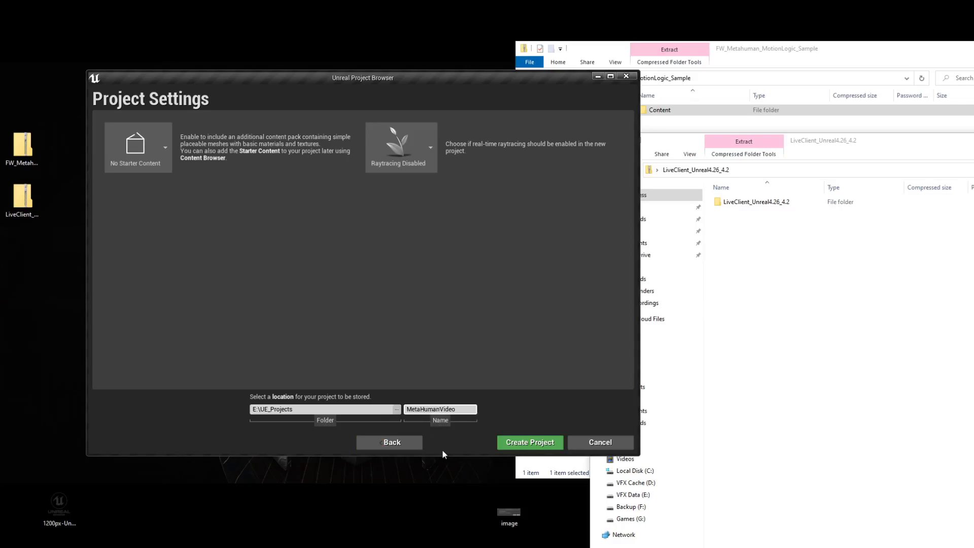
pyautogui.click(531, 443)
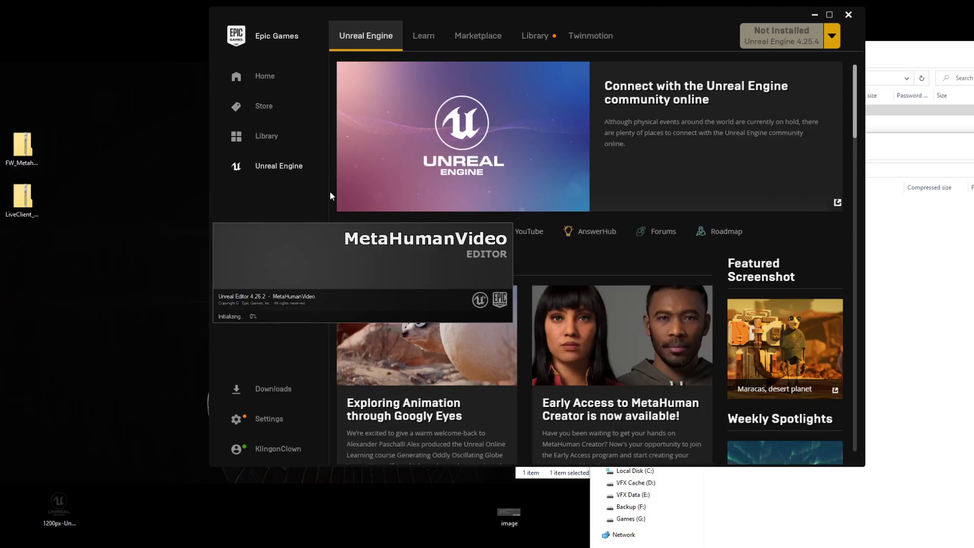
# Step: Find the MetaHumanVideo tile under My Projects in the launcher Library and open its options
pyautogui.click(533, 35)
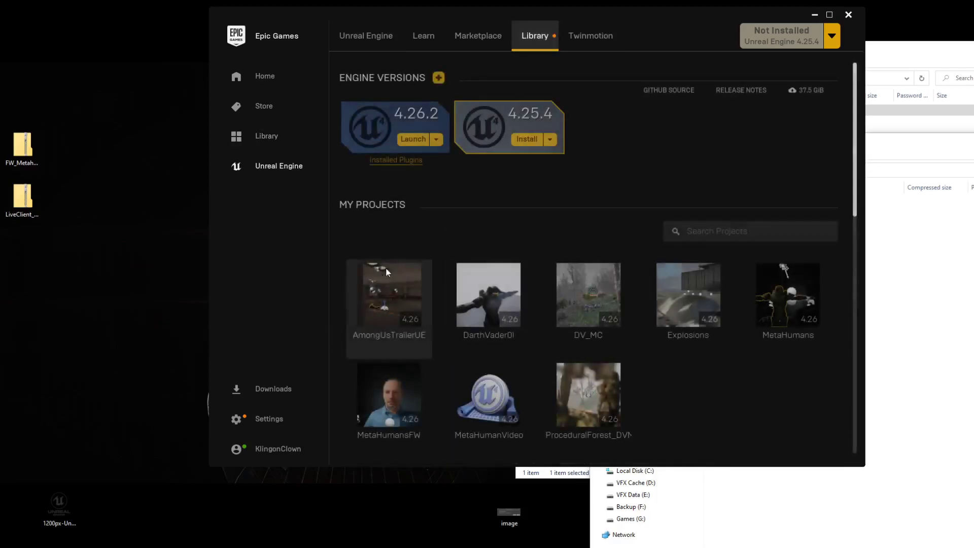
pyautogui.moveTo(661, 15); pyautogui.dragTo(624, 15)
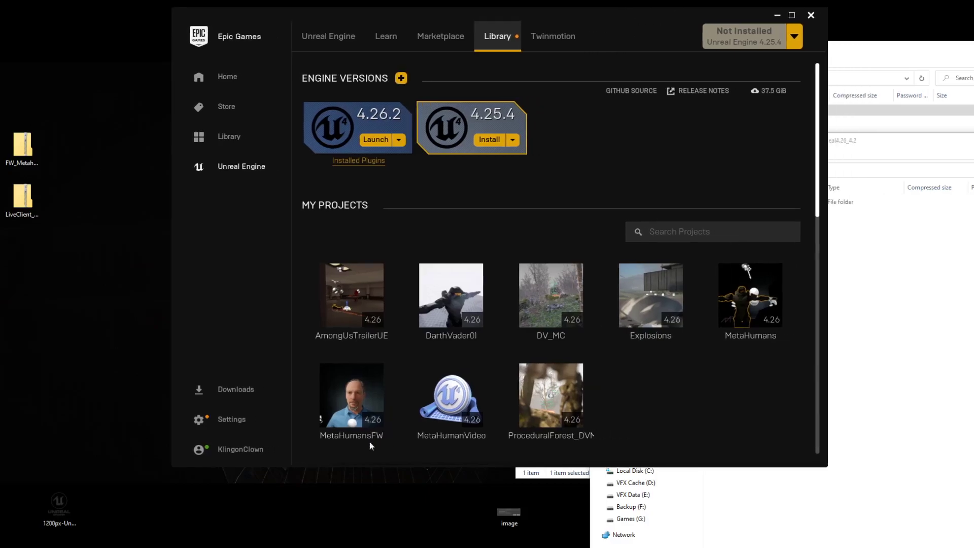
pyautogui.scroll(-1, 523, 395)
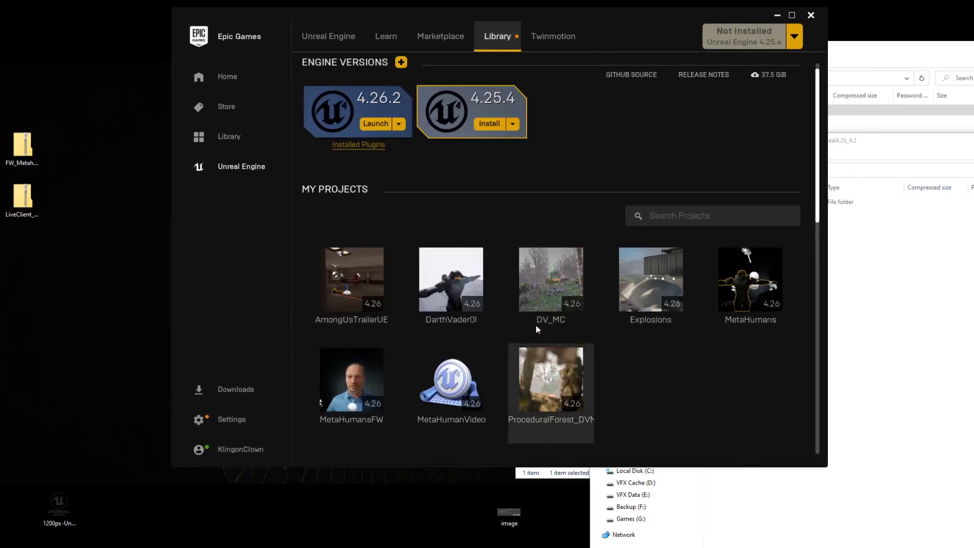
pyautogui.rightClick(456, 400)
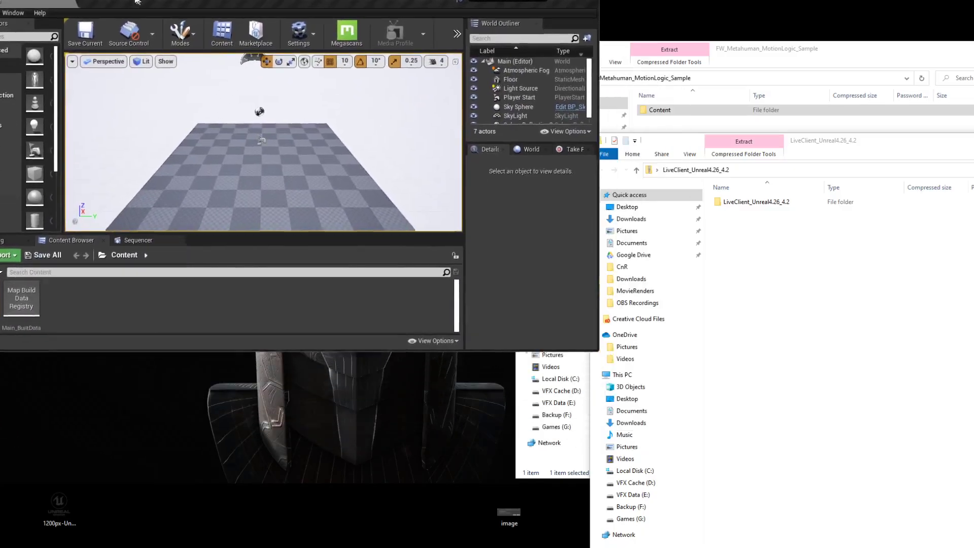
# Step: Bring the MetaHumanVideo editor window fully on screen and maximize it with Win+Up
pyautogui.moveTo(137, 1); pyautogui.dragTo(182, 13)
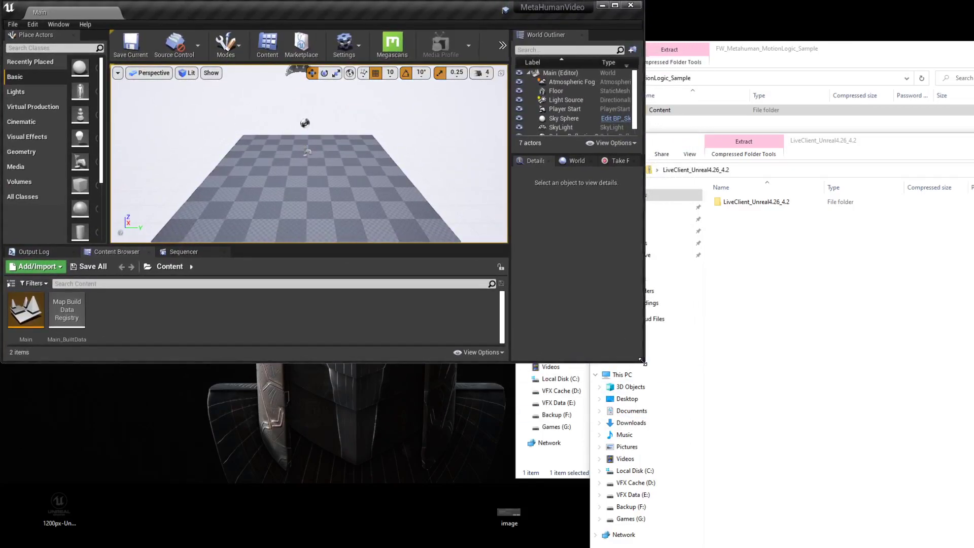
pyautogui.press('super+Up')
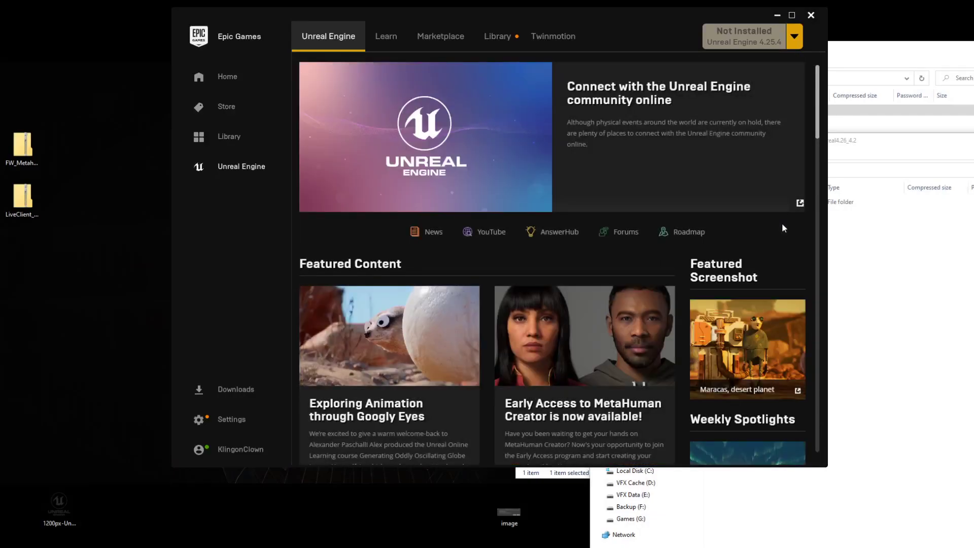
# Step: Show the MetaHumanVideo project folder via Show in Folder, then bring up the LiveClient archive
pyautogui.click(497, 47)
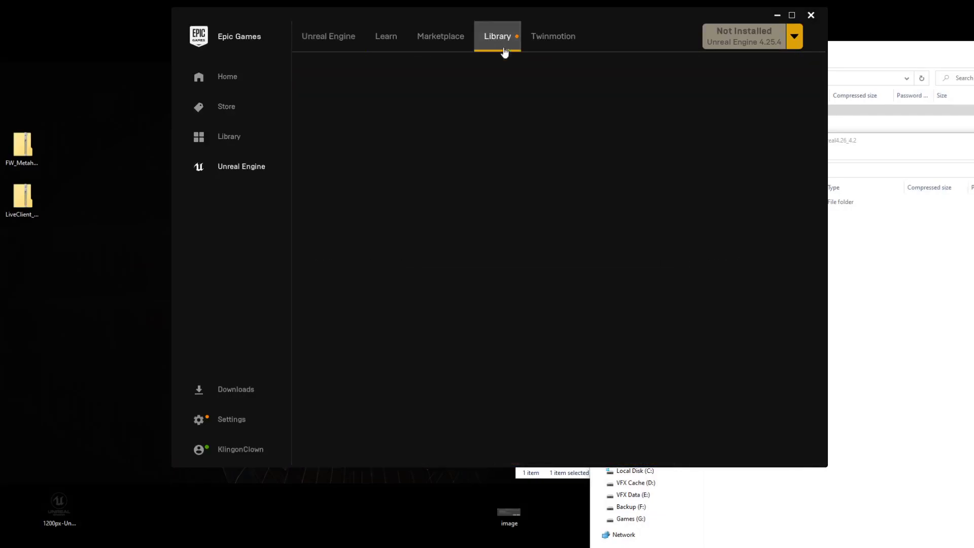
pyautogui.rightClick(459, 402)
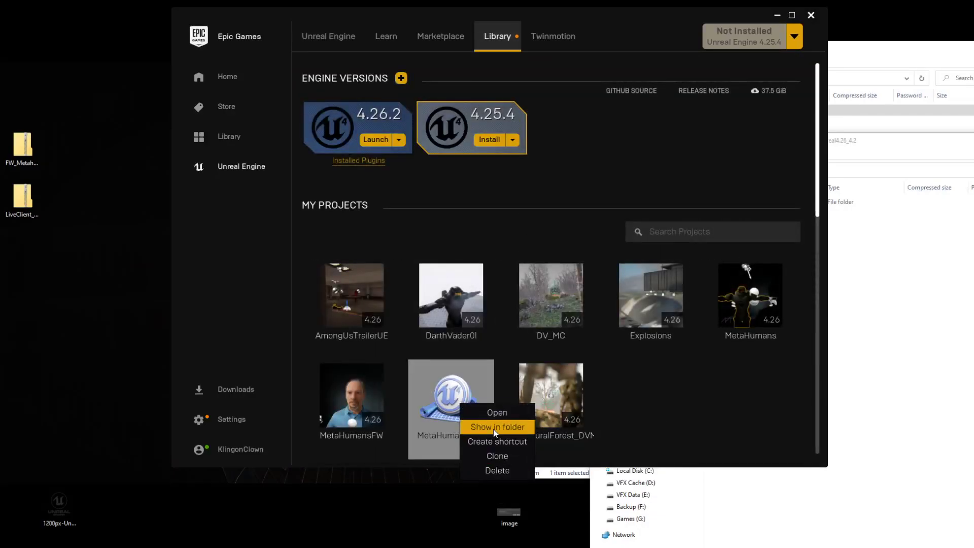
pyautogui.click(522, 420)
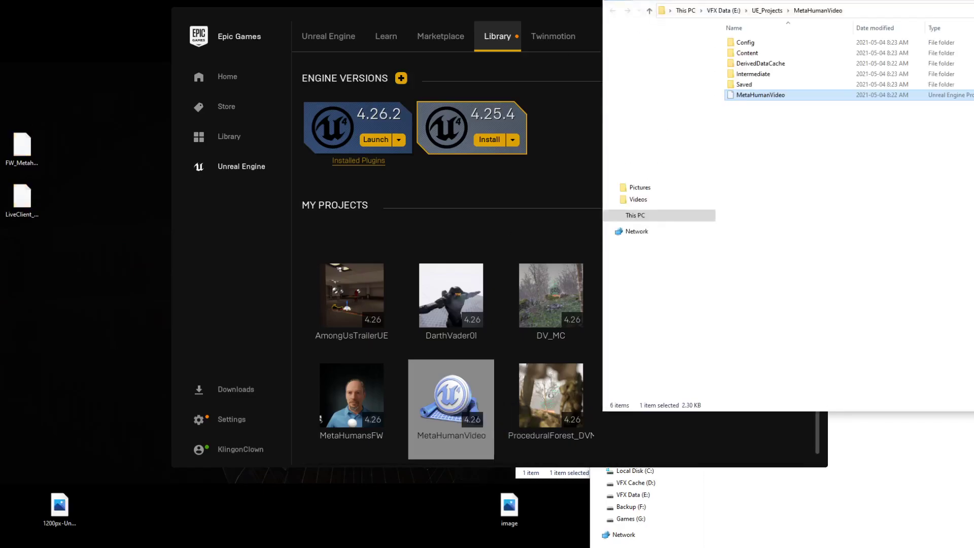
pyautogui.moveTo(797, 2); pyautogui.dragTo(457, 38)
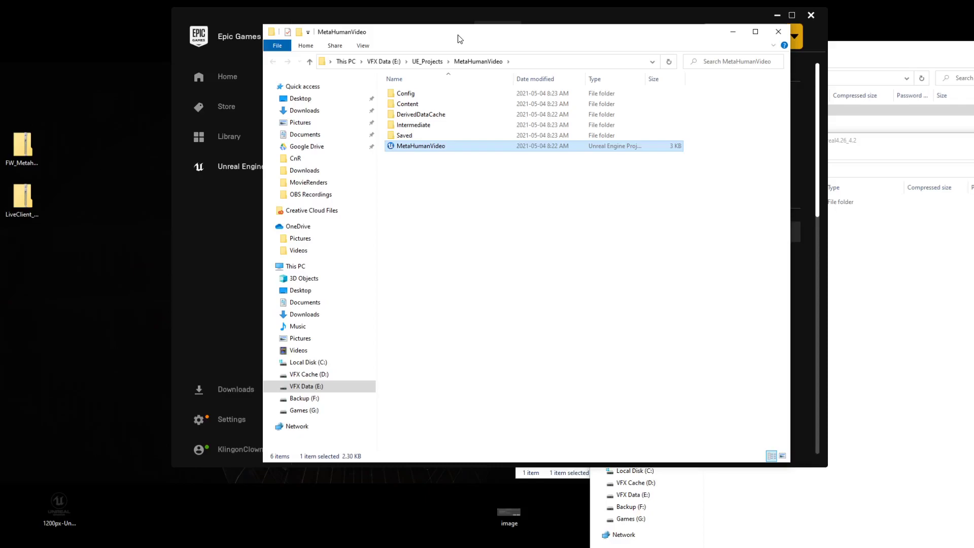
pyautogui.moveTo(489, 42); pyautogui.dragTo(338, 91)
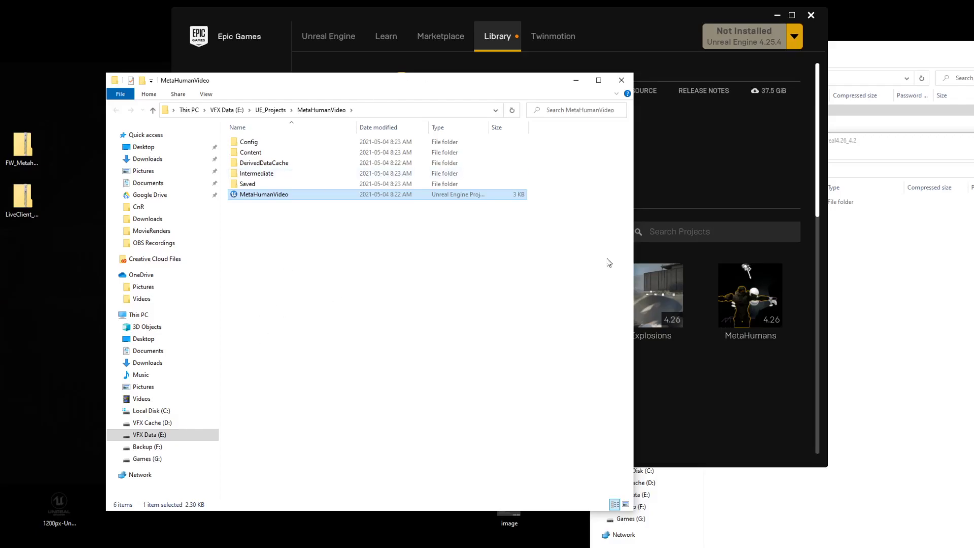
pyautogui.hotkey('alt', 'Tab')
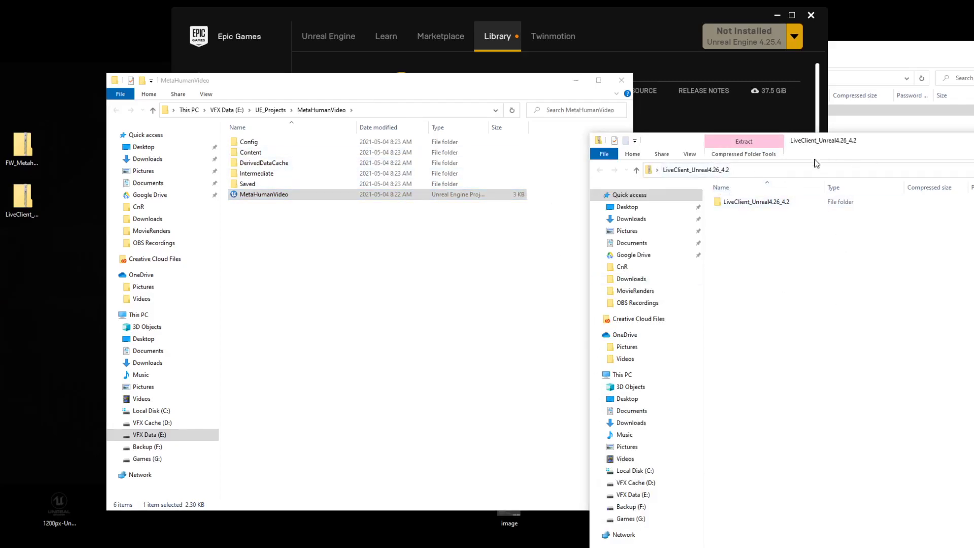
# Step: Open the LiveClient folder in the archive and create a Plugins folder in the MetaHumanVideo project
pyautogui.doubleClick(742, 202)
pyautogui.click(741, 202)
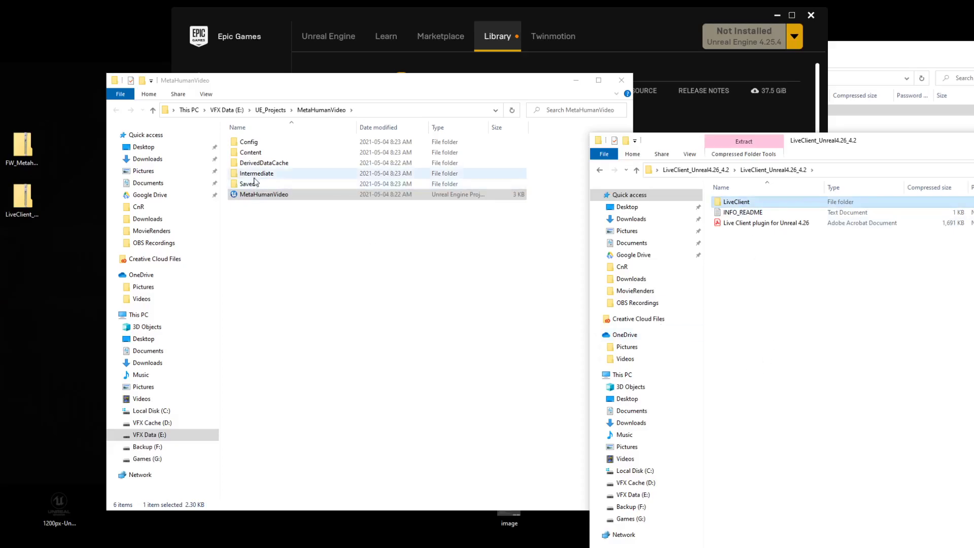
pyautogui.click(263, 259)
pyautogui.rightClick(263, 259)
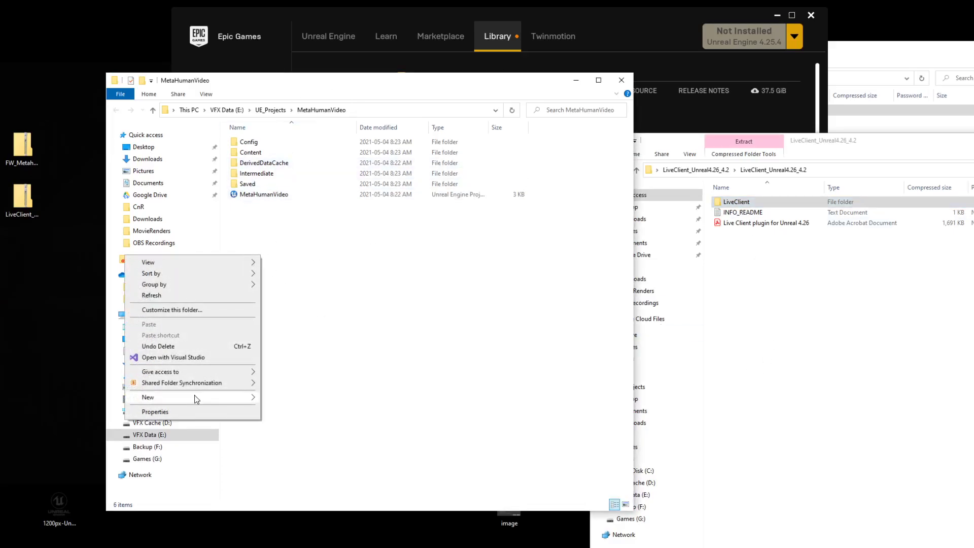
pyautogui.moveTo(202, 397)
pyautogui.click(315, 399)
pyautogui.write('P;ugins')
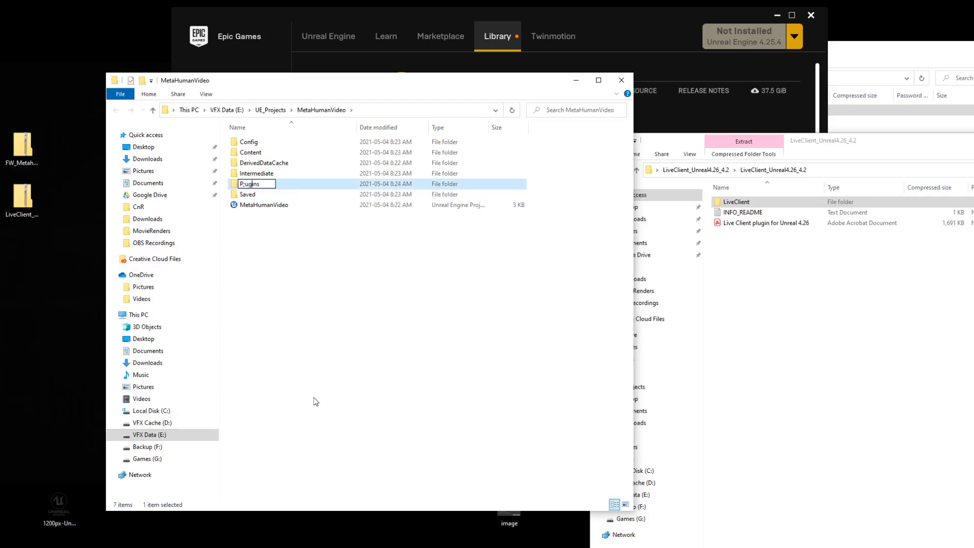
pyautogui.press('BackSpace')
pyautogui.write('lugins')
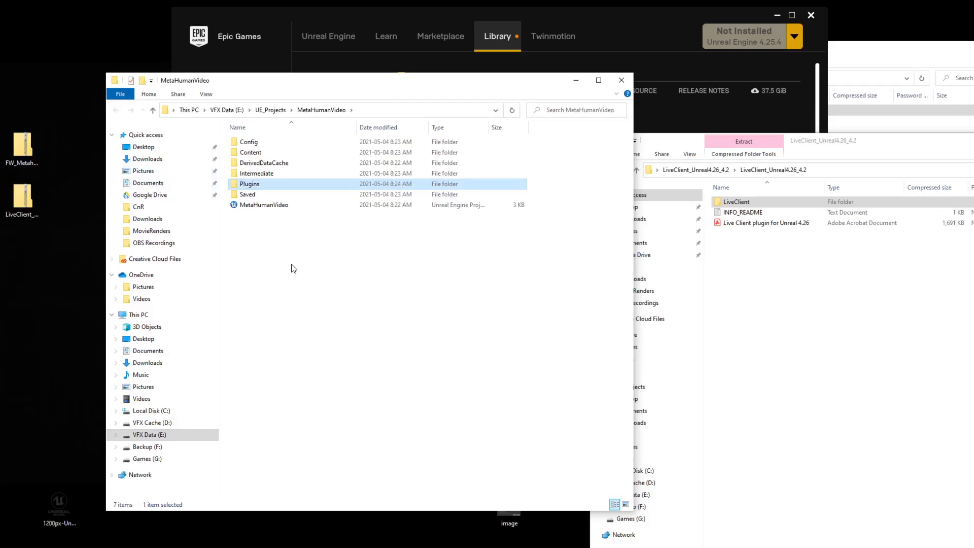
pyautogui.press('Return')
pyautogui.press('Return')
# Step: Copy the LiveClient plugin folder into Plugins and go back to the project folder
pyautogui.click(681, 197)
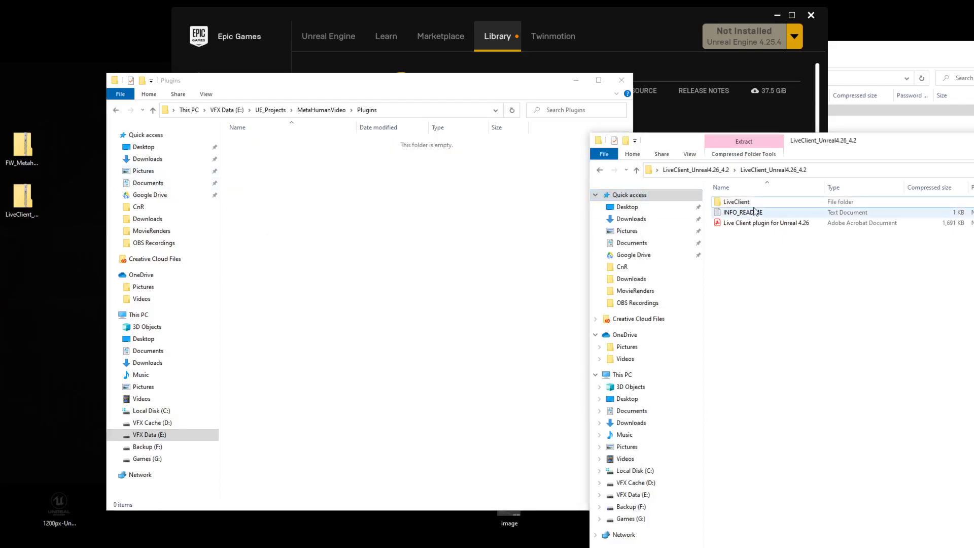
pyautogui.click(735, 203)
pyautogui.moveTo(735, 206); pyautogui.dragTo(303, 245)
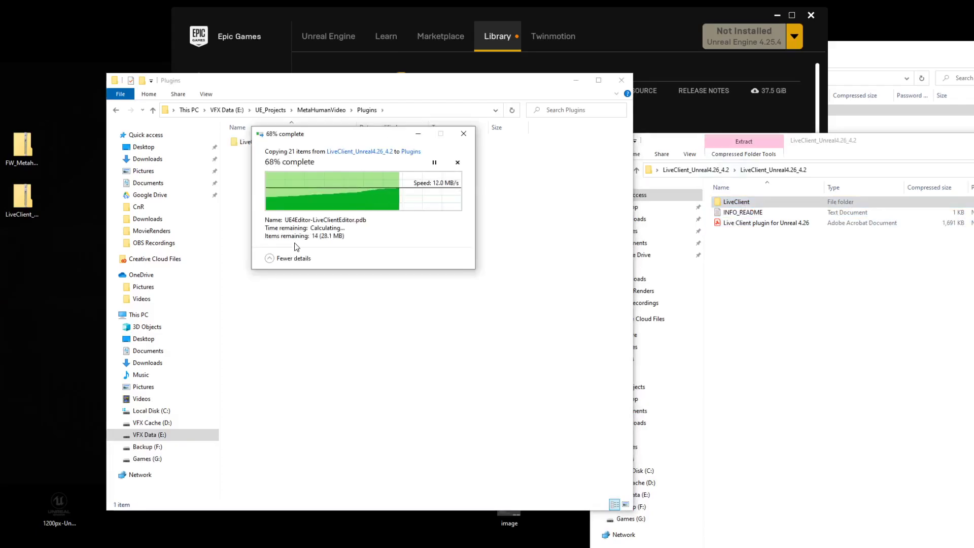
pyautogui.click(116, 110)
# Step: Copy the FW_Metahuman_MotionLogic_Sample Content folder into MetaHumanVideo and open the project's Content folder
pyautogui.hotkey('alt', 'F4')
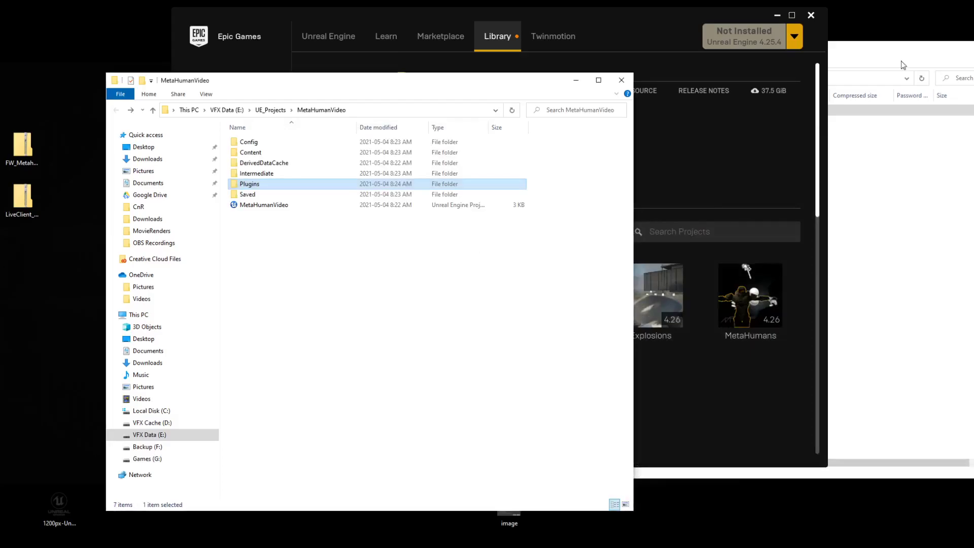
pyautogui.hotkey('alt', 'Tab')
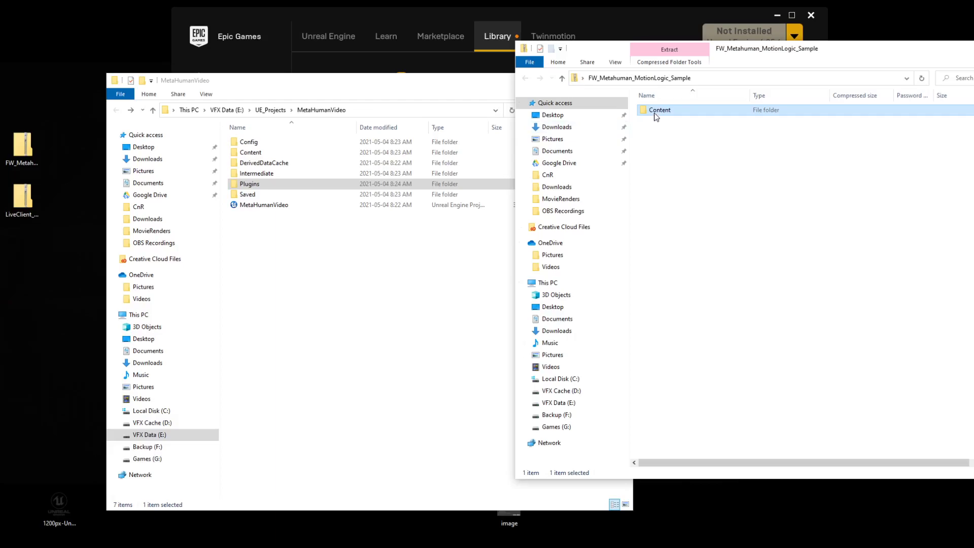
pyautogui.moveTo(655, 116); pyautogui.dragTo(320, 313)
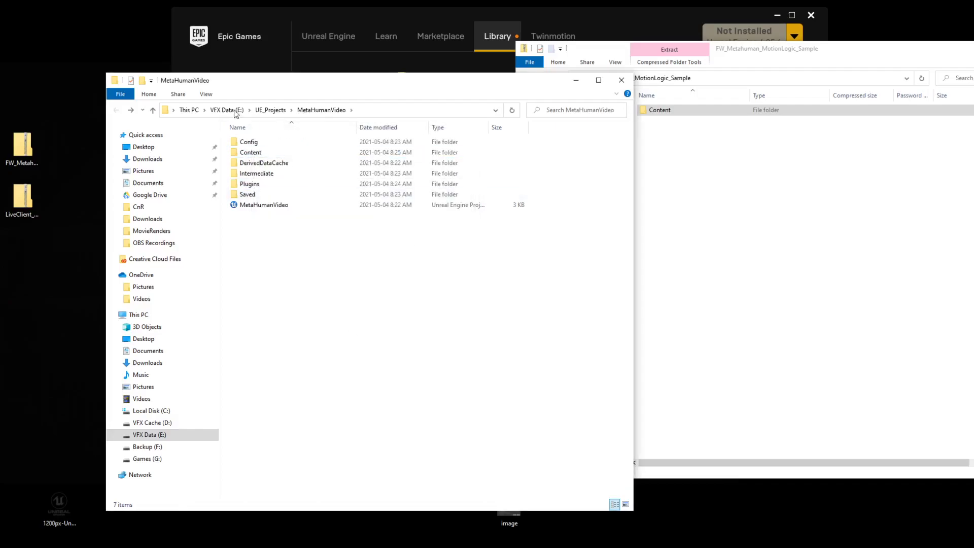
pyautogui.doubleClick(251, 152)
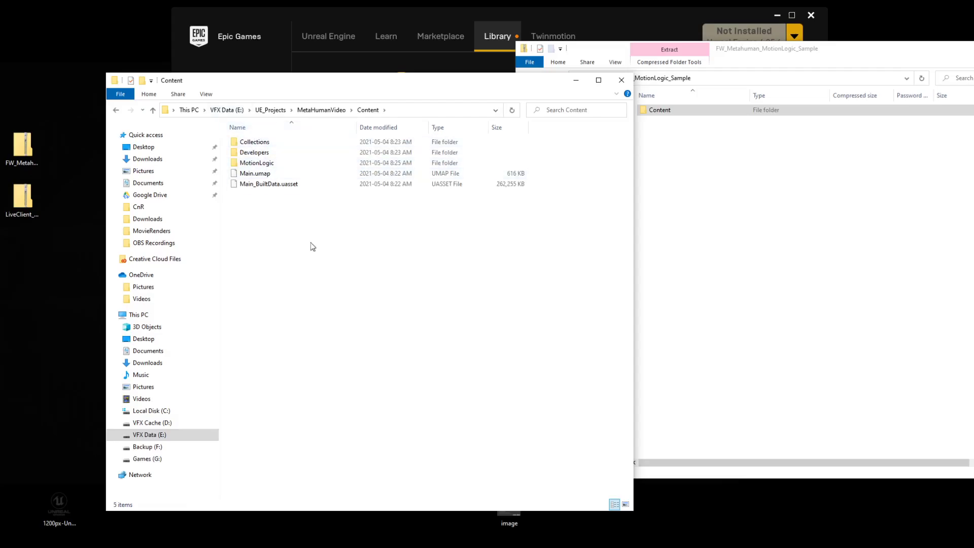
# Step: Close both Explorer windows and minimize the Epic Games Launcher while MetaHumanVideo loads
pyautogui.click(622, 79)
pyautogui.hotkey('alt', 'F4')
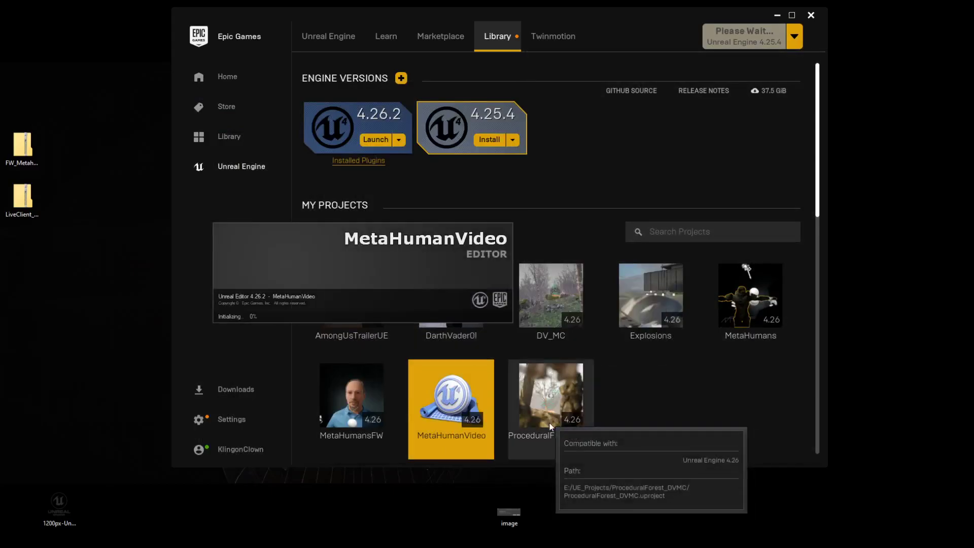
pyautogui.click(777, 16)
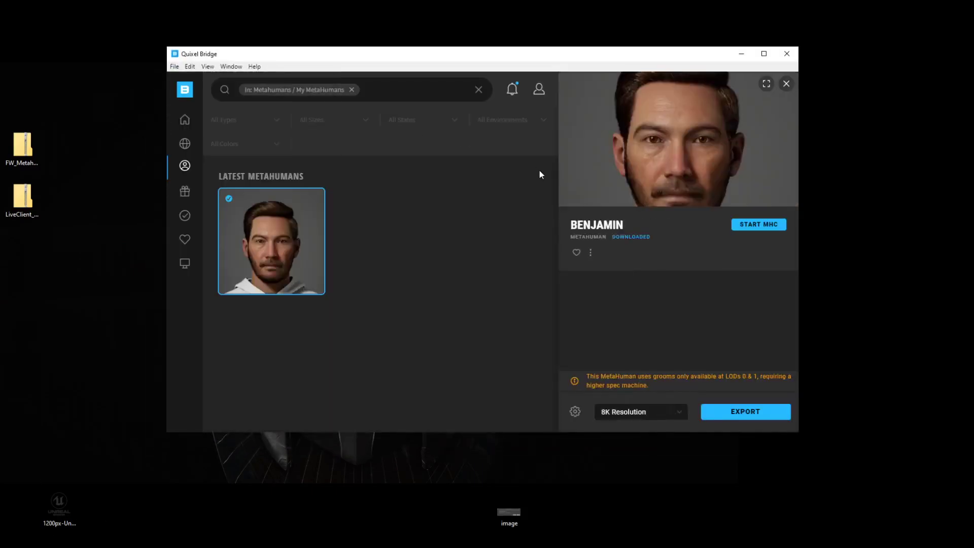
# Step: Move the Quixel Bridge window, showing Benjamin in My MetaHumans, aside while the editor loads
pyautogui.moveTo(337, 57); pyautogui.dragTo(619, 56)
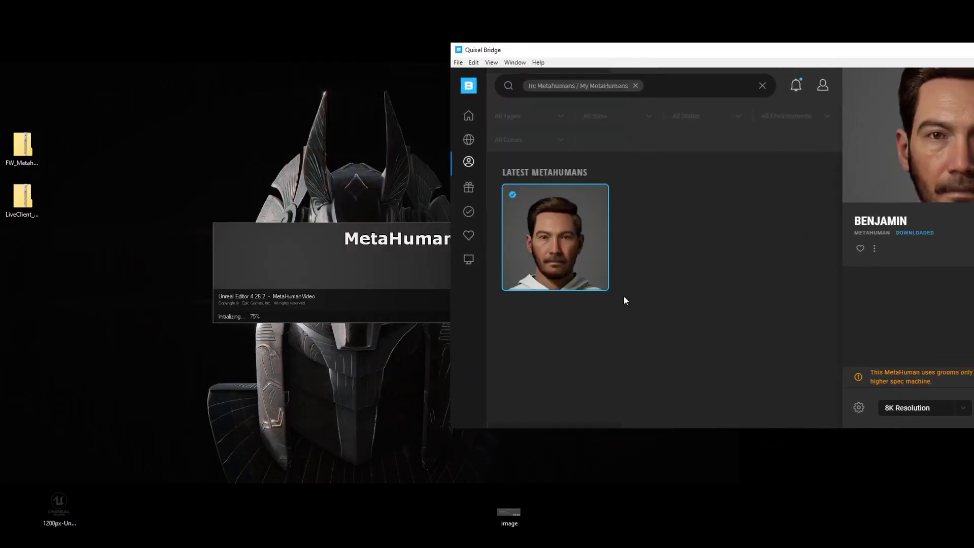
pyautogui.moveTo(595, 262)
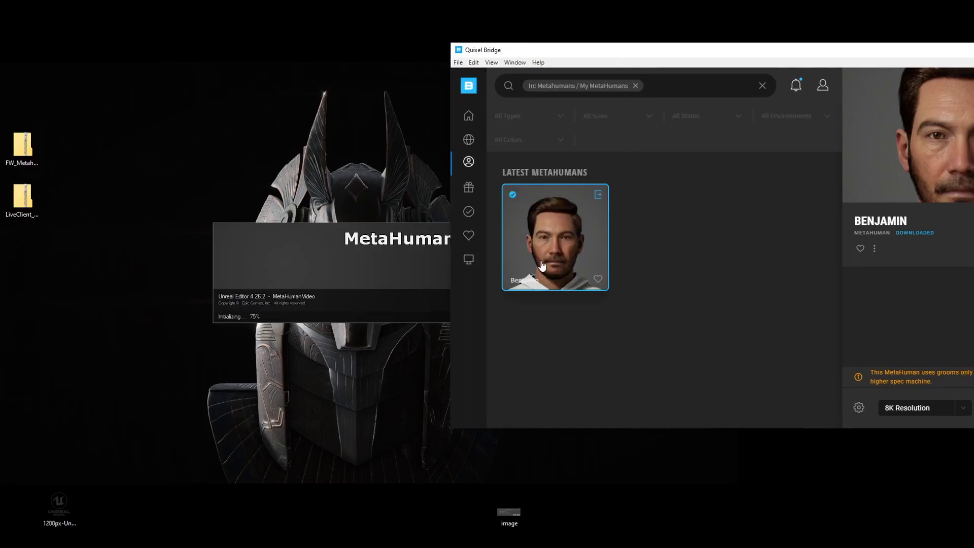
pyautogui.moveTo(669, 53); pyautogui.dragTo(598, 23)
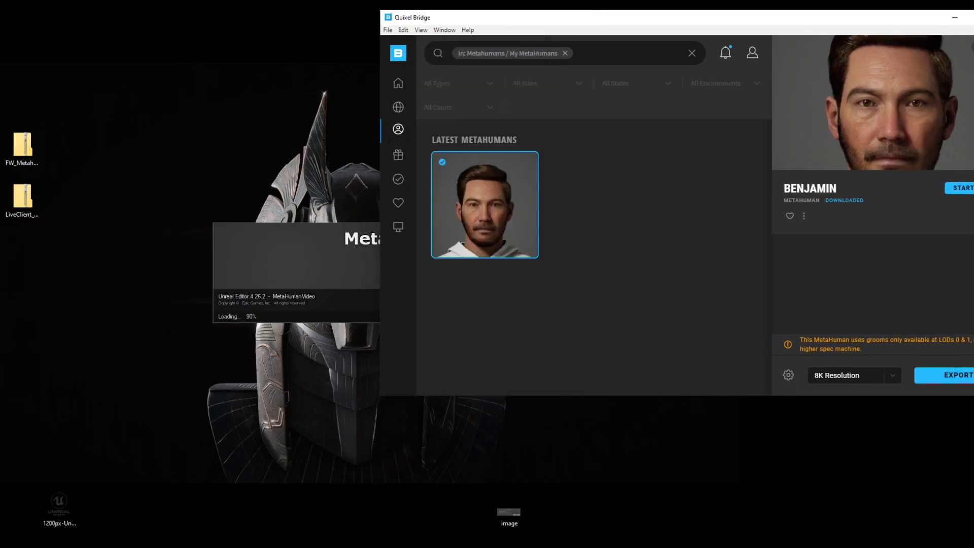
pyautogui.moveTo(399, 128)
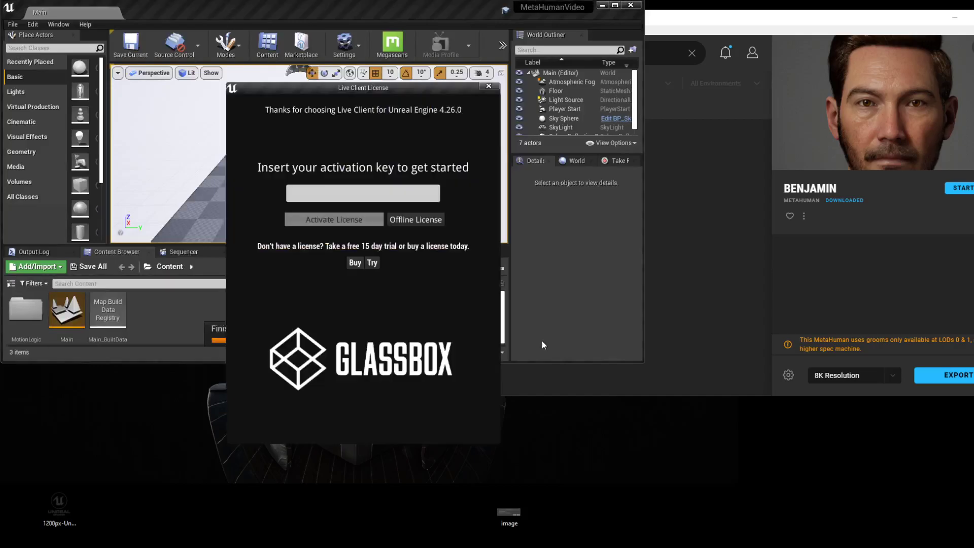
# Step: Reposition the Live Client License window and start using the activated Live Client for Unreal
pyautogui.moveTo(324, 90)
pyautogui.mouseDown()
pyautogui.moveTo(341, 85)
pyautogui.moveTo(314, 87)
pyautogui.mouseUp()
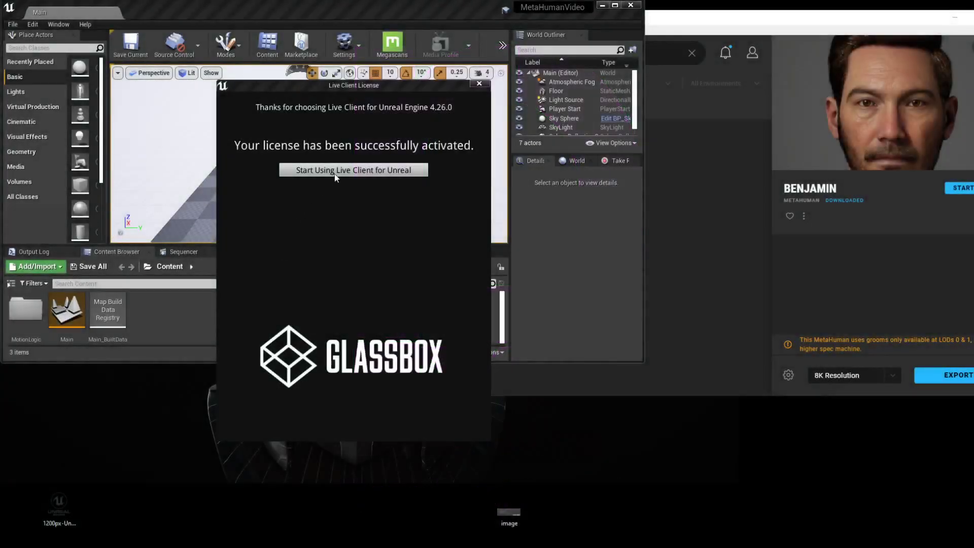
pyautogui.click(339, 170)
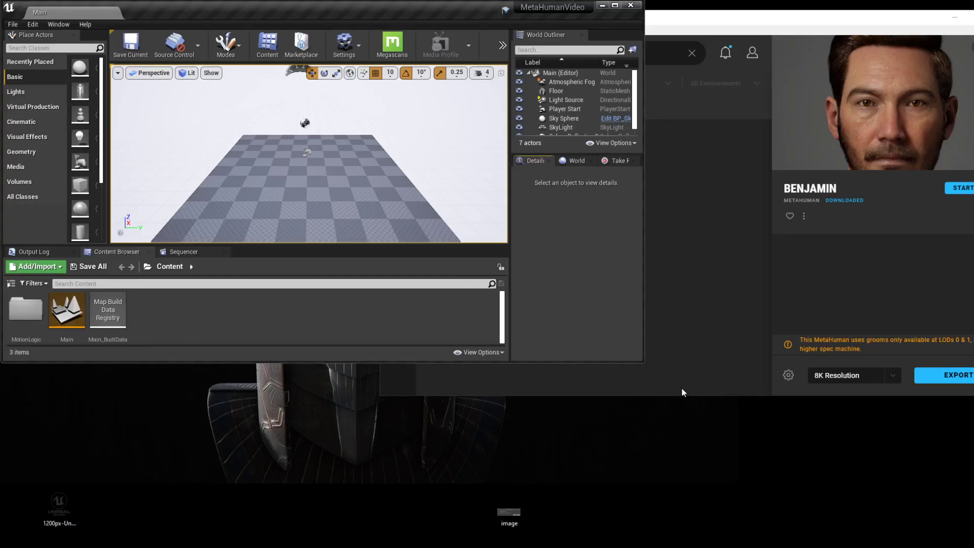
# Step: Export Benjamin from Quixel Bridge into MetaHumanVideo and bring the Unreal editor forward
pyautogui.click(687, 20)
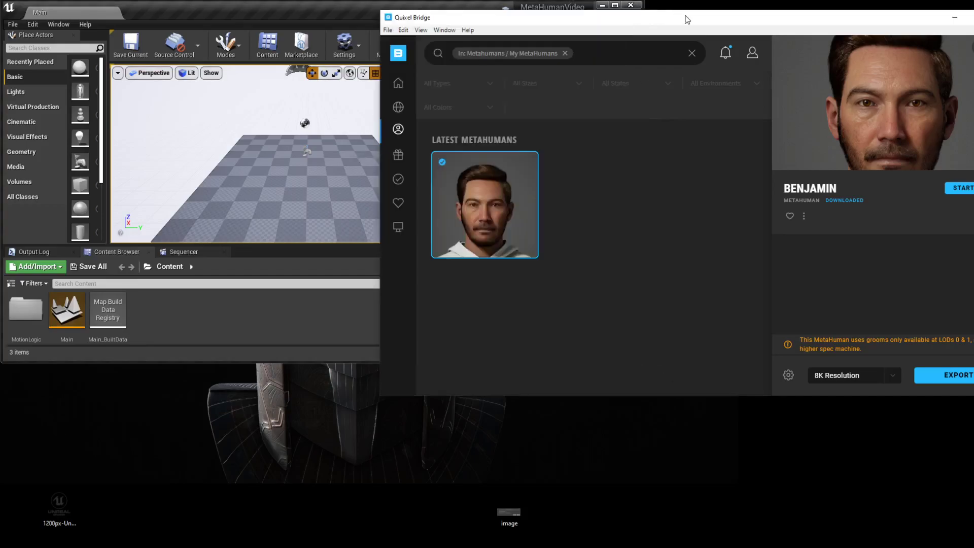
pyautogui.click(944, 376)
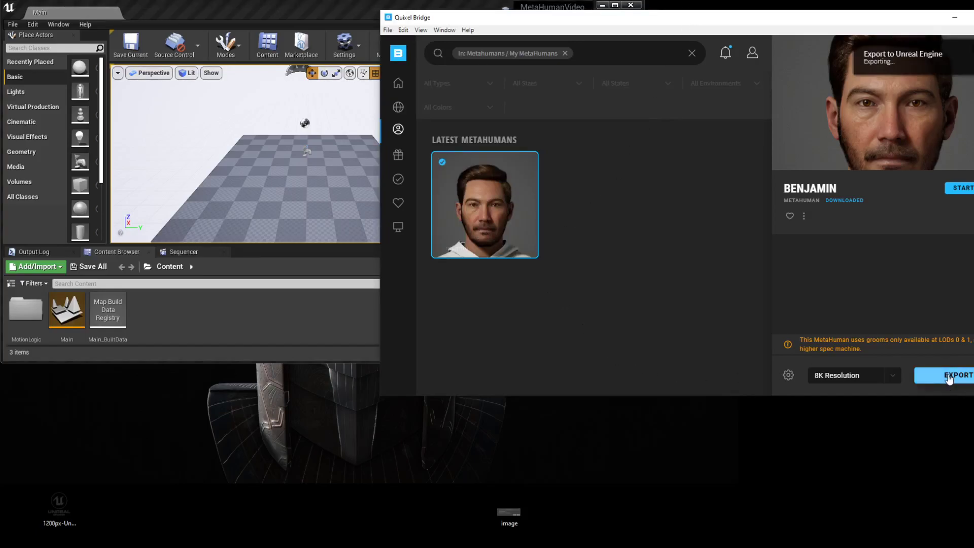
pyautogui.click(243, 10)
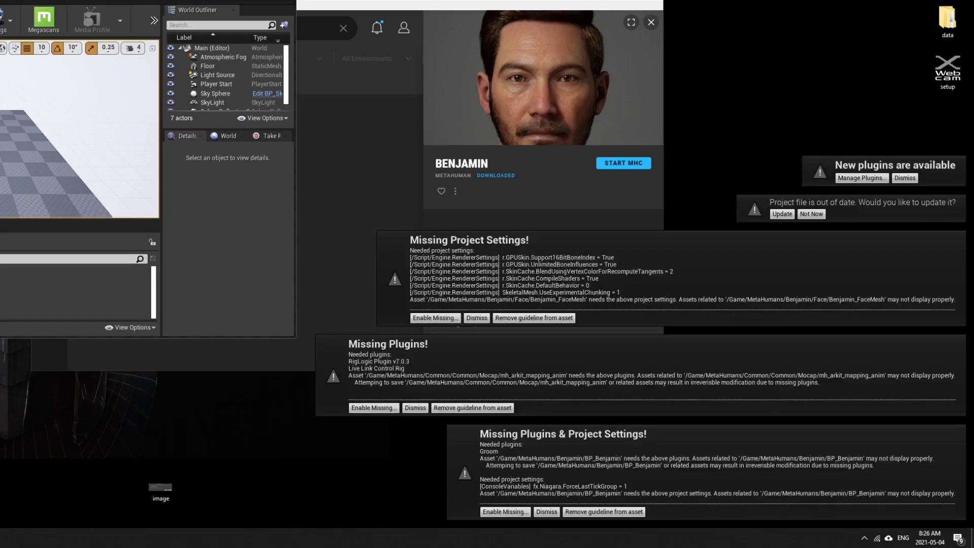
# Step: Enable every missing plugin and project setting Benjamin needs, then restart the editor
pyautogui.click(375, 409)
pyautogui.click(424, 359)
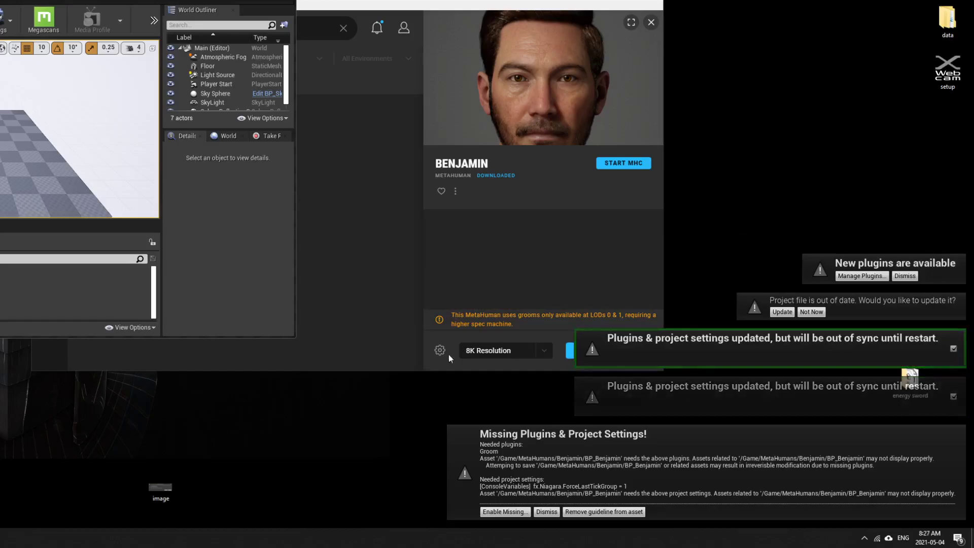
pyautogui.click(507, 511)
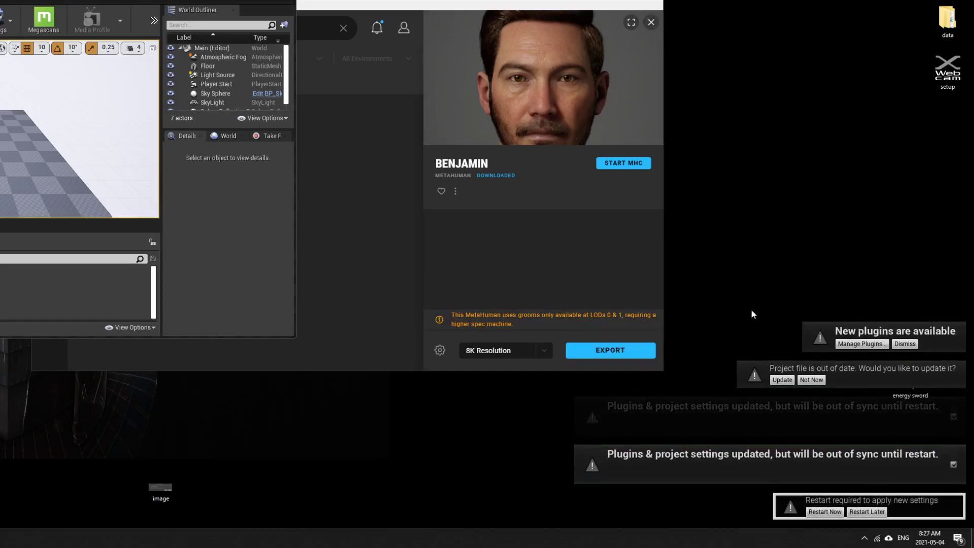
pyautogui.click(822, 512)
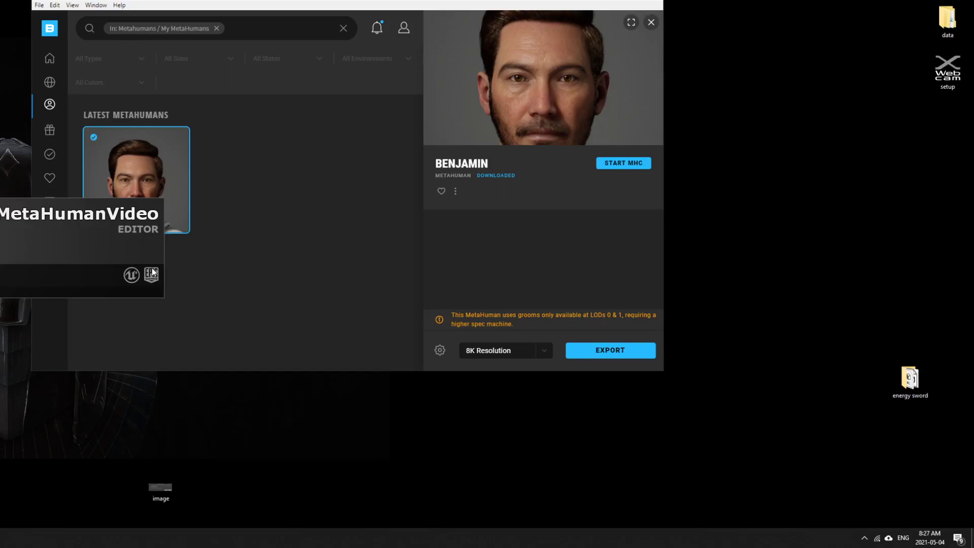
# Step: Close Quixel Bridge and move the restarted MetaHumanVideo editor fully onto the screen
pyautogui.click(126, 30)
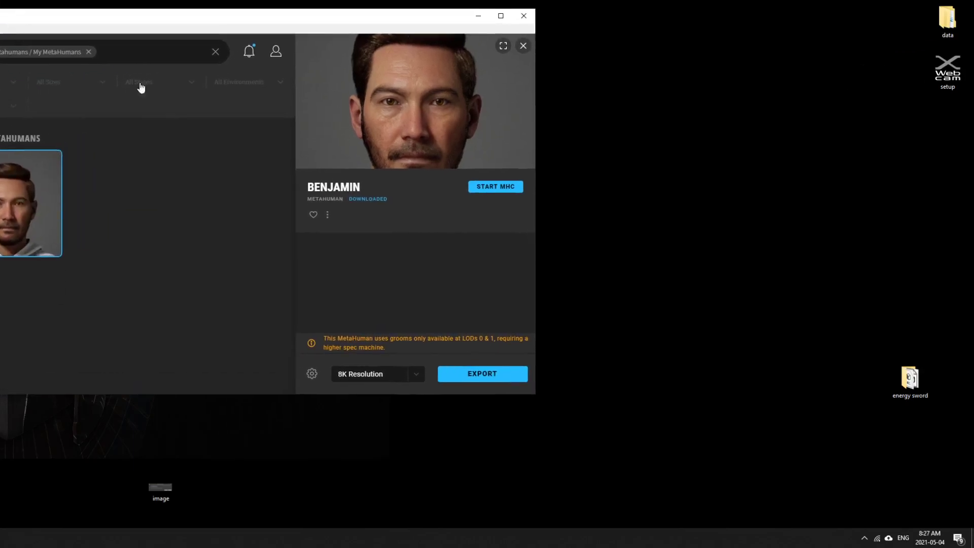
pyautogui.click(523, 16)
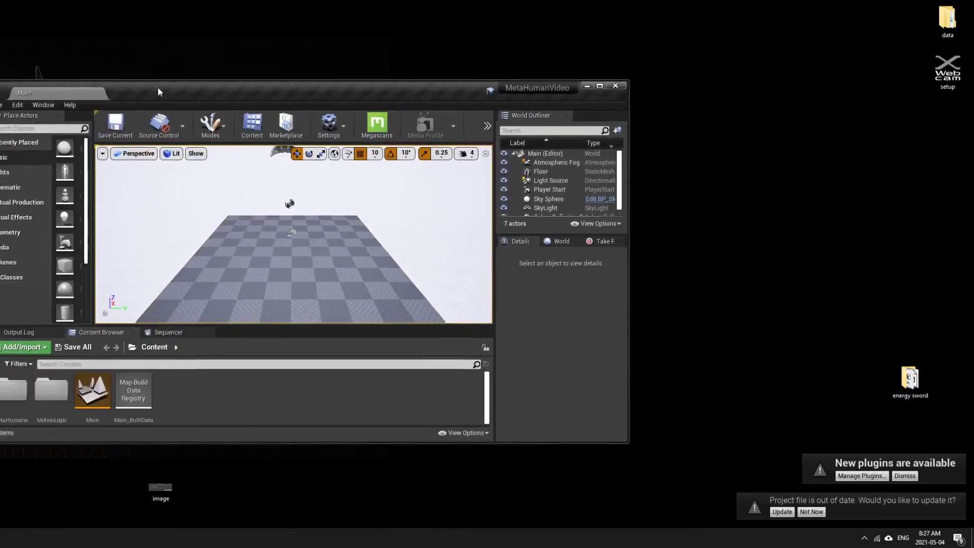
pyautogui.moveTo(157, 86); pyautogui.dragTo(172, 9)
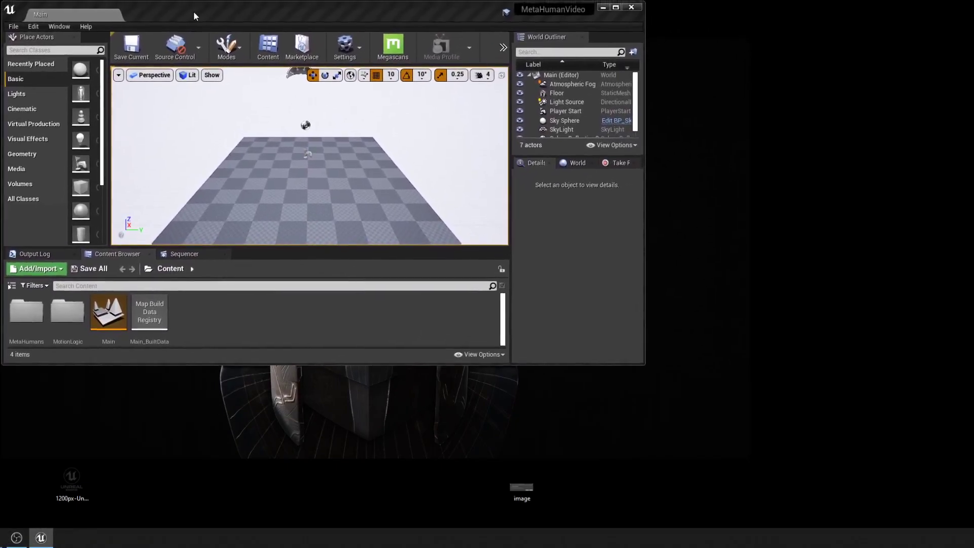
# Step: Enlarge the Unreal editor window to nearly fill the screen
pyautogui.moveTo(645, 365); pyautogui.dragTo(970, 524)
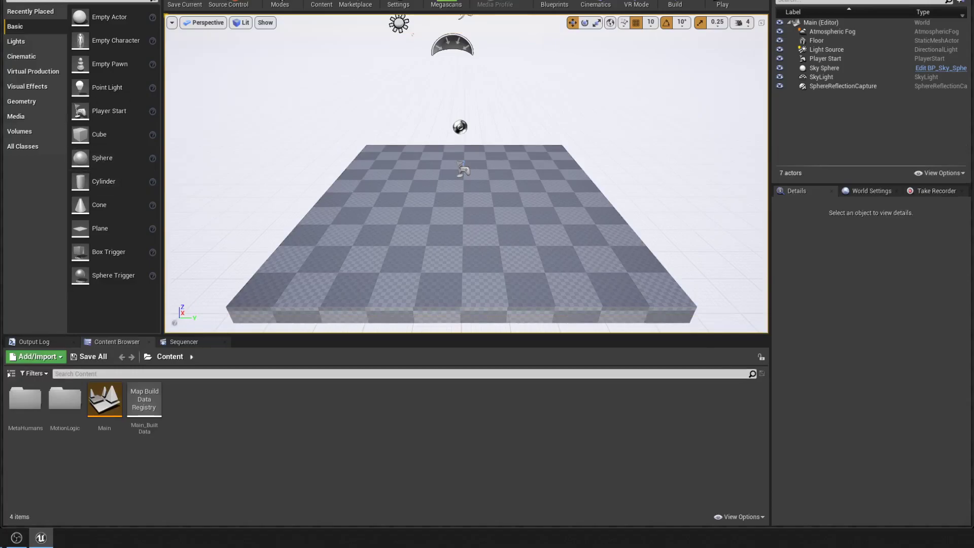
pyautogui.click(382, 210)
pyautogui.scroll(-2, 383, 211)
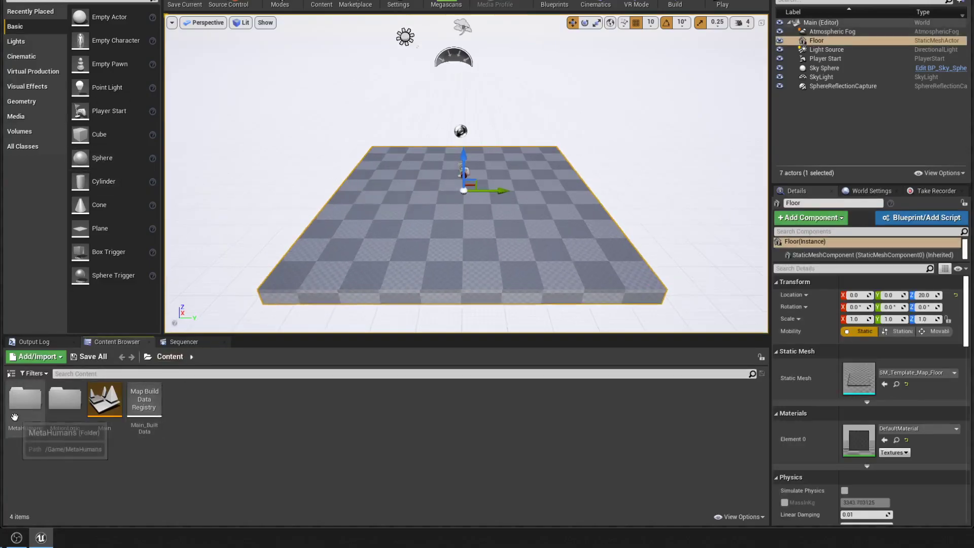
# Step: Open MetaHumans > Benjamin in the Content Browser and load the BP_Benjamin blueprint
pyautogui.doubleClick(25, 400)
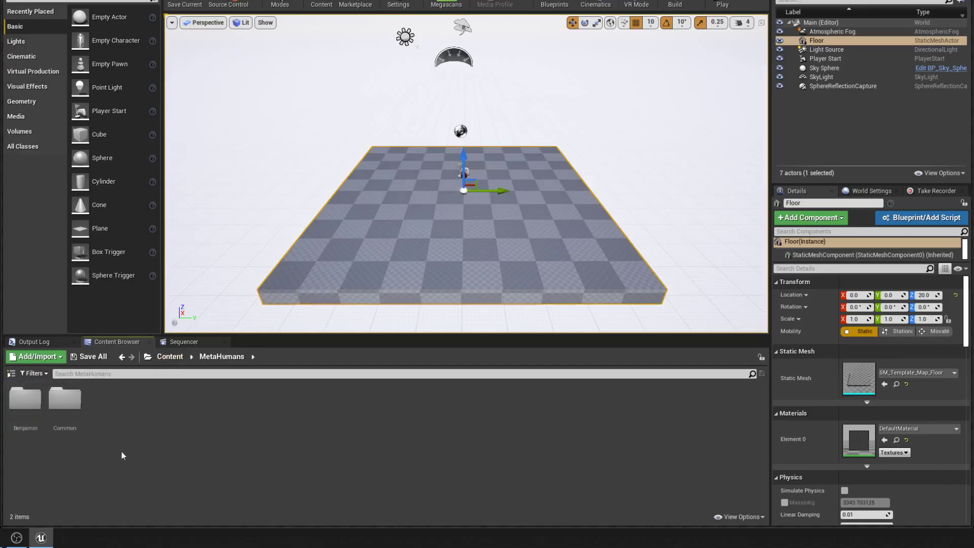
pyautogui.doubleClick(23, 396)
pyautogui.click(261, 405)
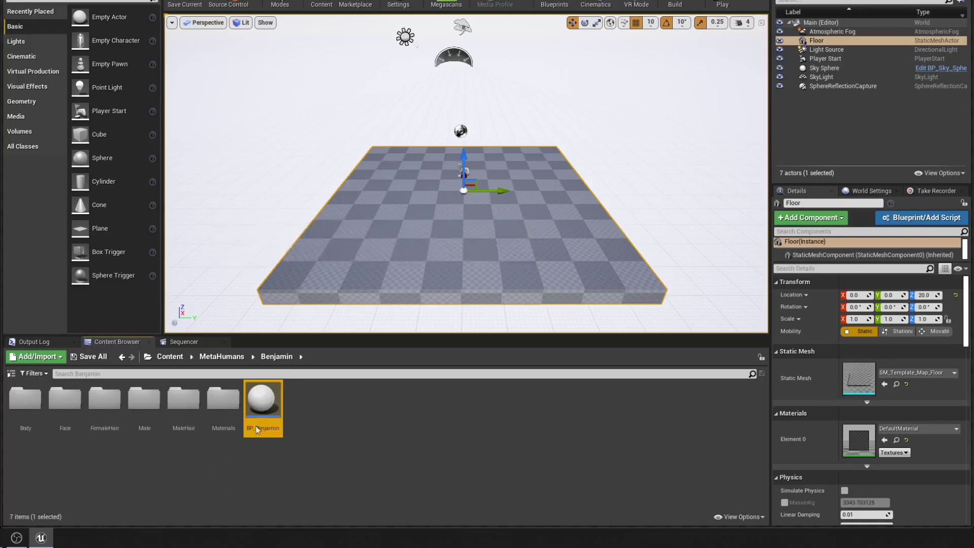
pyautogui.doubleClick(273, 413)
# Step: Create a child blueprint class of BP_Benjamin named BP_Benjamin_FW
pyautogui.rightClick(262, 398)
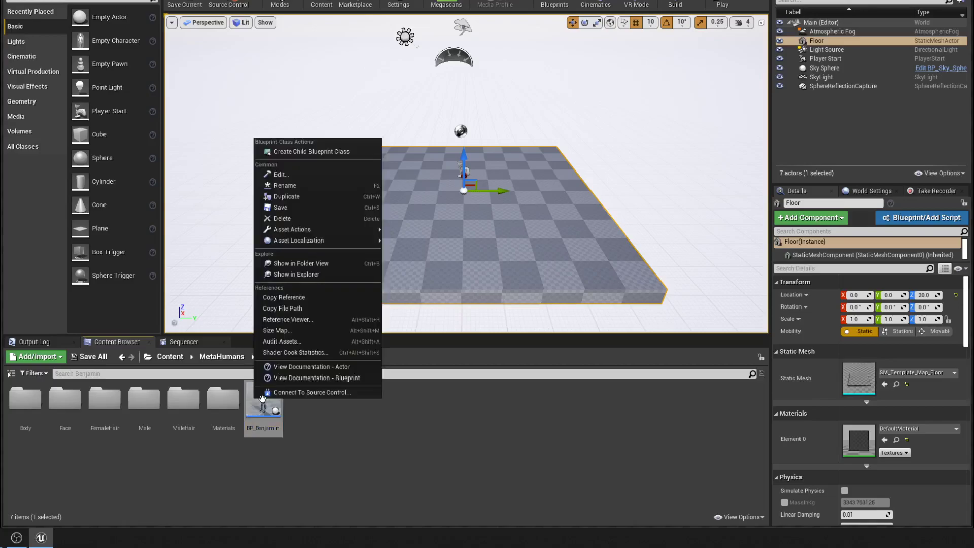
pyautogui.click(300, 152)
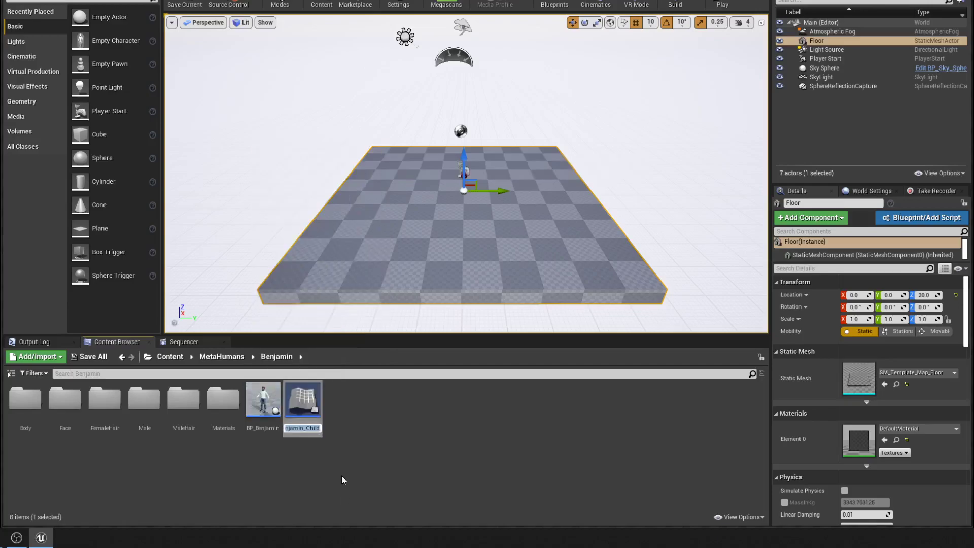
pyautogui.click(306, 432)
pyautogui.press('BackSpace')
pyautogui.press('BackSpace')
pyautogui.press('BackSpace')
pyautogui.press('BackSpace')
pyautogui.press('BackSpace')
pyautogui.write('FW')
pyautogui.press('Return')
# Step: Place BP_Benjamin_FW in the level, frame him, and set Rotation Z to 90
pyautogui.moveTo(302, 401); pyautogui.dragTo(568, 194)
pyautogui.press('f')
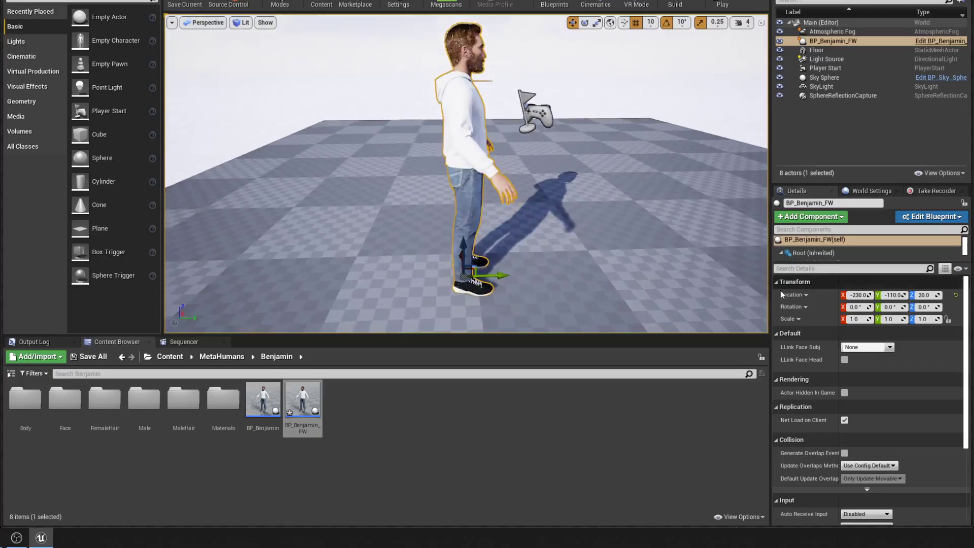
pyautogui.click(922, 307)
pyautogui.write('90')
pyautogui.press('Return')
pyautogui.scroll(5, 553, 184)
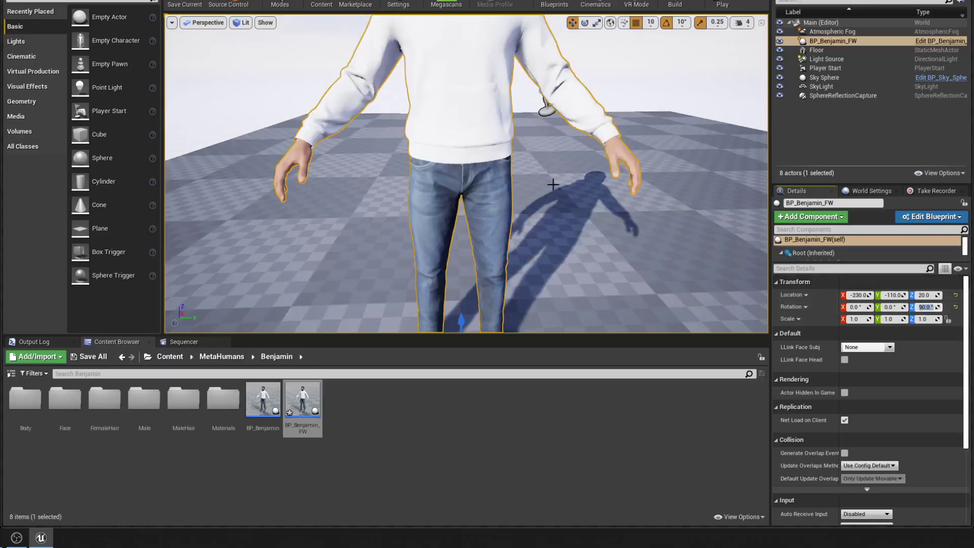
pyautogui.scroll(-3, 535, 206)
pyautogui.moveTo(536, 205); pyautogui.dragTo(535, 168, button='middle')
pyautogui.scroll(4, 535, 205)
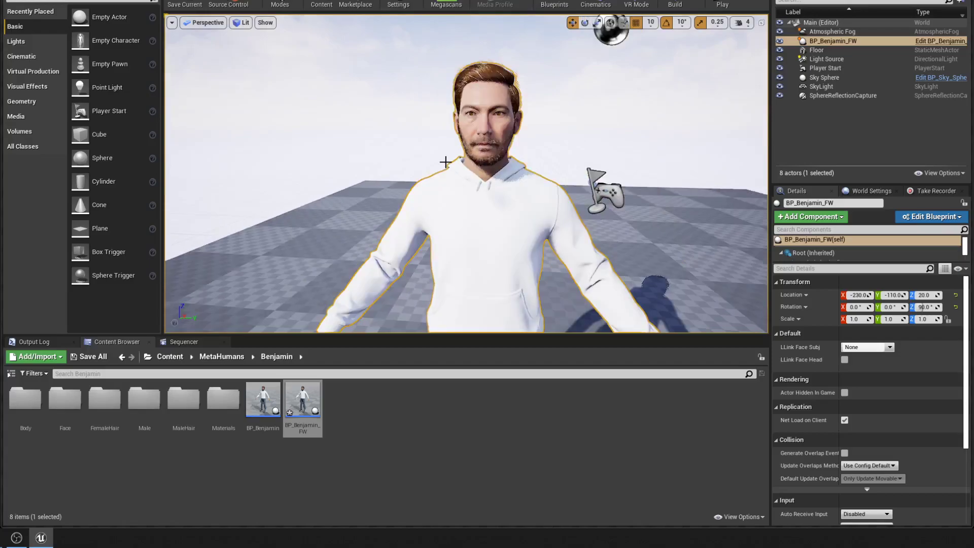
# Step: Open the Level Blueprint from the Blueprints menu and move its window aside
pyautogui.click(555, 4)
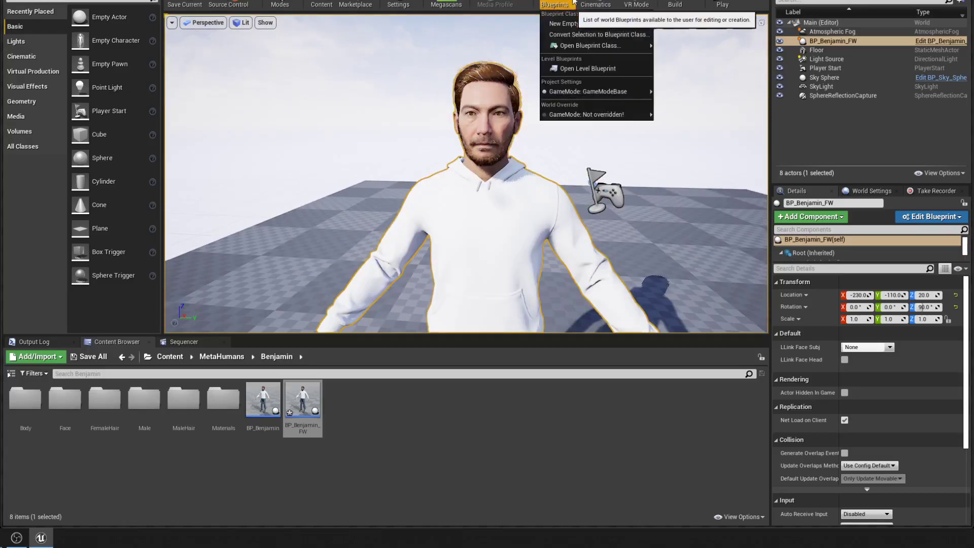
pyautogui.moveTo(615, 49)
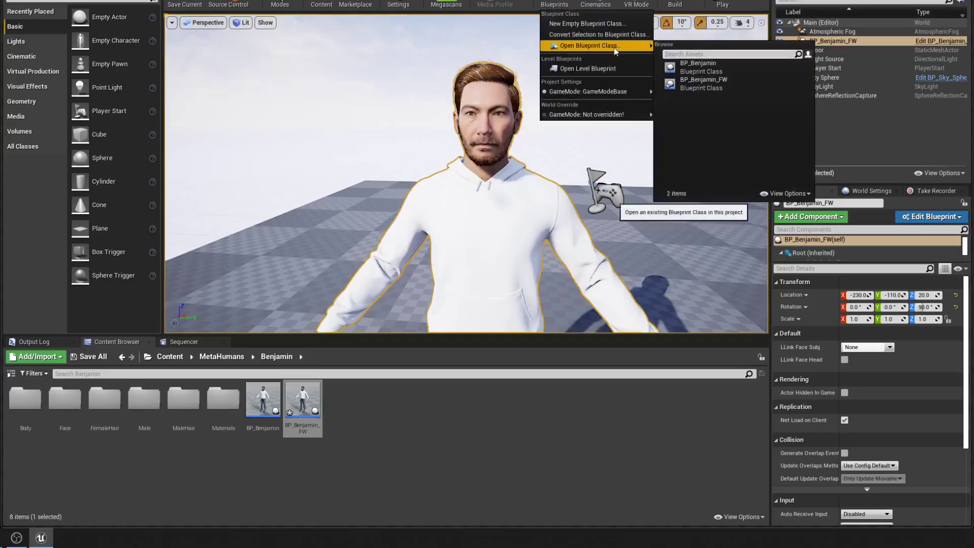
pyautogui.click(584, 68)
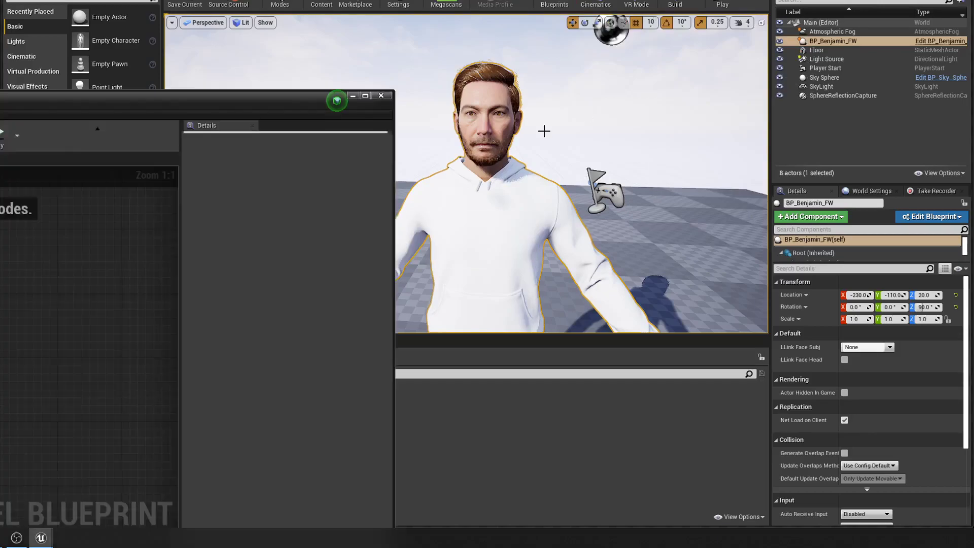
pyautogui.moveTo(223, 103); pyautogui.dragTo(728, 333)
# Step: Add a Cine Camera Actor to the level and put a CineCameraActor1 reference in the Event Graph
pyautogui.click(21, 57)
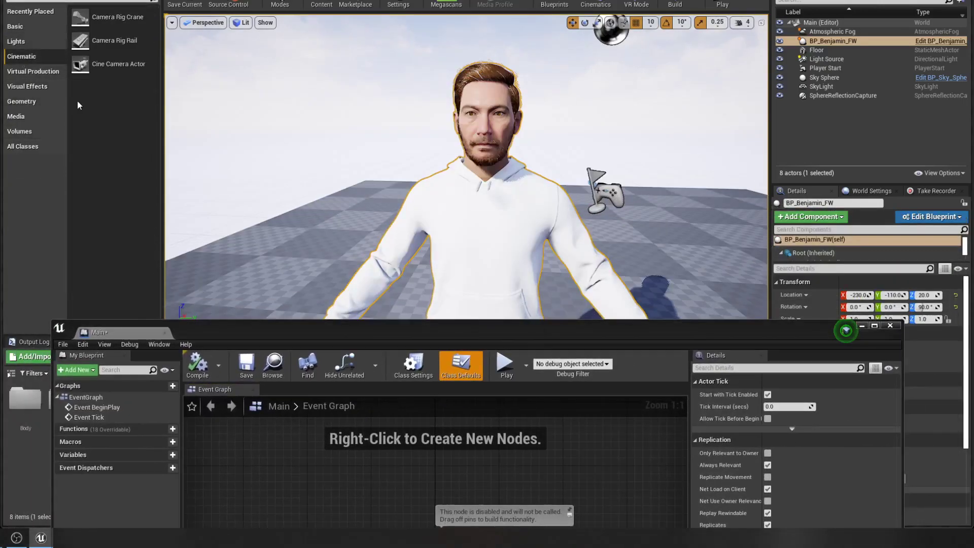
pyautogui.moveTo(117, 64); pyautogui.dragTo(344, 255)
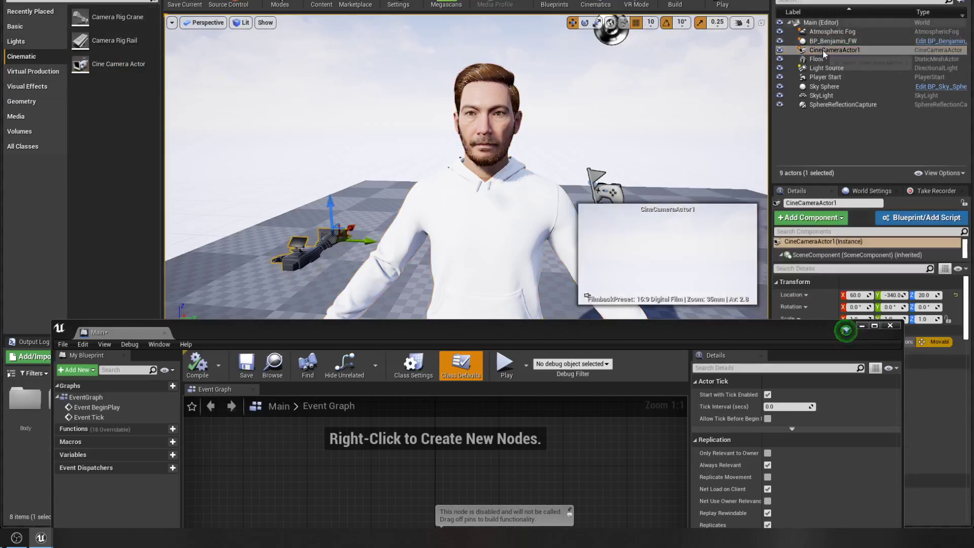
pyautogui.moveTo(834, 50); pyautogui.dragTo(307, 484)
# Step: Add a Set View Target with Blend node via a non-context-sensitive 'setview' search
pyautogui.moveTo(379, 333); pyautogui.dragTo(356, 20)
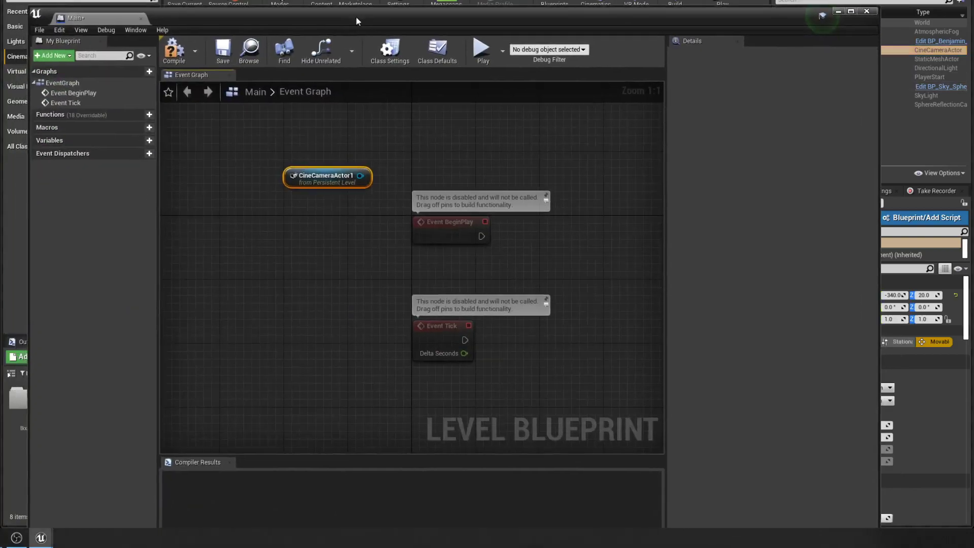
pyautogui.rightClick(277, 282)
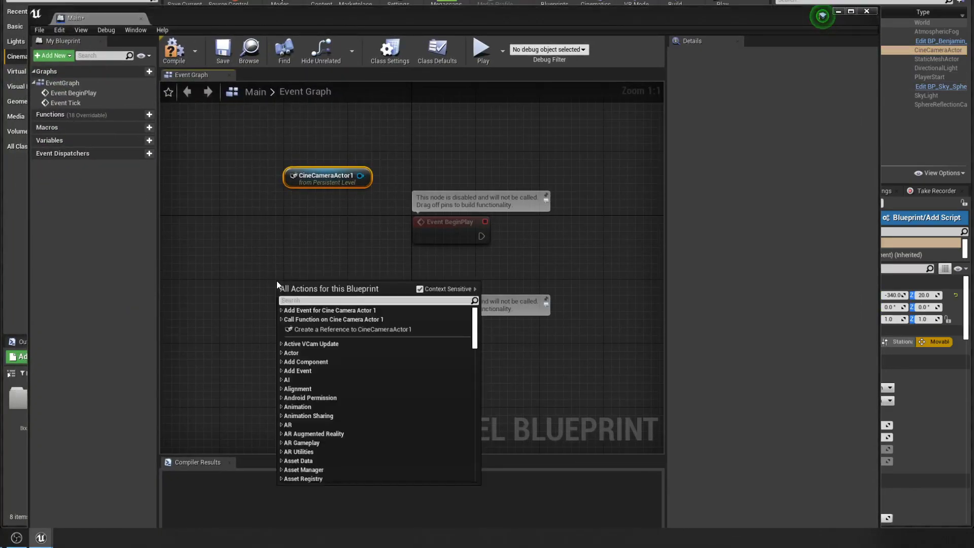
pyautogui.write('setview')
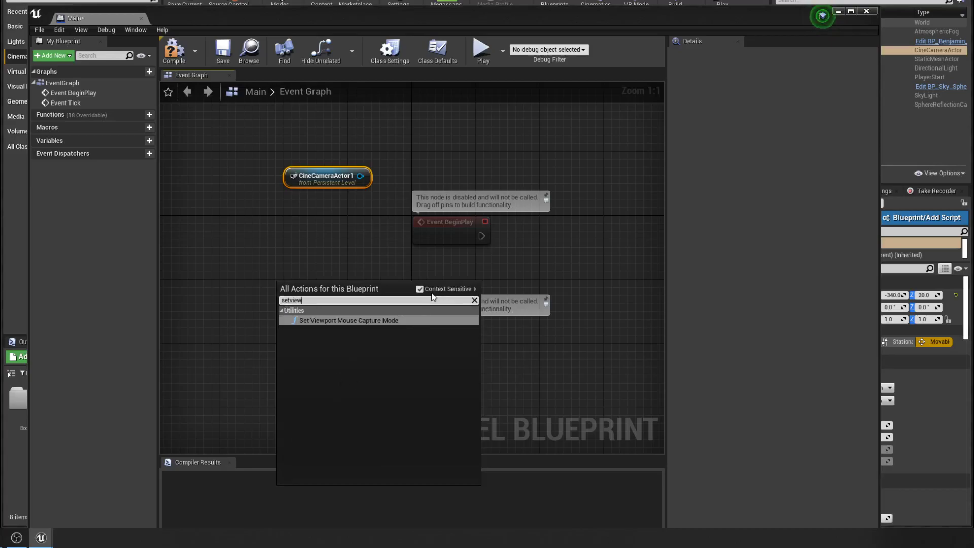
pyautogui.click(420, 289)
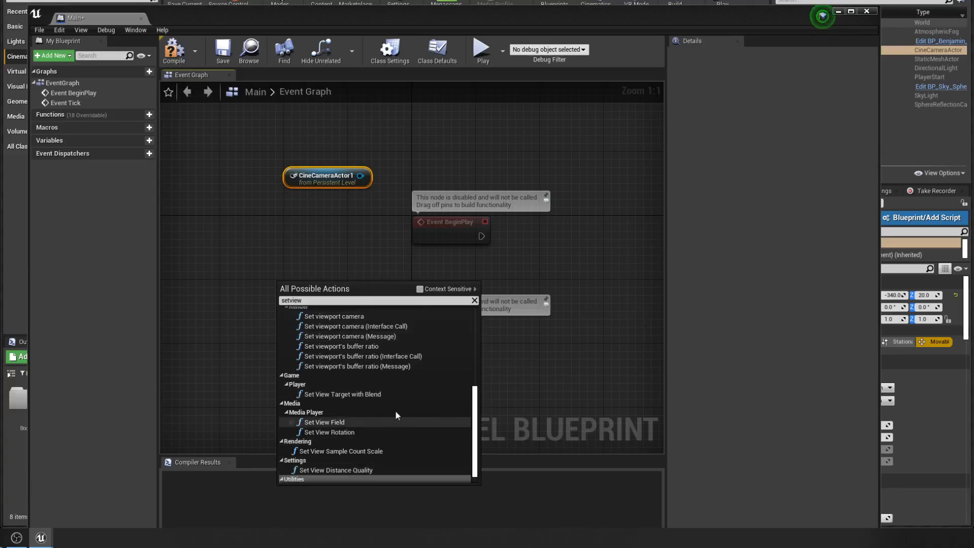
pyautogui.click(373, 395)
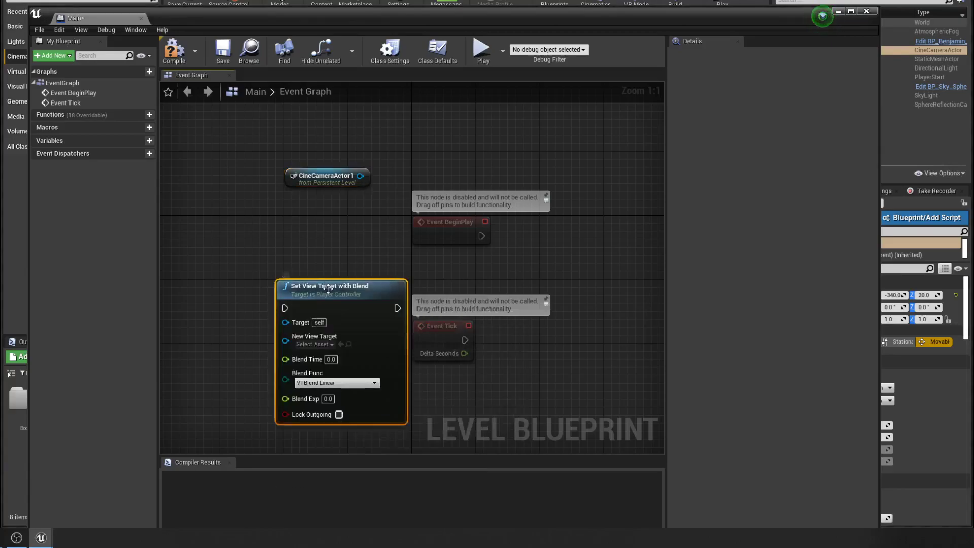
# Step: Arrange the nodes beside Event BeginPlay and wire its execution into Set View Target with Blend
pyautogui.moveTo(328, 287); pyautogui.dragTo(291, 248)
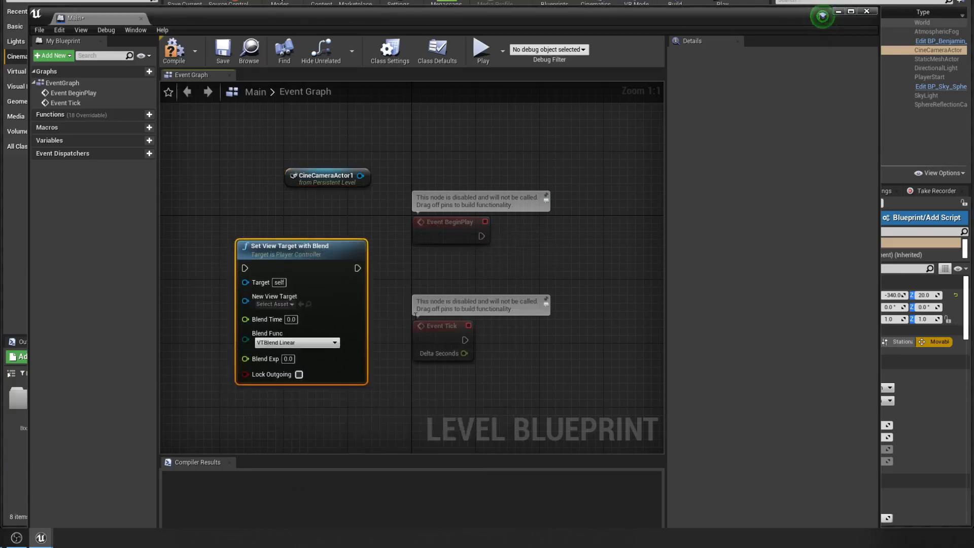
pyautogui.moveTo(441, 326); pyautogui.dragTo(598, 353)
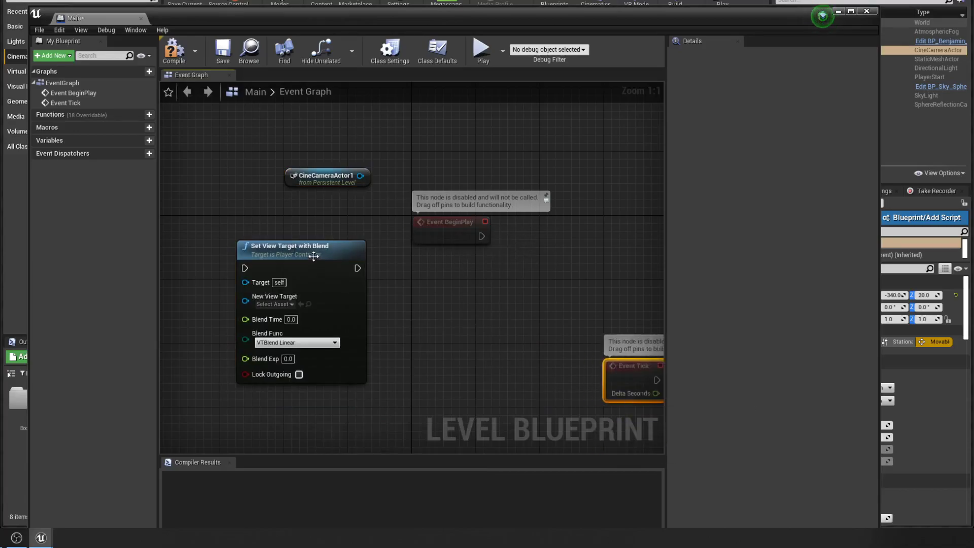
pyautogui.moveTo(314, 256); pyautogui.dragTo(489, 276)
pyautogui.moveTo(443, 220); pyautogui.dragTo(252, 267)
pyautogui.moveTo(456, 269); pyautogui.dragTo(454, 224)
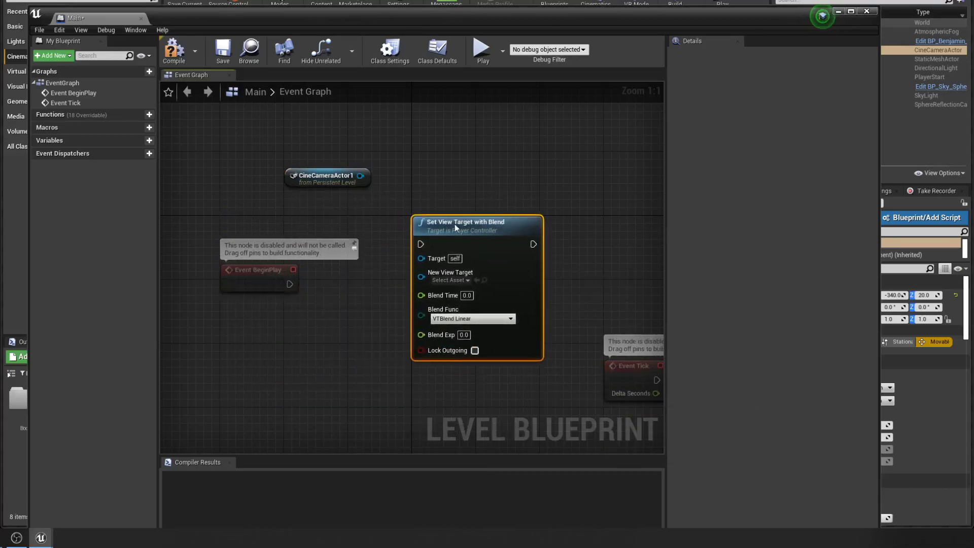
pyautogui.moveTo(294, 282); pyautogui.dragTo(421, 244)
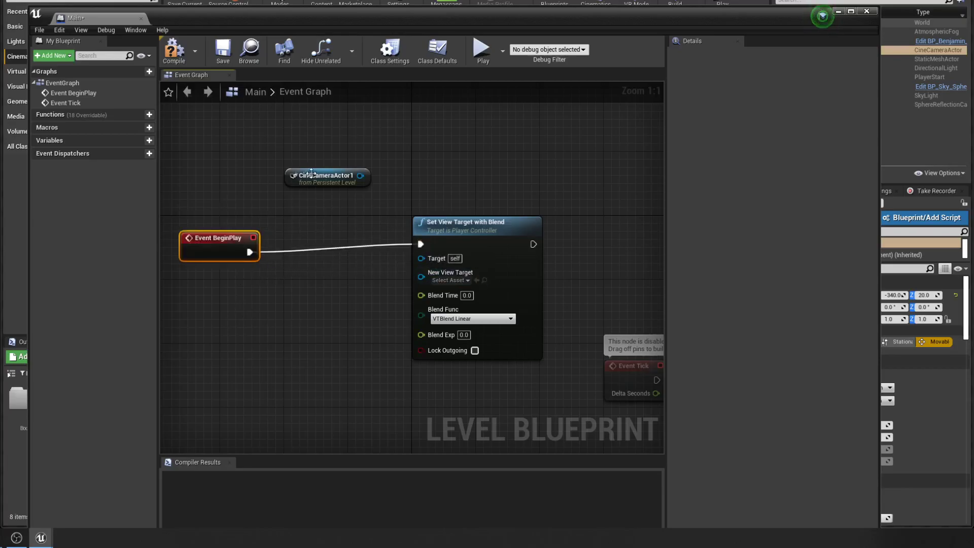
pyautogui.moveTo(325, 182); pyautogui.dragTo(327, 416)
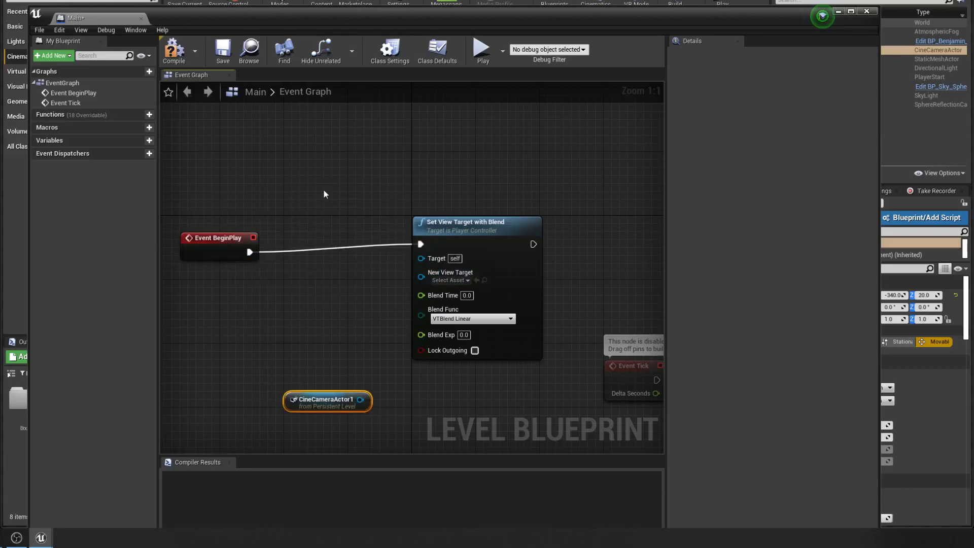
# Step: Add Get Player Controller feeding Target, with CineCameraActor1 wired as New View Target
pyautogui.rightClick(324, 190)
pyautogui.write('getplayercont')
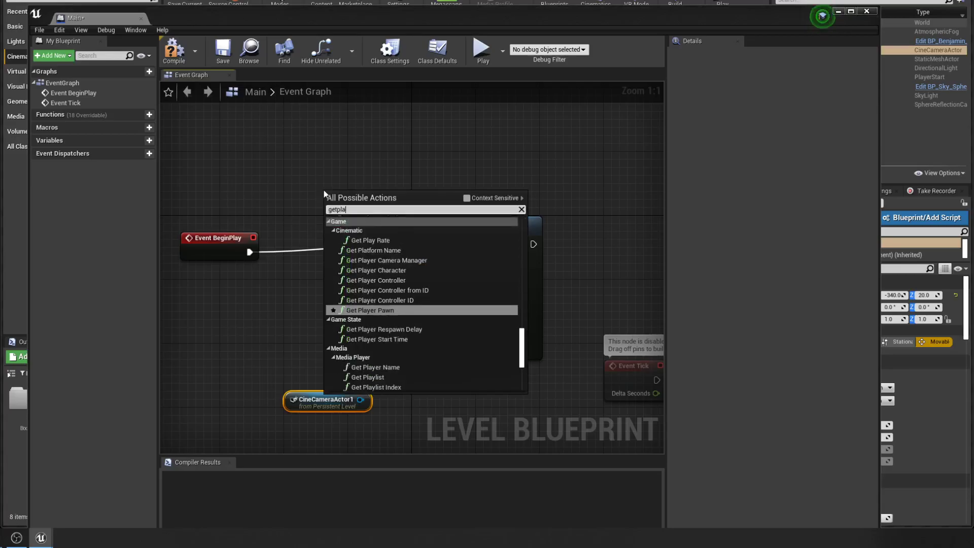
pyautogui.click(372, 257)
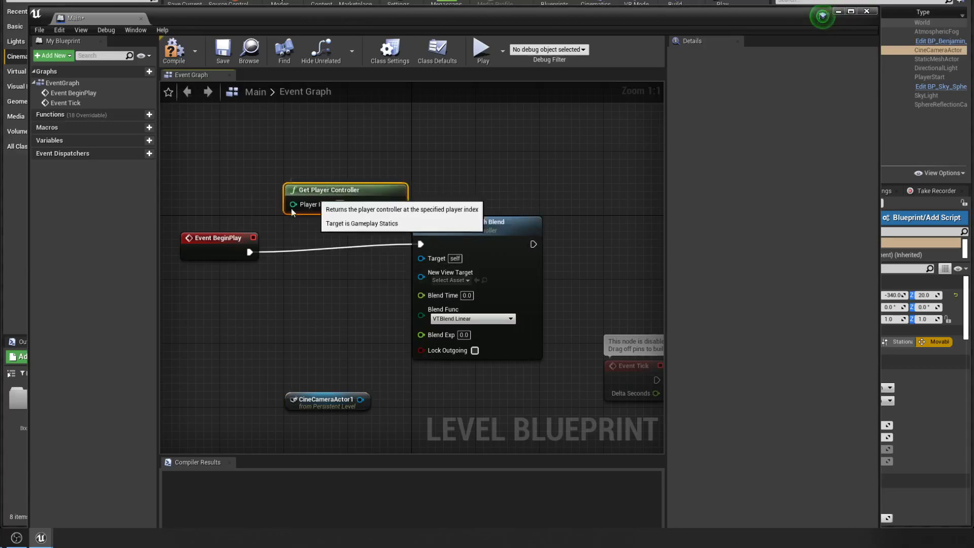
pyautogui.moveTo(378, 202); pyautogui.dragTo(234, 322)
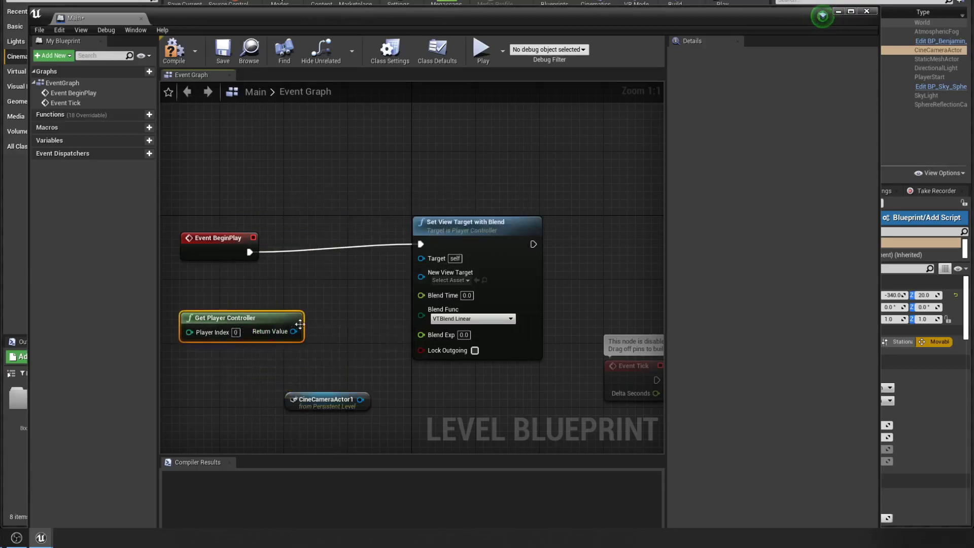
pyautogui.moveTo(294, 331); pyautogui.dragTo(421, 257)
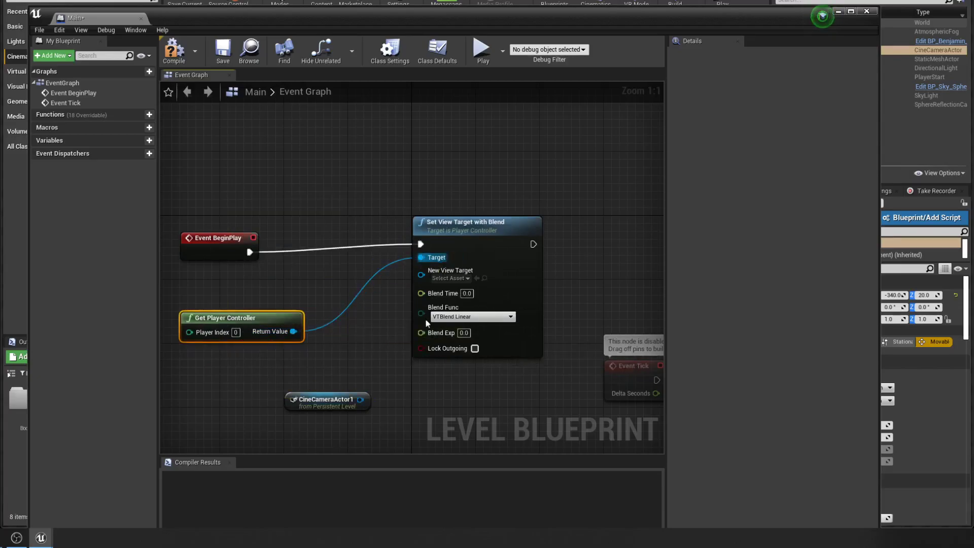
pyautogui.moveTo(250, 254); pyautogui.dragTo(257, 181)
pyautogui.moveTo(260, 317); pyautogui.dragTo(248, 252)
pyautogui.moveTo(422, 274); pyautogui.dragTo(238, 363)
pyautogui.click(401, 318)
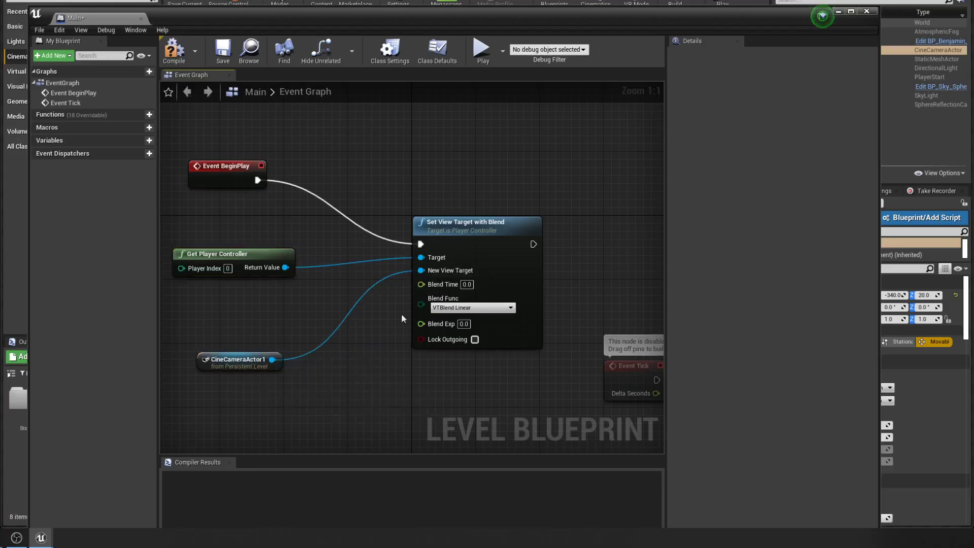
# Step: Compile and save the level blueprint, then close its editor
pyautogui.click(174, 49)
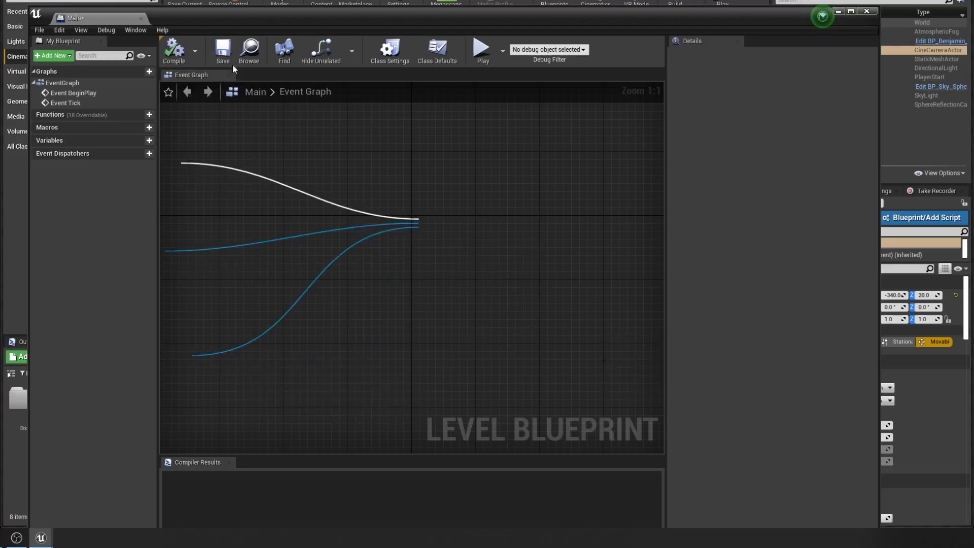
pyautogui.click(223, 51)
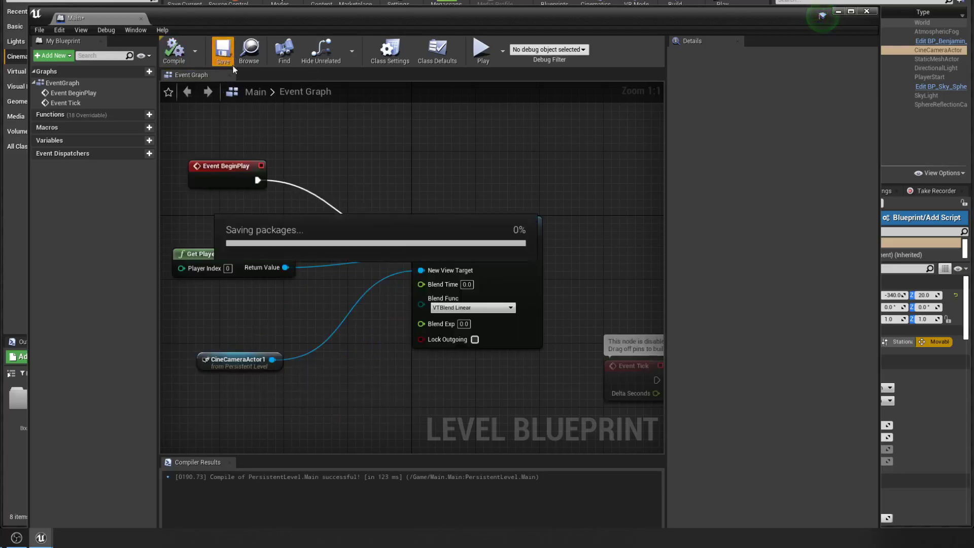
pyautogui.click(867, 12)
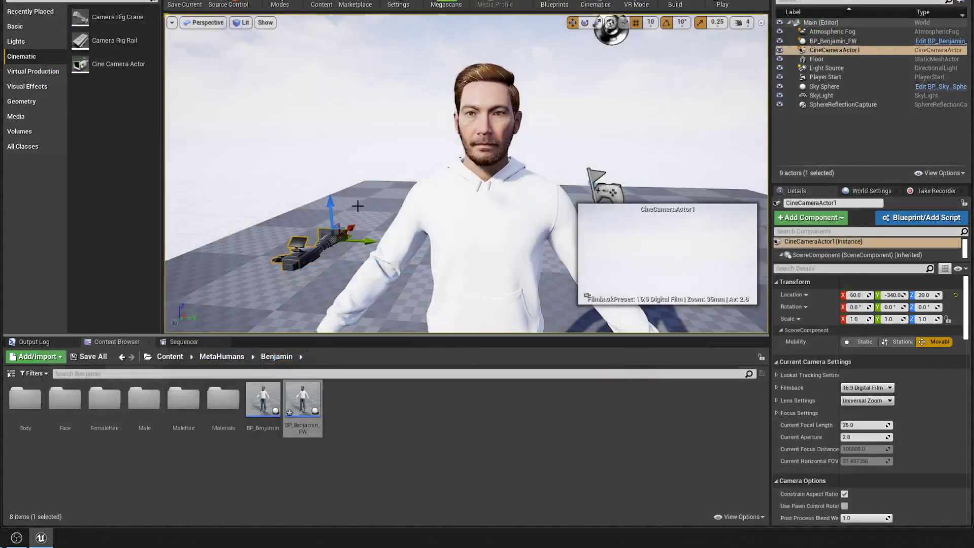
# Step: Pilot CineCameraActor1, frame BP_Benjamin_FW with F, then reselect the camera's CameraComponent
pyautogui.rightClick(826, 49)
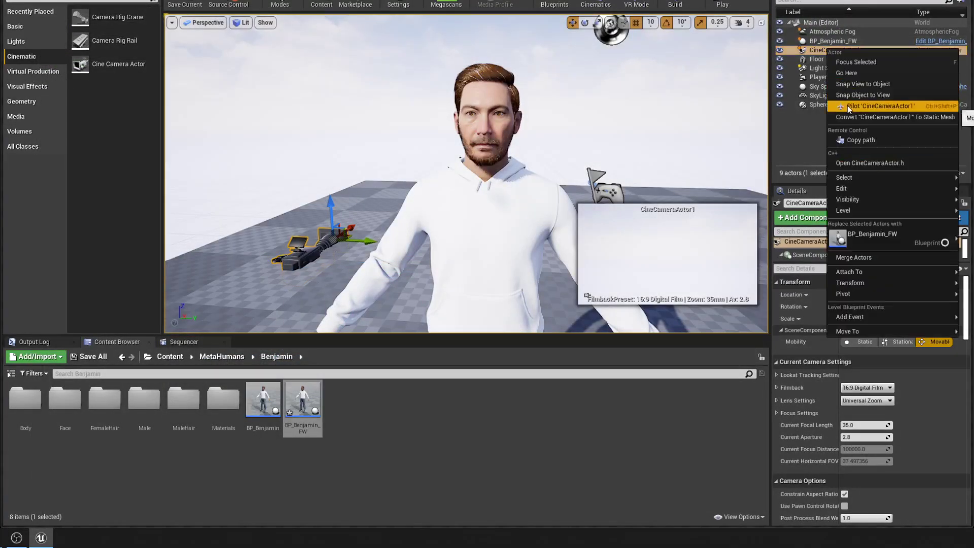
pyautogui.click(847, 106)
pyautogui.click(839, 41)
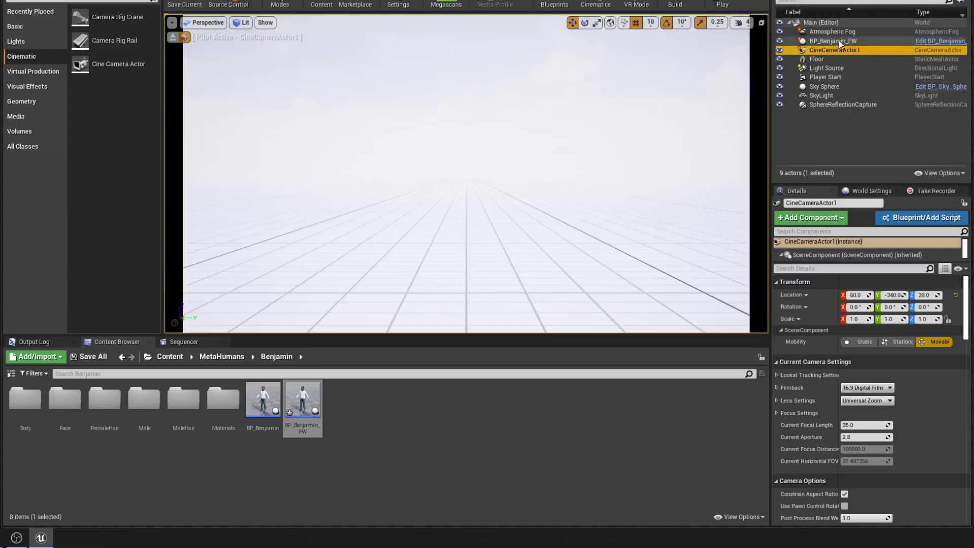
pyautogui.press('f')
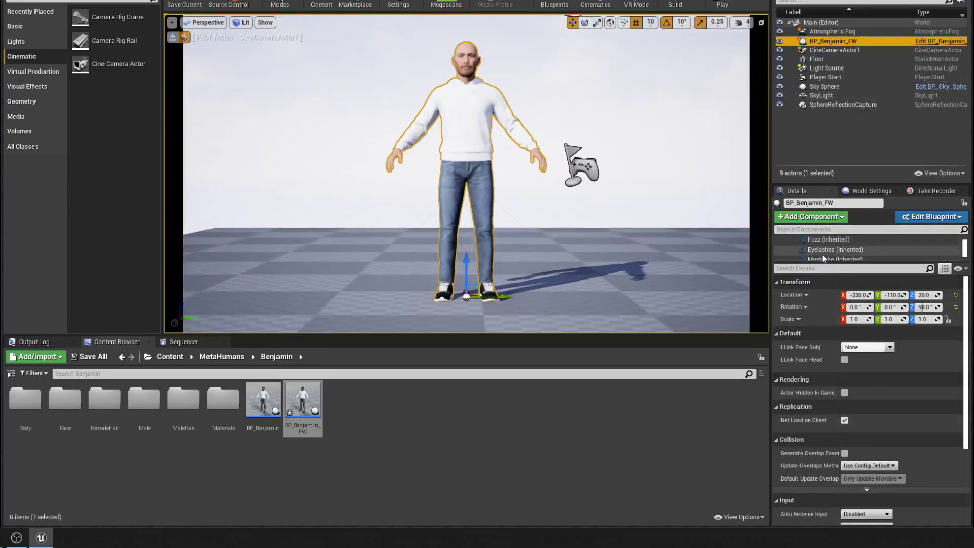
pyautogui.click(835, 50)
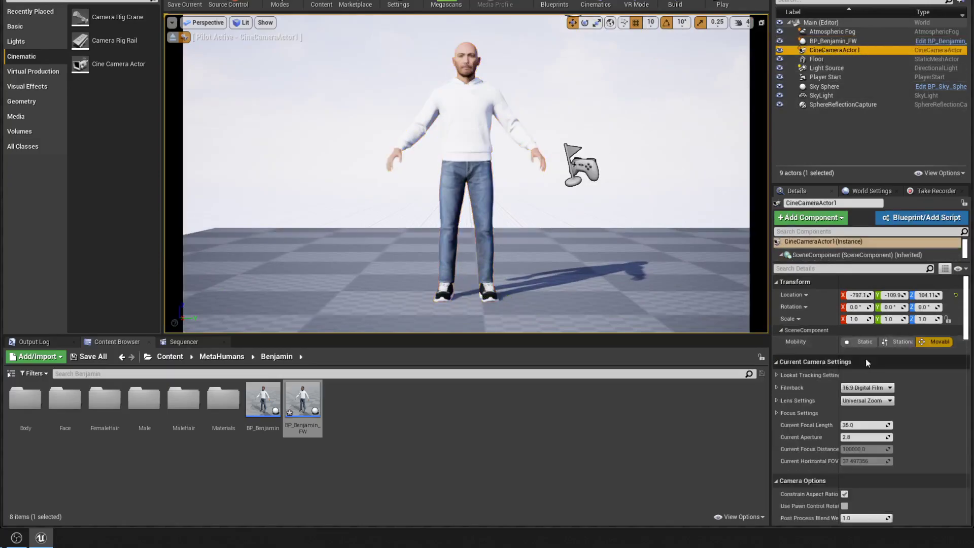
pyautogui.scroll(-1, 848, 249)
pyautogui.click(858, 254)
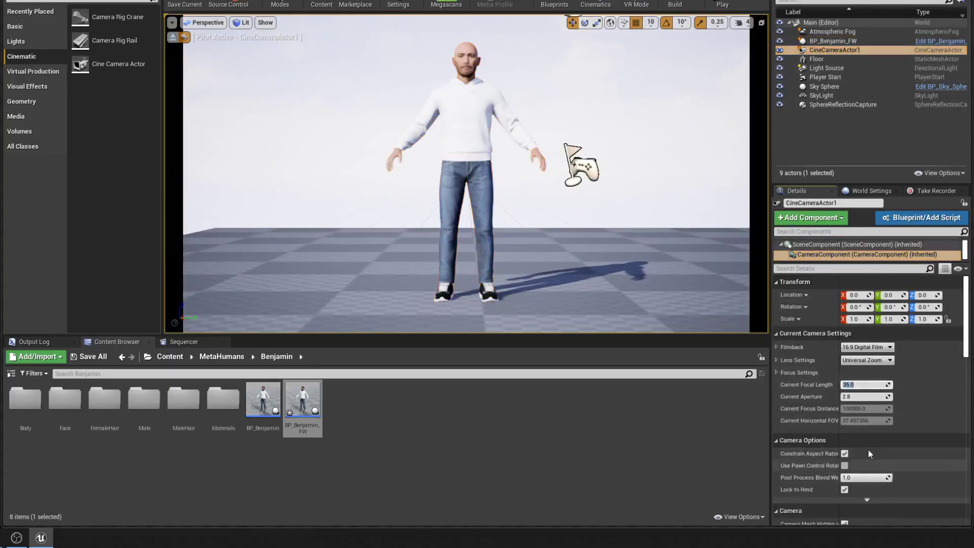
# Step: Set the cine camera's film format to 16:9 DSLR and focal length to 150 mm
pyautogui.click(870, 347)
pyautogui.click(878, 369)
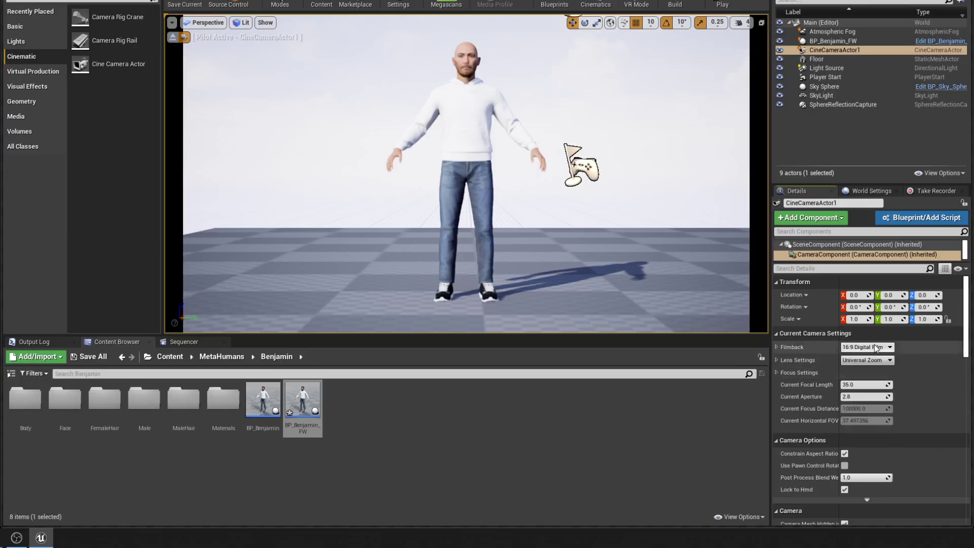
pyautogui.click(868, 347)
pyautogui.click(863, 375)
pyautogui.write('150')
pyautogui.press('Return')
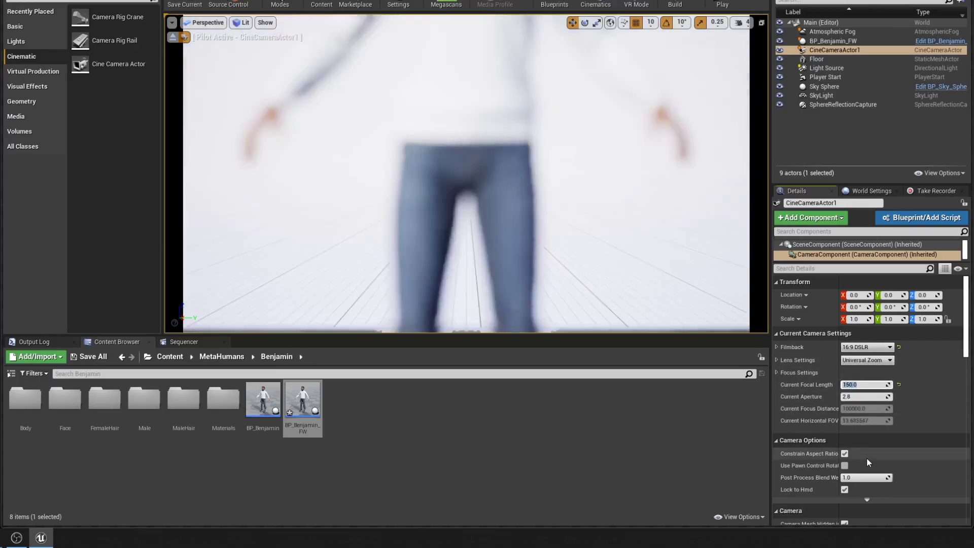
# Step: Tilt the camera up to Benjamin's head and chest, then expand Lens and Focus Settings
pyautogui.moveTo(475, 153); pyautogui.dragTo(475, 97, button='right')
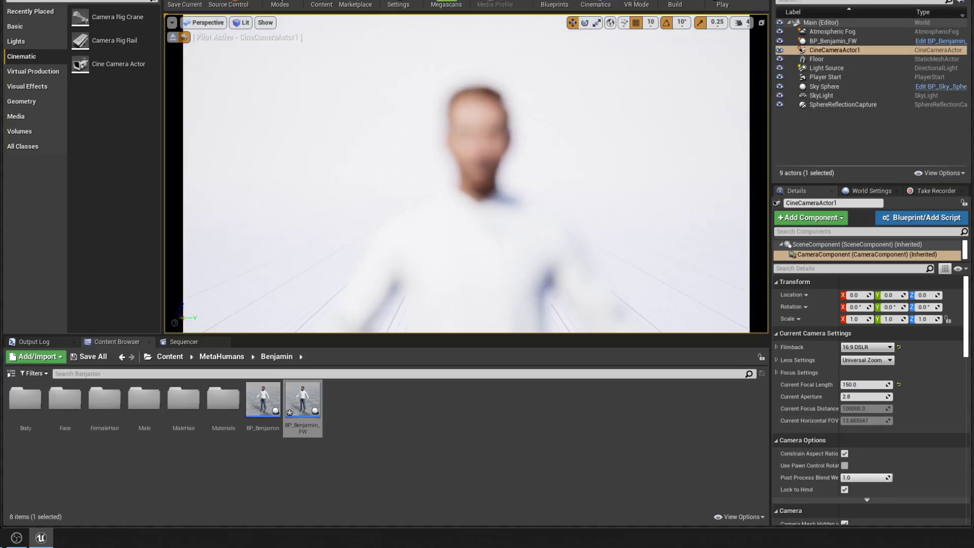
pyautogui.click(537, 202)
pyautogui.scroll(-3, 908, 410)
pyautogui.scroll(3, 885, 368)
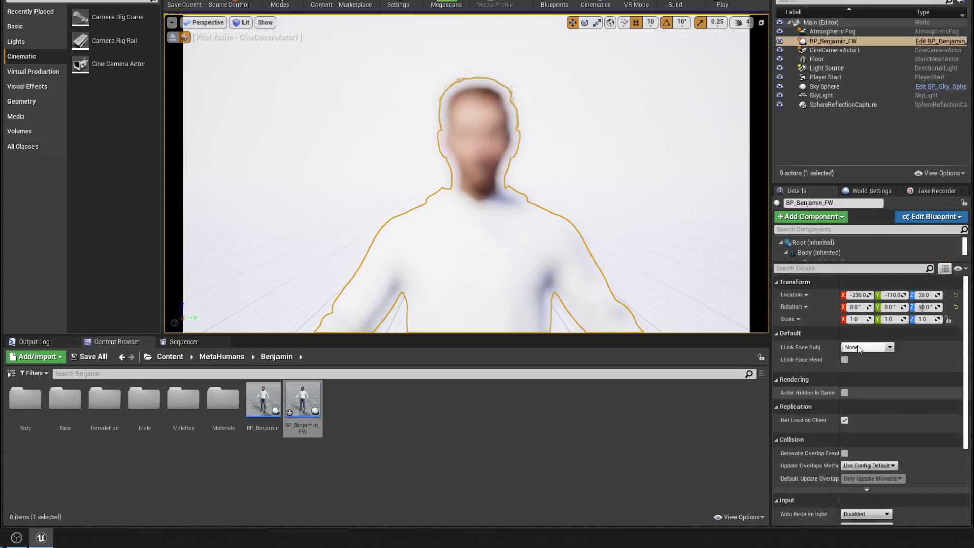
pyautogui.scroll(-3, 827, 242)
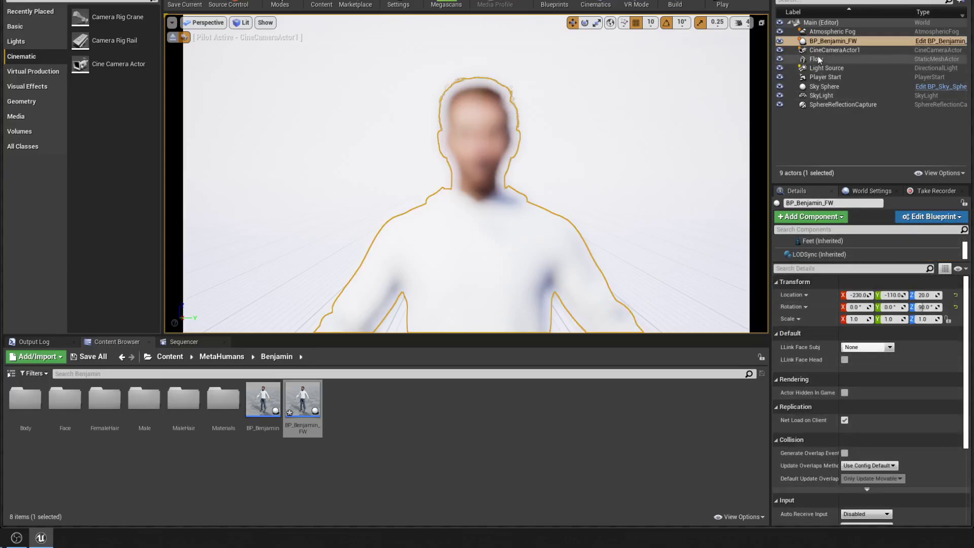
pyautogui.click(834, 50)
pyautogui.click(837, 254)
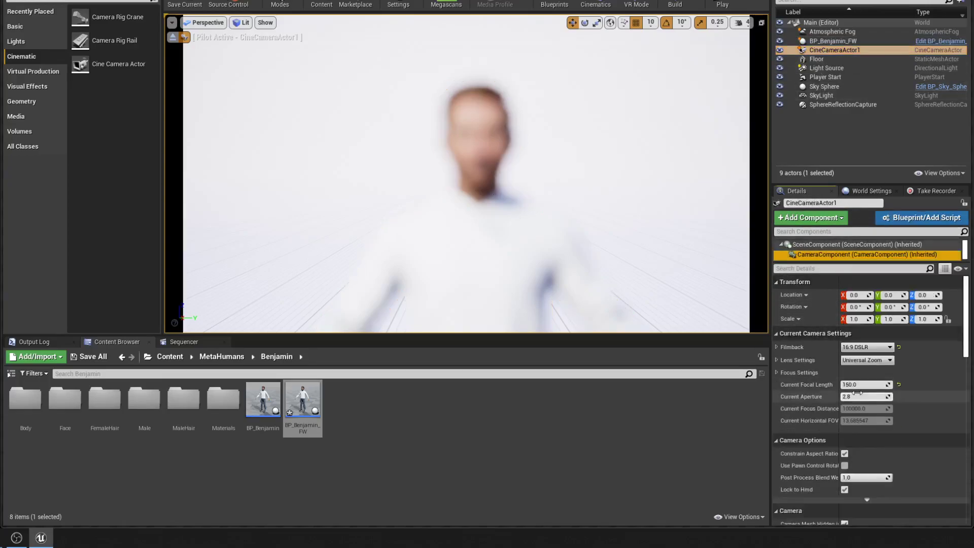
pyautogui.scroll(-5, 870, 385)
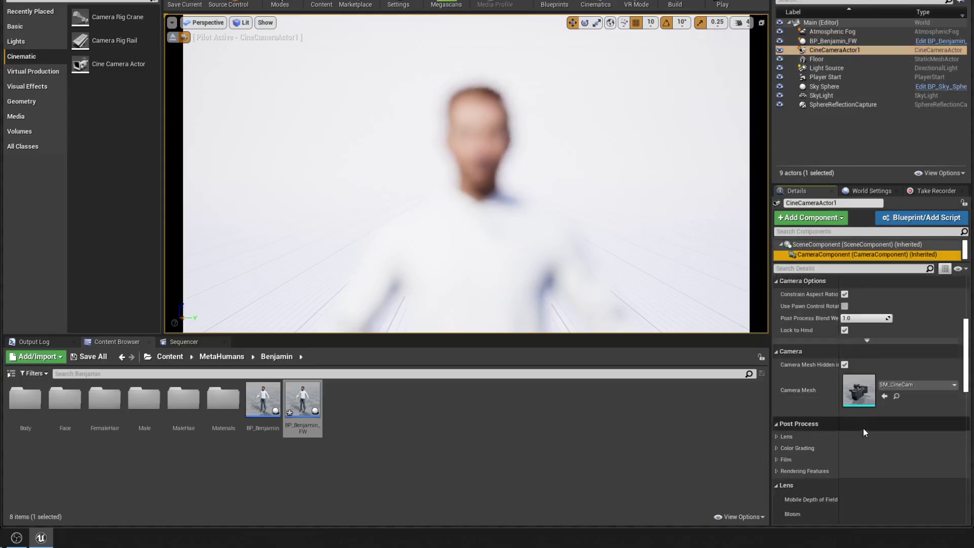
pyautogui.scroll(5, 863, 427)
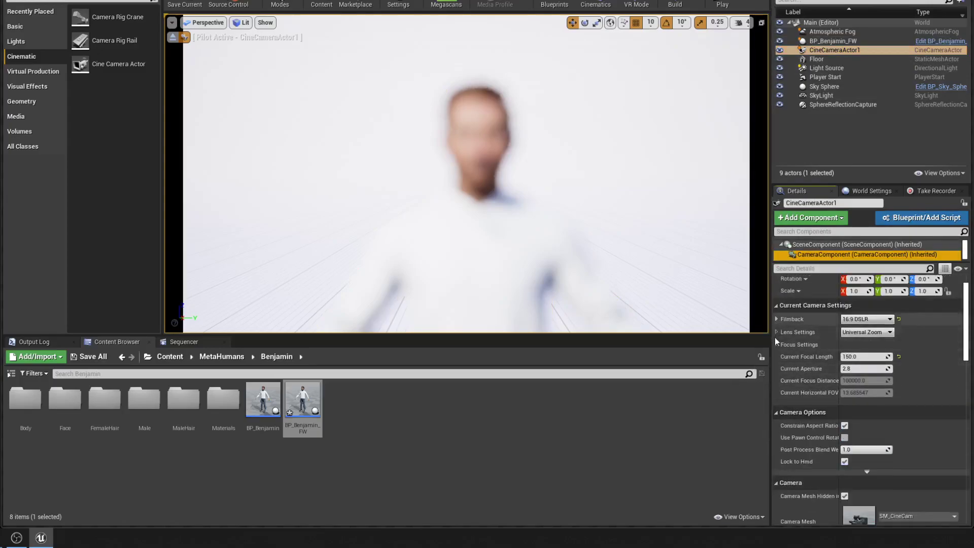
pyautogui.click(777, 332)
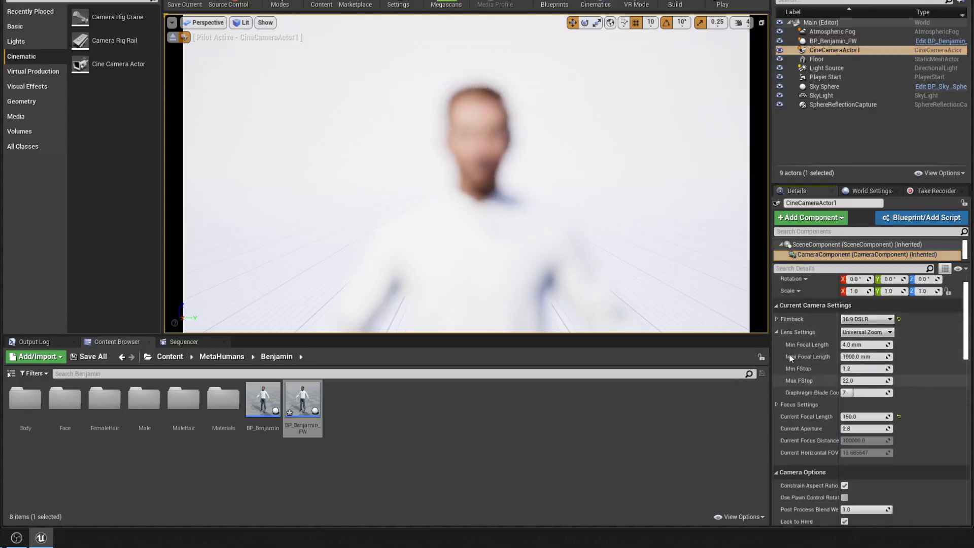
pyautogui.click(776, 404)
pyautogui.scroll(-1, 791, 405)
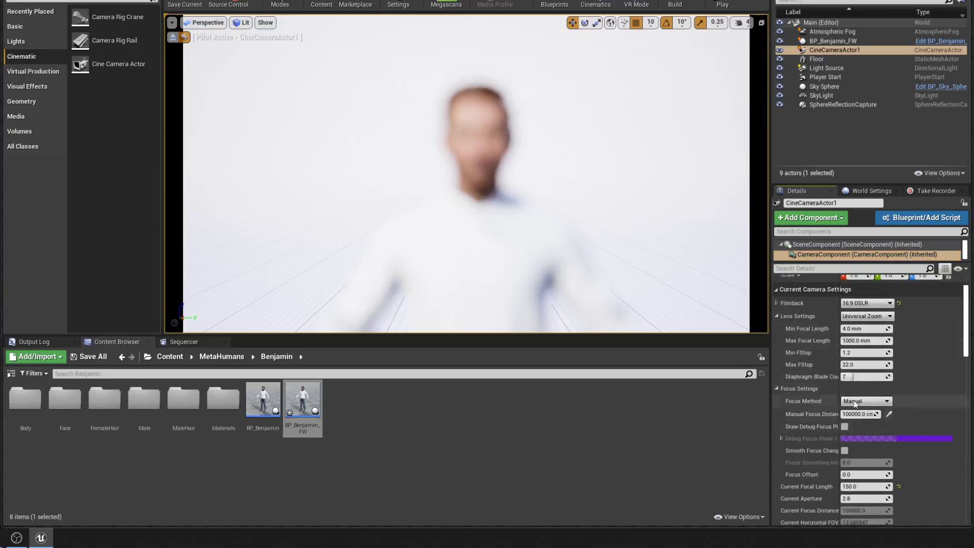
# Step: Sample Benjamin's face with the eyedropper and fine-tune Manual Focus Distance to about 558 cm
pyautogui.click(889, 414)
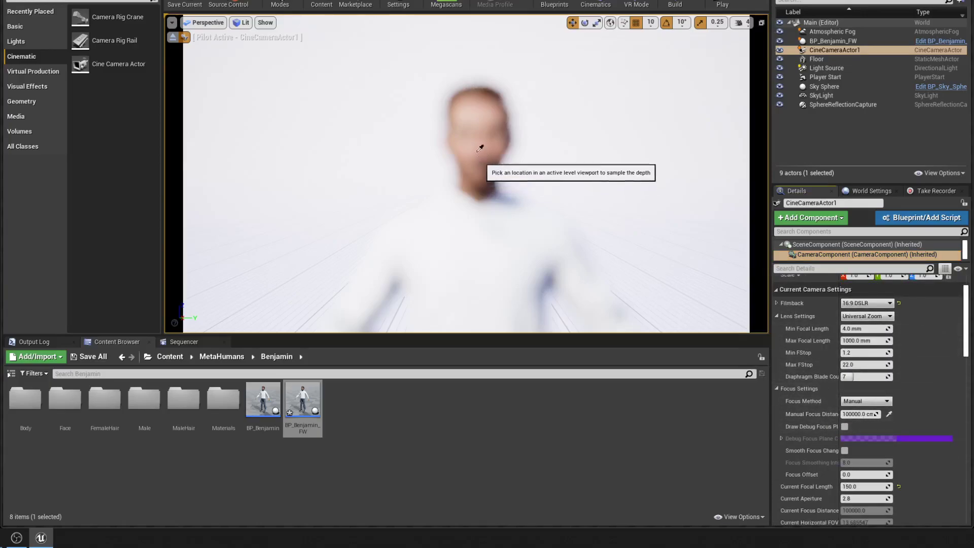
pyautogui.click(480, 149)
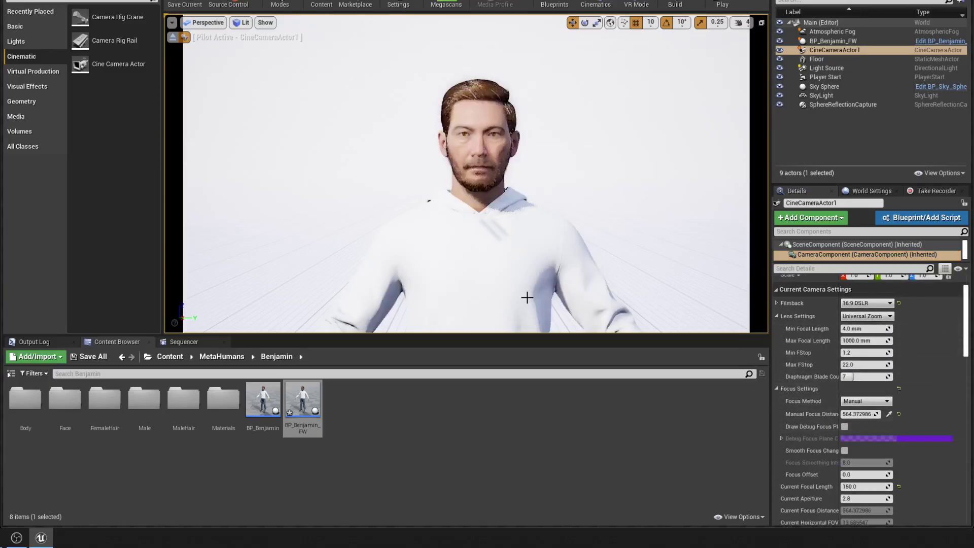
pyautogui.click(845, 426)
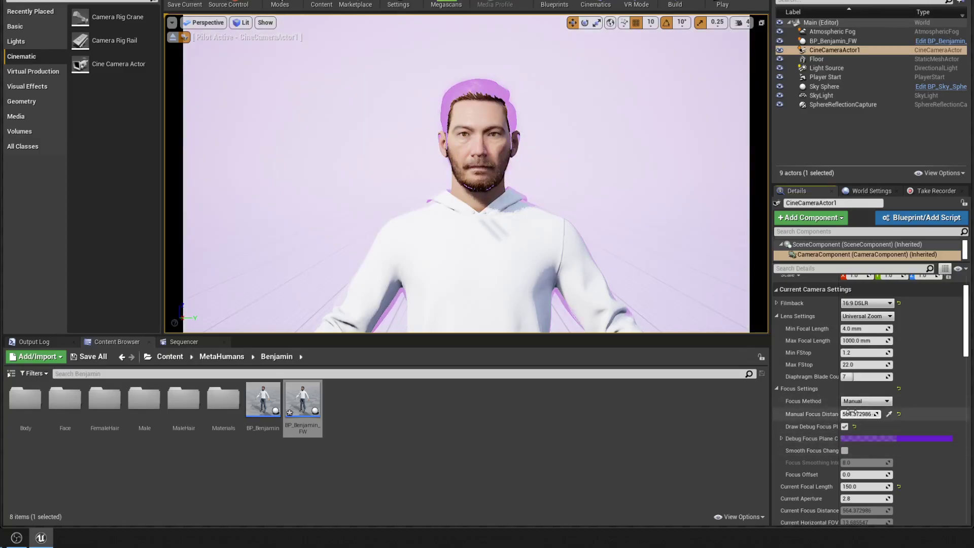
pyautogui.moveTo(857, 414)
pyautogui.mouseDown()
pyautogui.moveTo(870, 414)
pyautogui.moveTo(856, 414)
pyautogui.mouseUp()
pyautogui.click(845, 427)
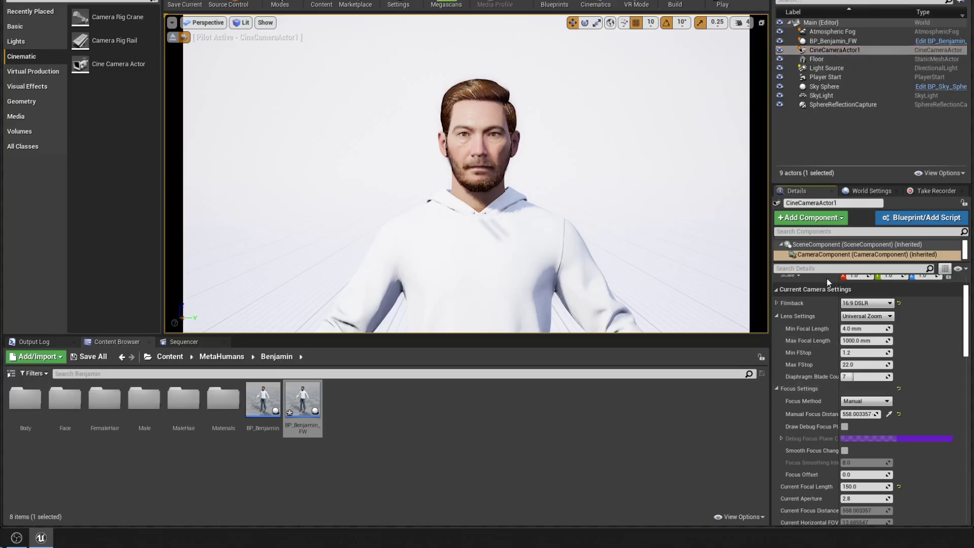
pyautogui.scroll(2, 902, 334)
pyautogui.scroll(-2, 902, 334)
pyautogui.scroll(-3, 906, 413)
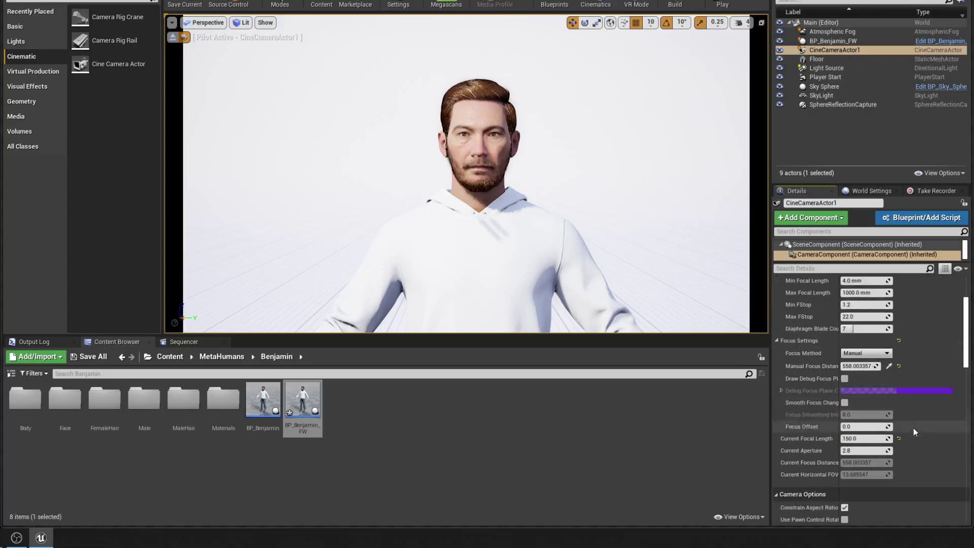
pyautogui.scroll(5, 914, 435)
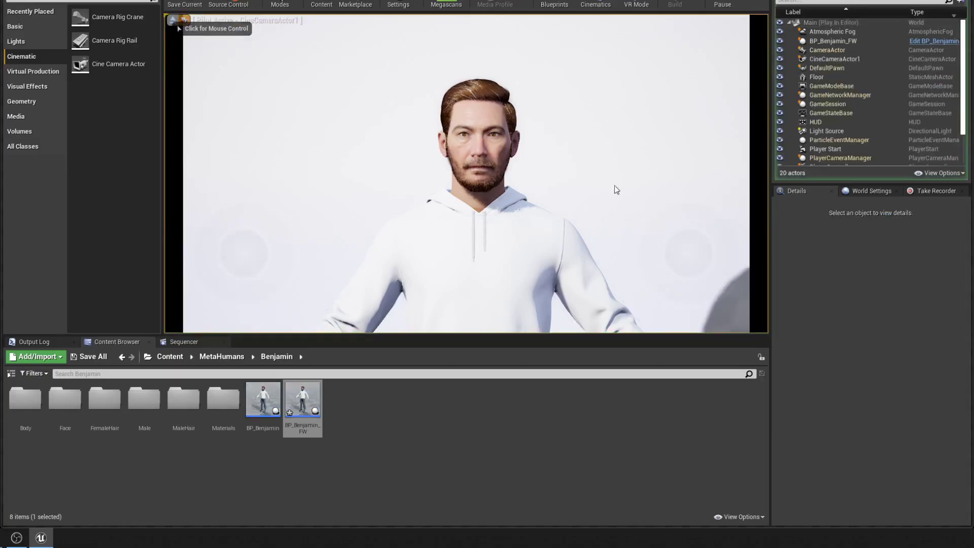
pyautogui.click(543, 193)
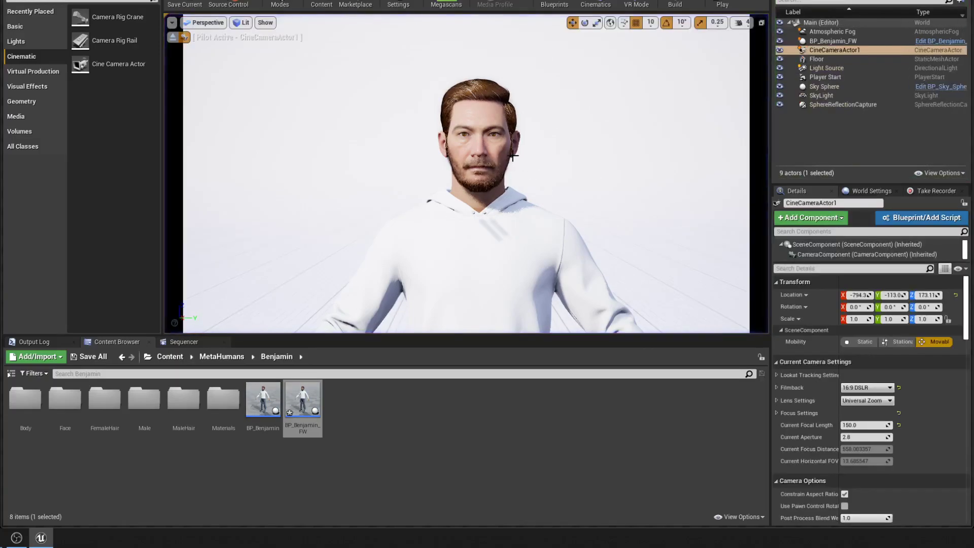
# Step: Dolly the piloted camera forward and up so Benjamin's face fills the frame
pyautogui.scroll(3, 549, 168)
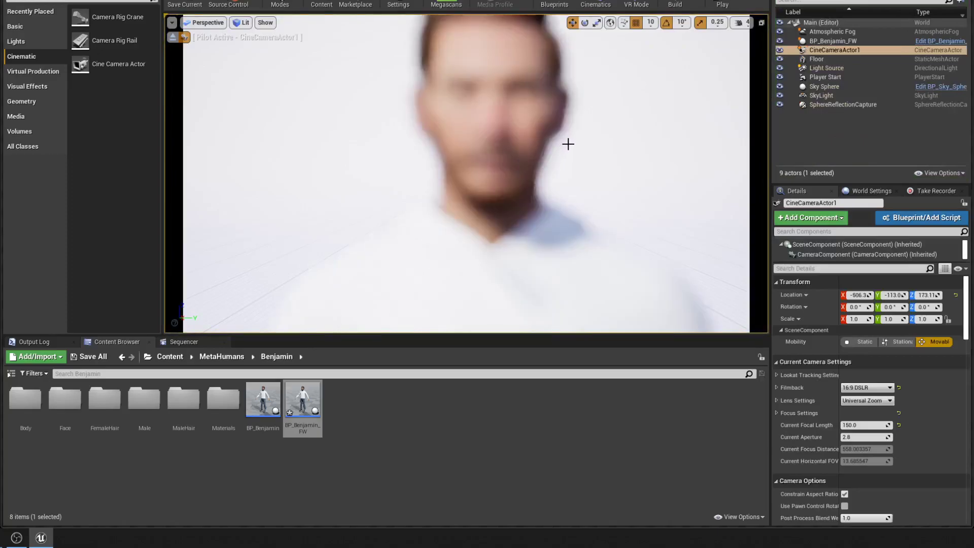
pyautogui.moveTo(568, 144); pyautogui.dragTo(578, 132, button='middle')
pyautogui.scroll(2, 568, 144)
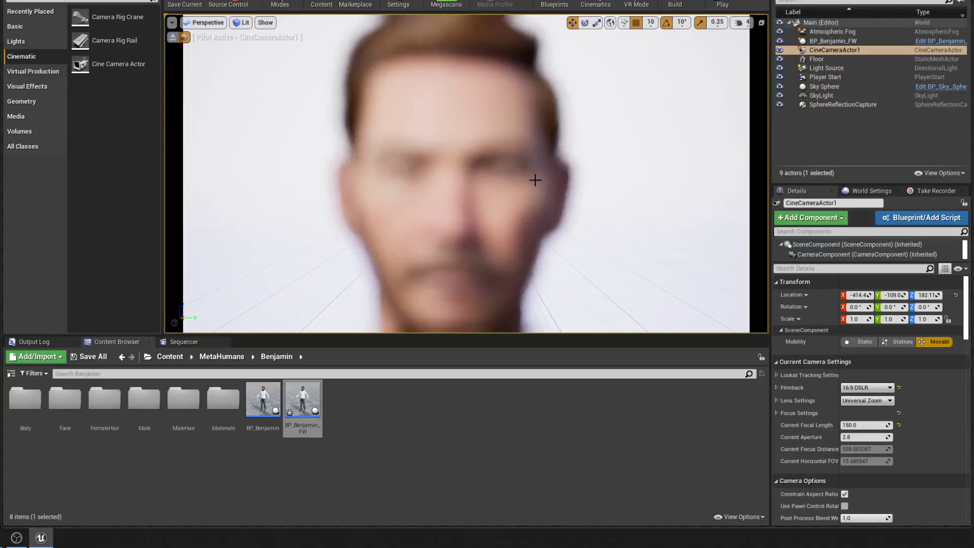
pyautogui.scroll(-1, 535, 179)
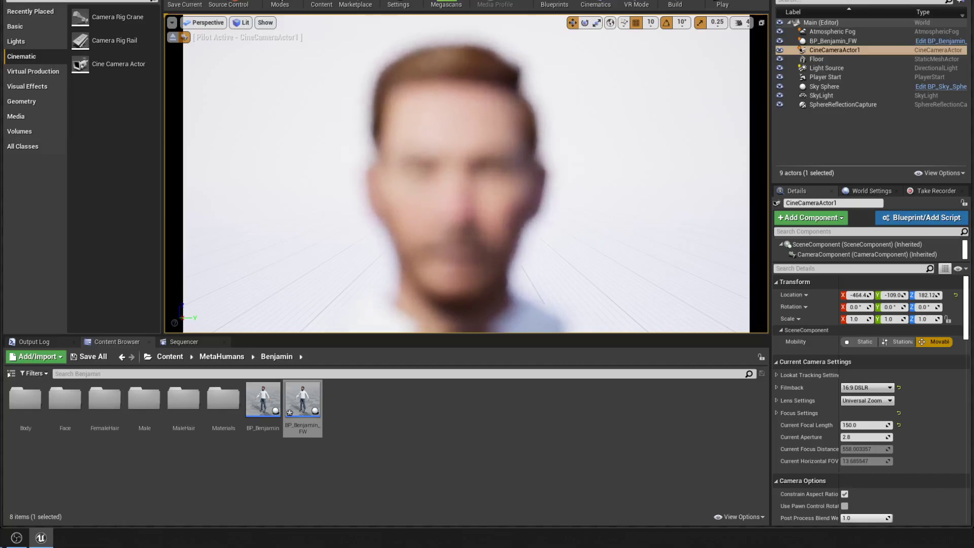
pyautogui.moveTo(535, 180); pyautogui.dragTo(535, 194, button='middle')
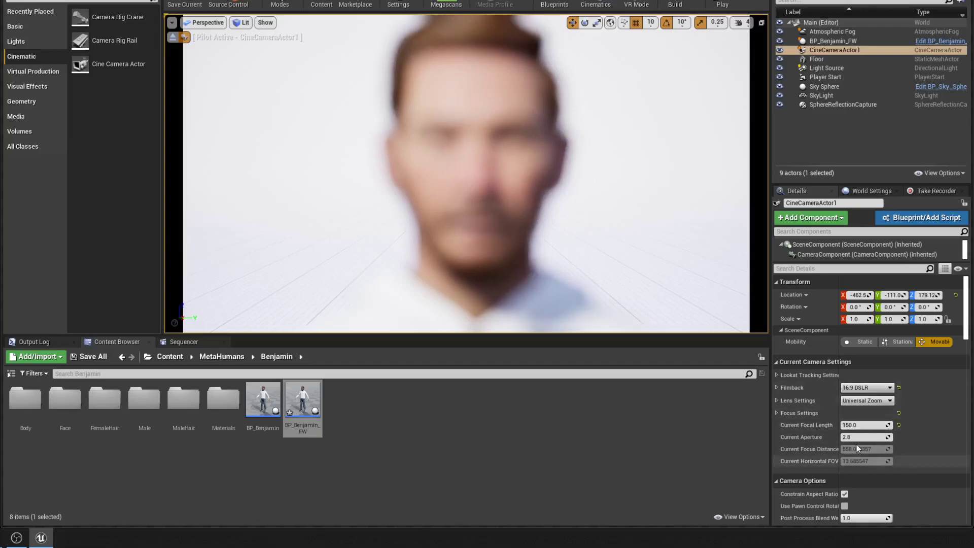
# Step: Set Focus Method to Tracking with BP_Benjamin_FW as the actor to track
pyautogui.click(777, 413)
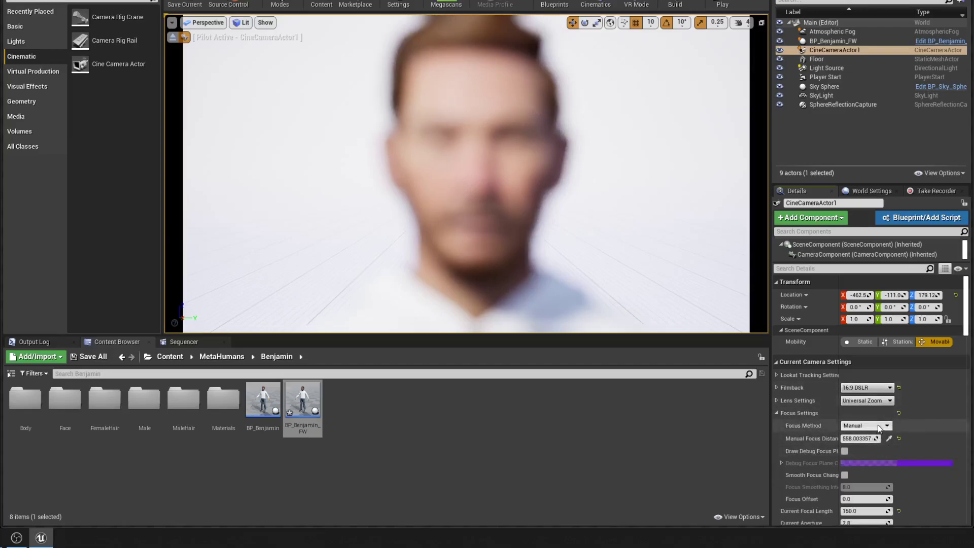
pyautogui.click(879, 429)
pyautogui.click(862, 451)
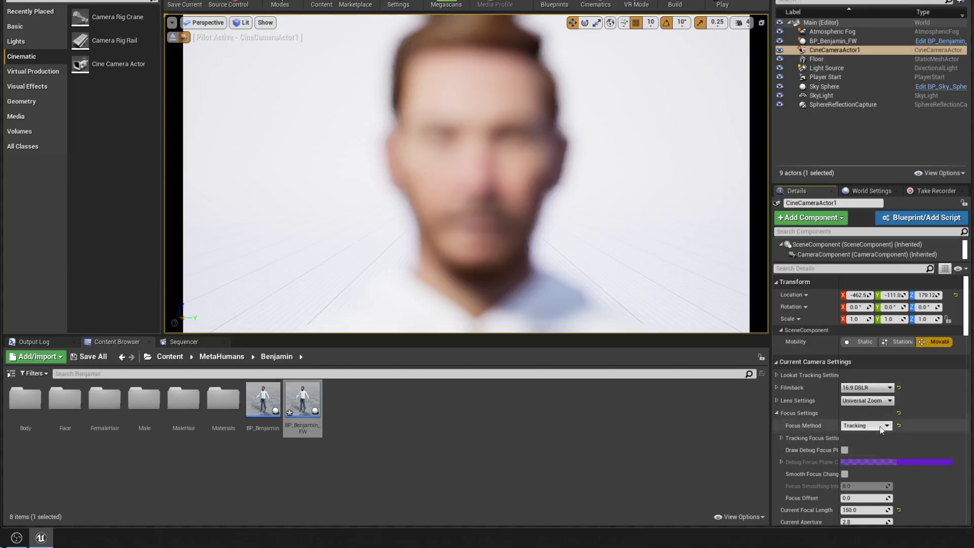
pyautogui.click(799, 439)
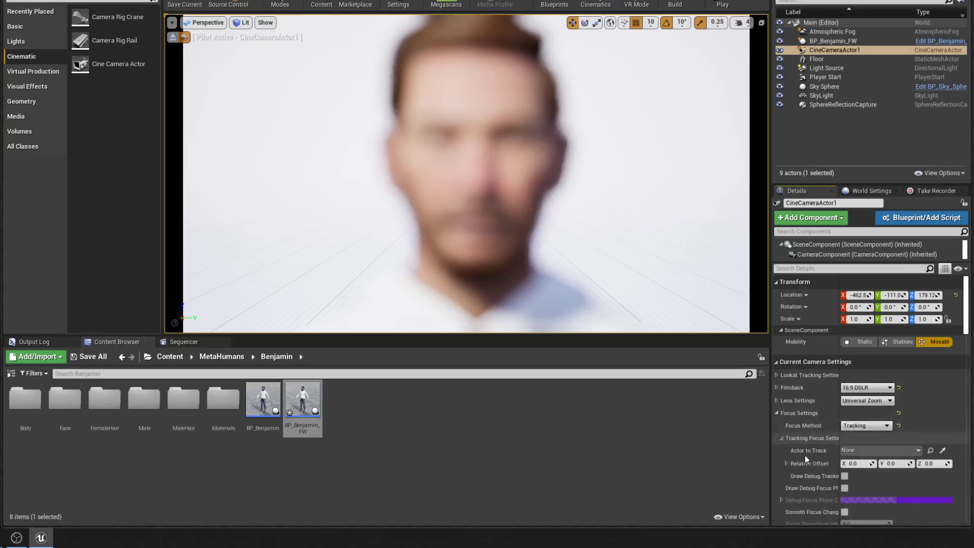
pyautogui.click(900, 450)
pyautogui.write('benja')
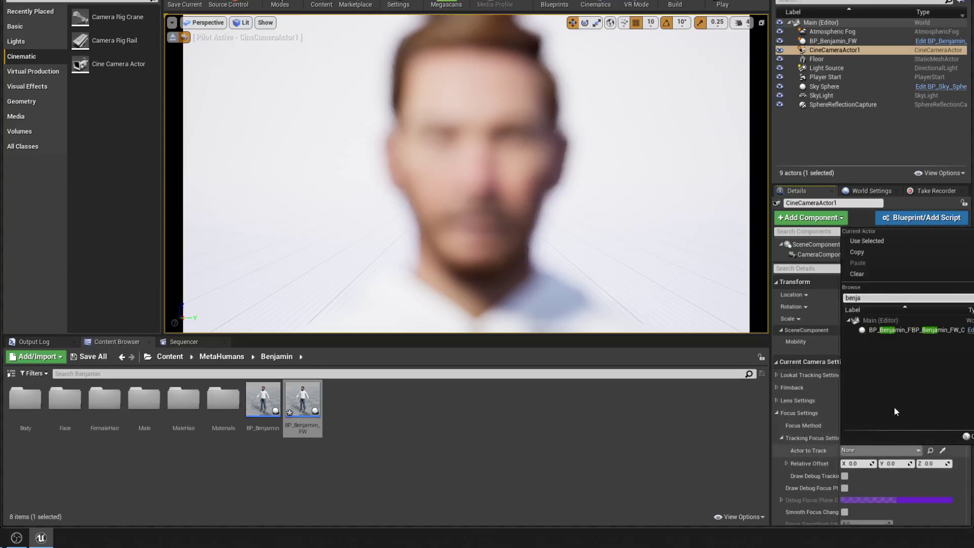
pyautogui.click(911, 331)
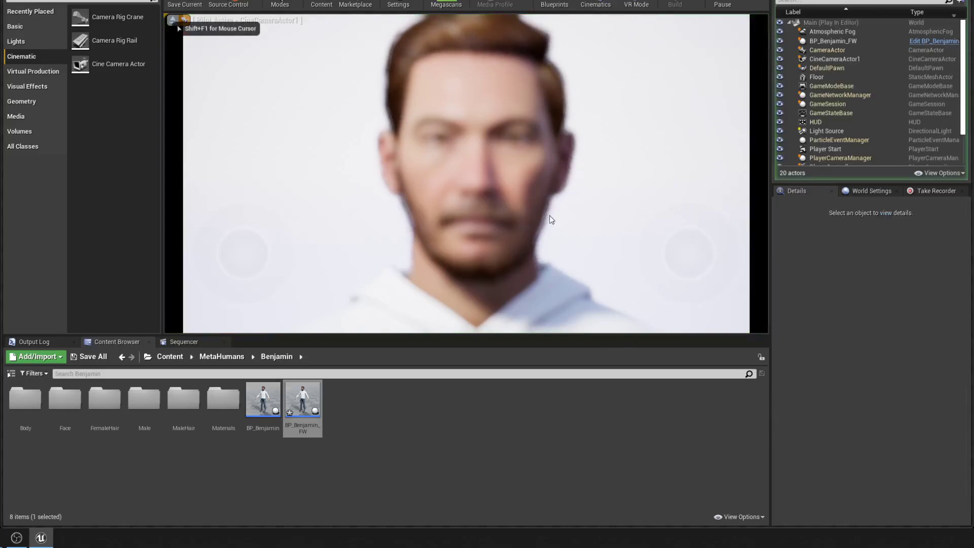
# Step: Test the tracking focus in Play, keeping the Universal Zoom lens preset unchanged
pyautogui.press('Escape')
pyautogui.click(865, 425)
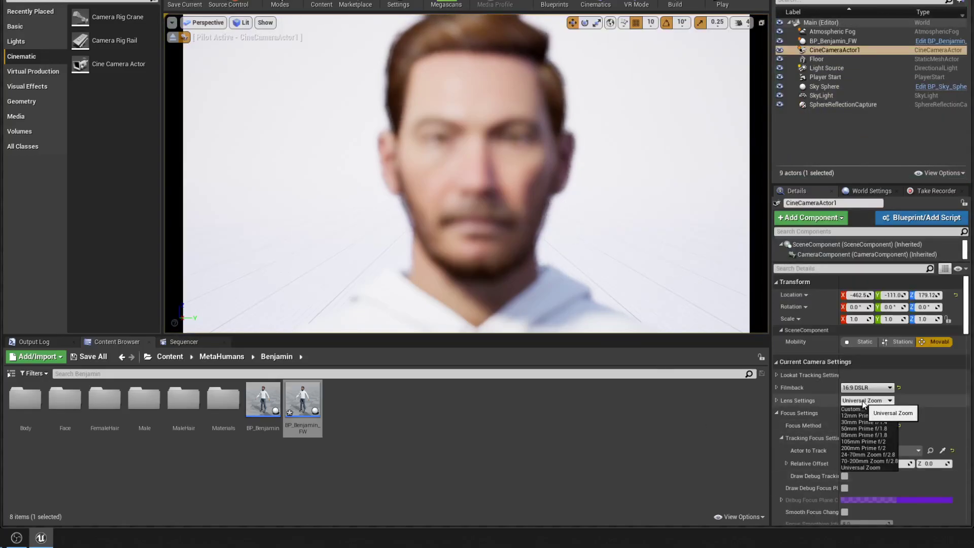
pyautogui.click(863, 435)
pyautogui.click(869, 426)
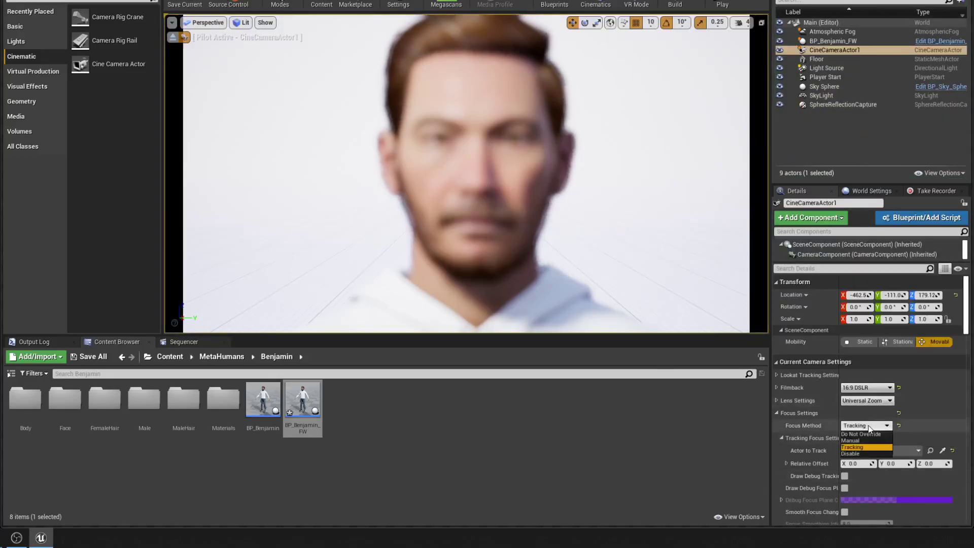
# Step: Return focus to Manual at about 223 cm using the debug focus plane, then check in Play
pyautogui.click(873, 440)
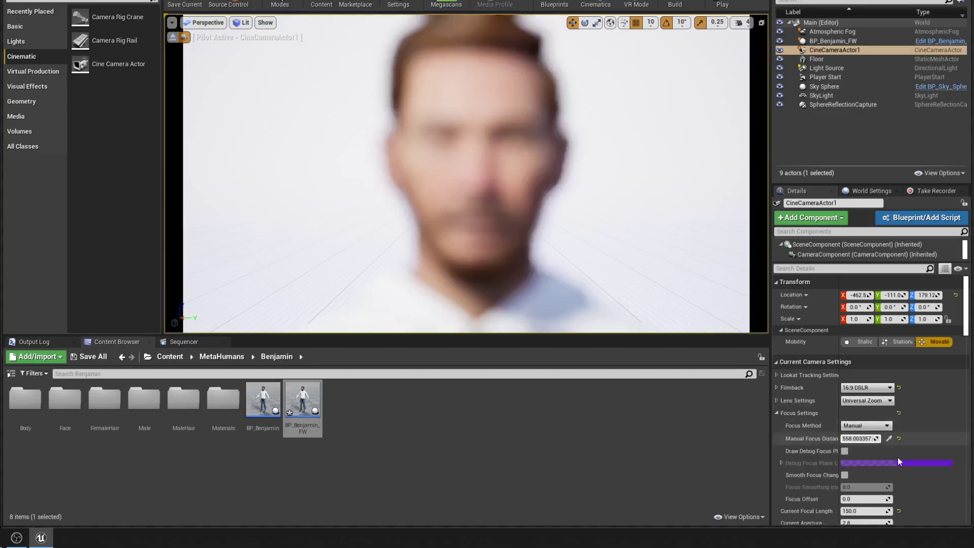
pyautogui.click(844, 451)
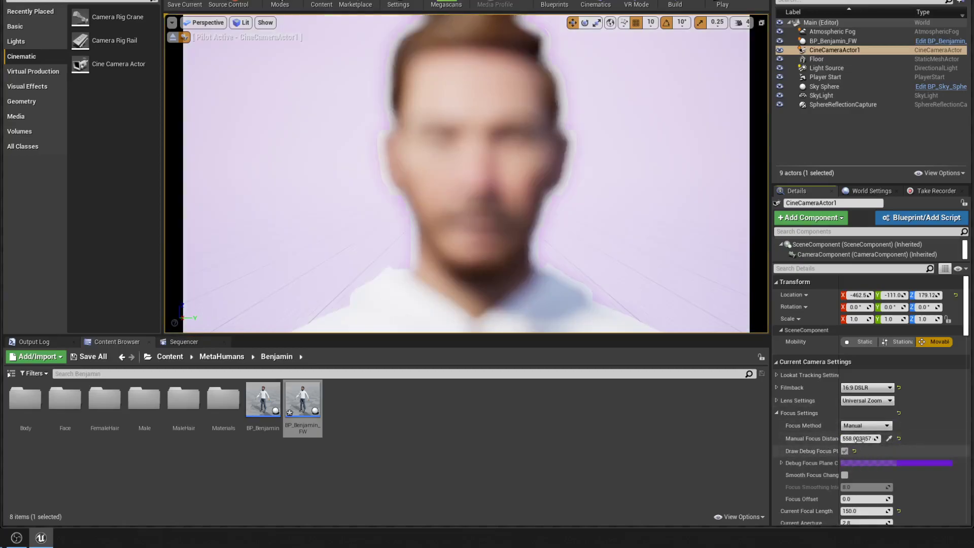
pyautogui.moveTo(860, 438)
pyautogui.mouseDown()
pyautogui.moveTo(883, 438)
pyautogui.moveTo(814, 438)
pyautogui.mouseUp()
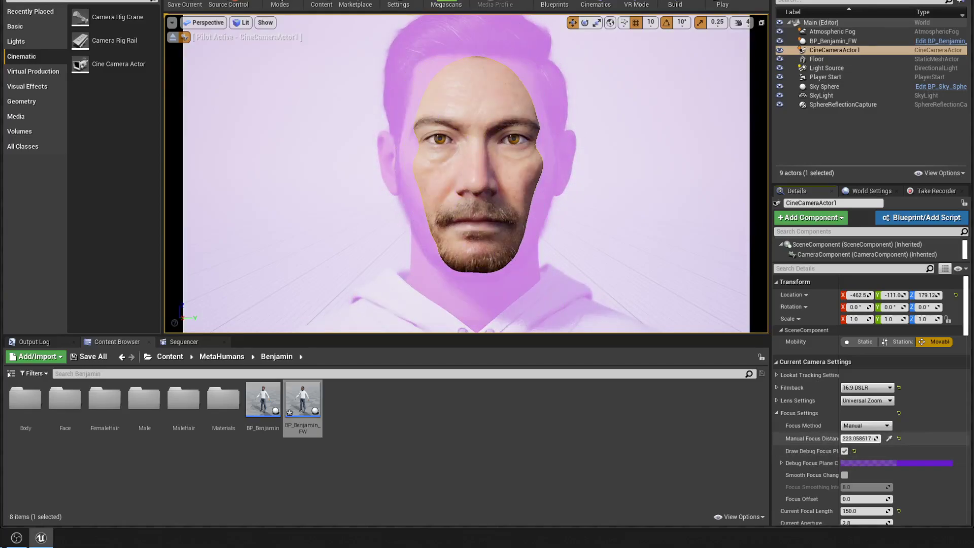
pyautogui.click(844, 451)
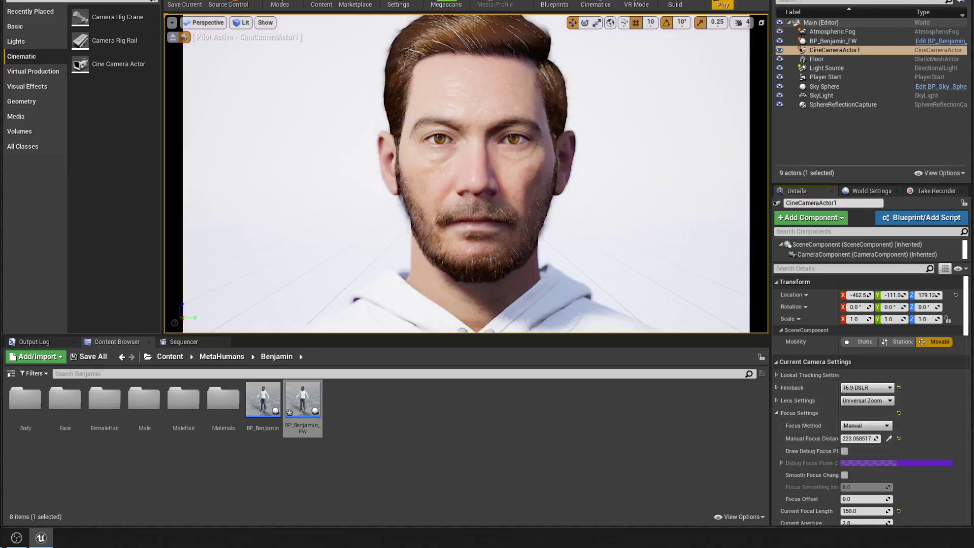
pyautogui.hotkey('alt', 'p')
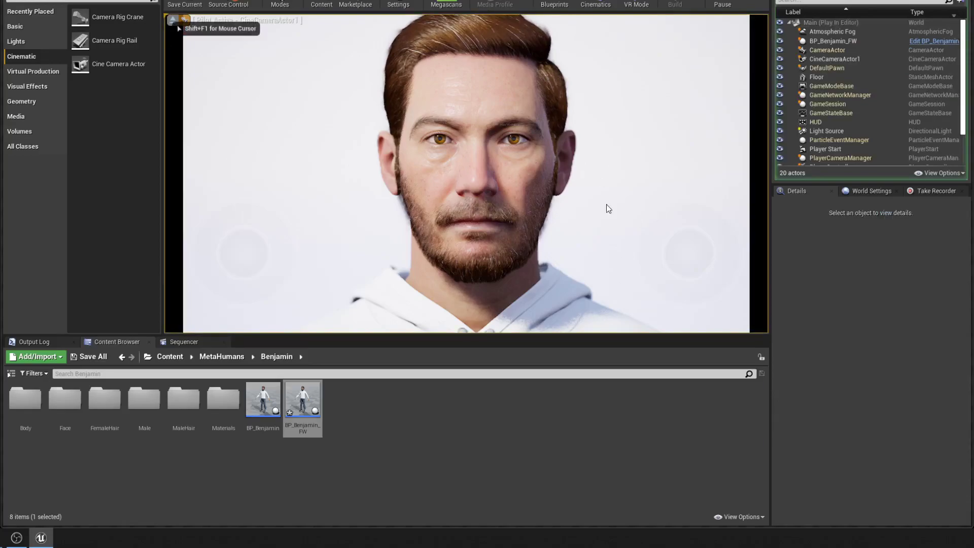
pyautogui.press('Escape')
# Step: Switch Engine Scalability Settings to the Medium quality preset
pyautogui.click(404, 5)
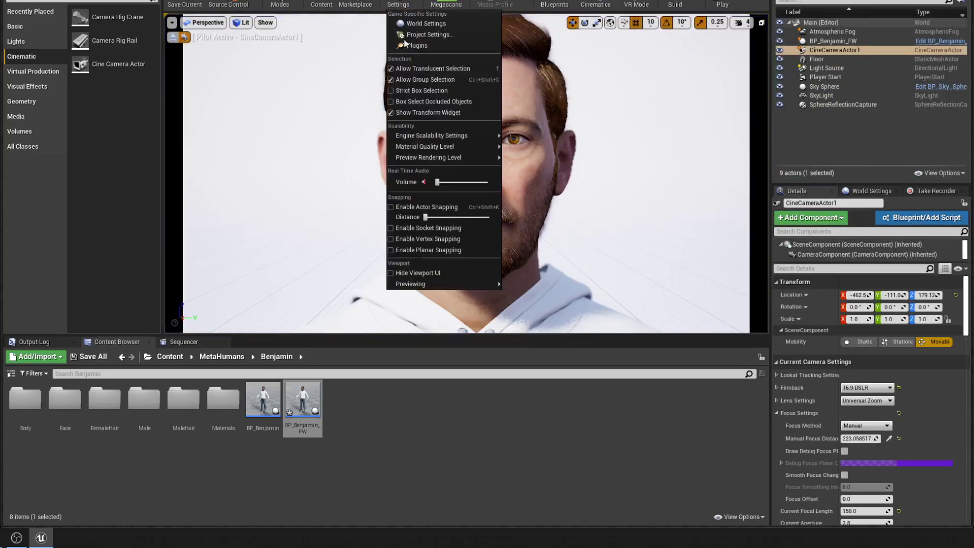
pyautogui.click(347, 4)
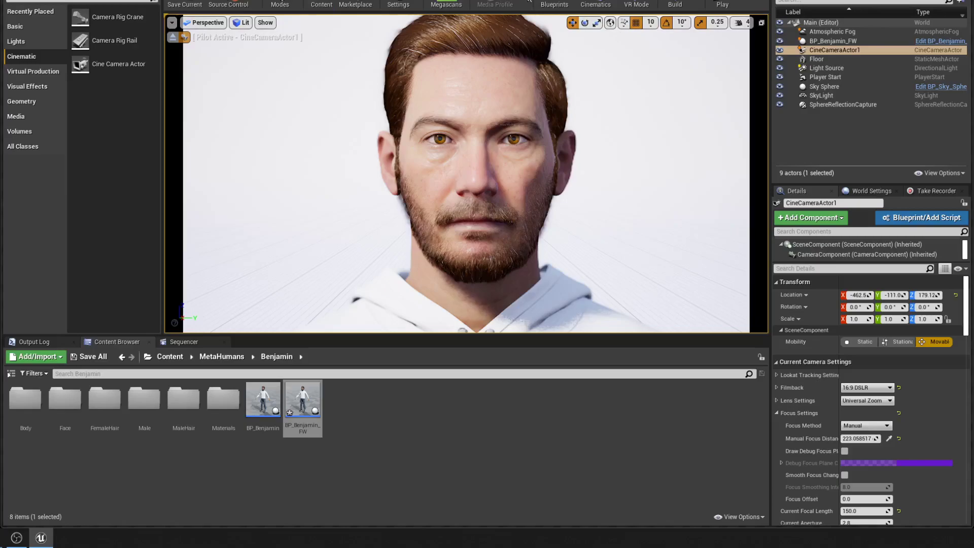
pyautogui.click(398, 4)
pyautogui.moveTo(430, 160)
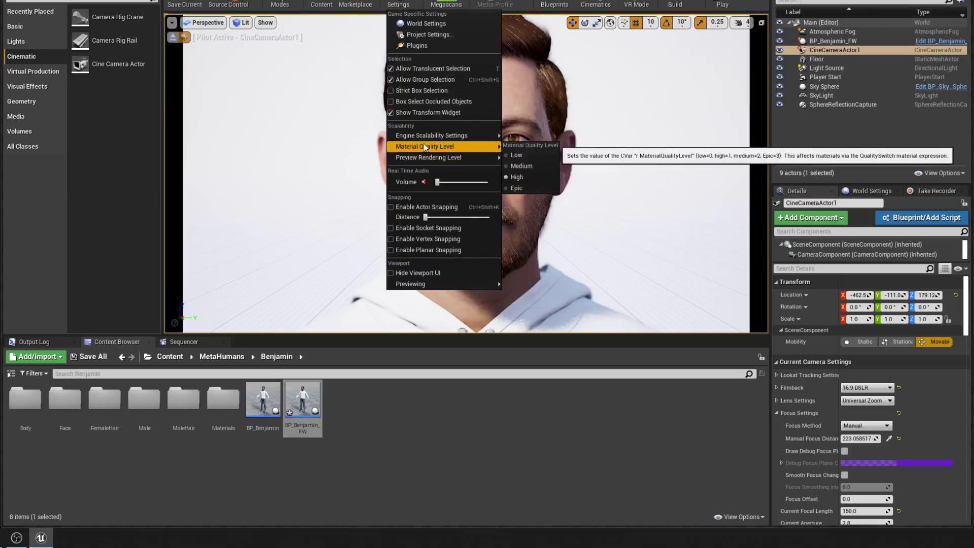
pyautogui.moveTo(424, 135)
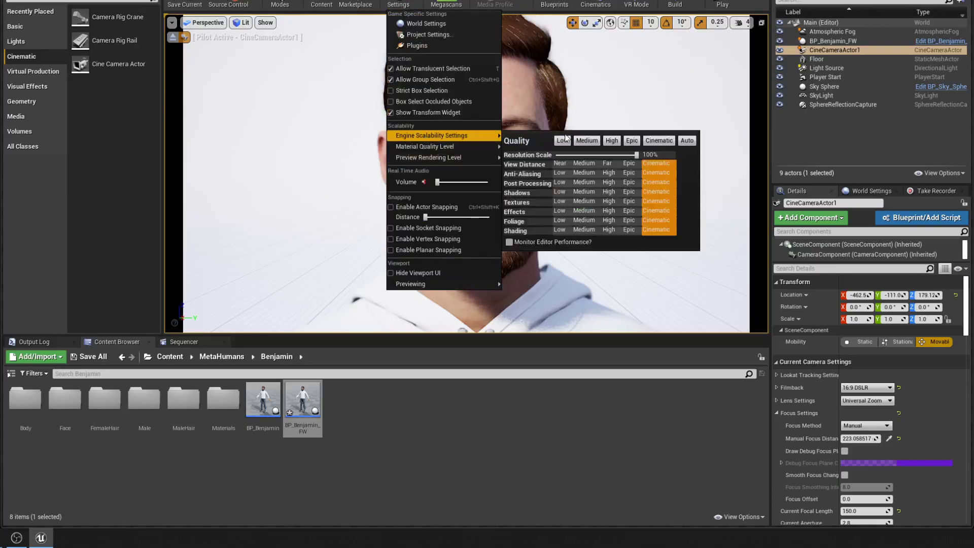
pyautogui.click(587, 141)
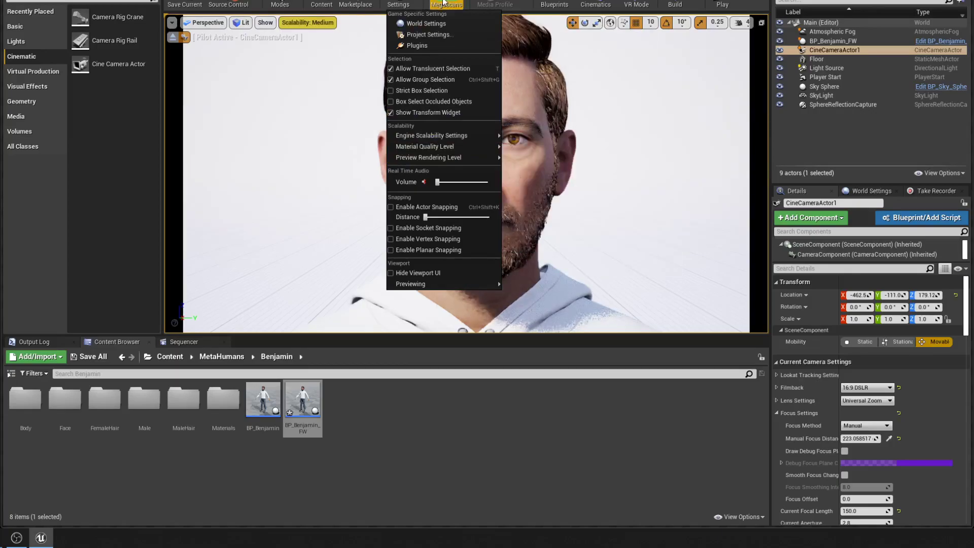
pyautogui.press('Escape')
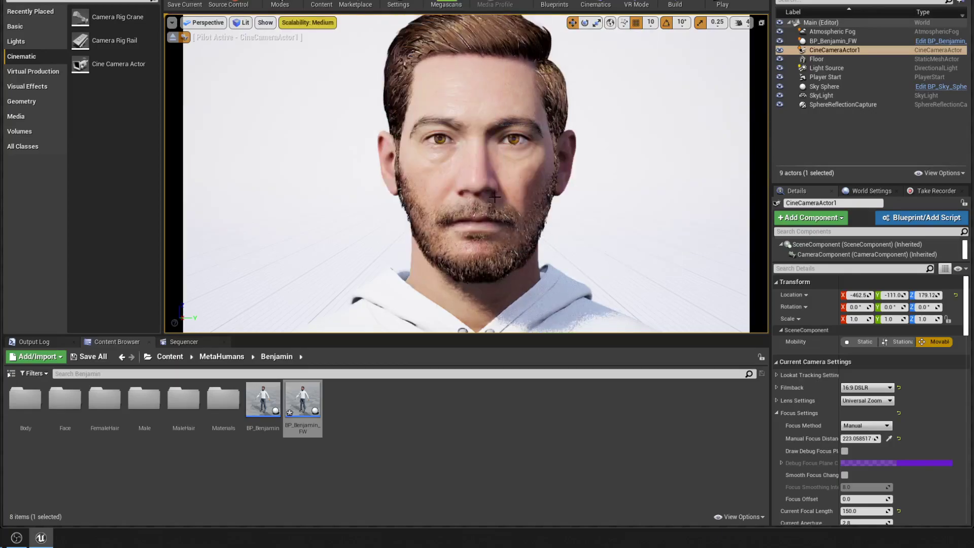
pyautogui.click(333, 398)
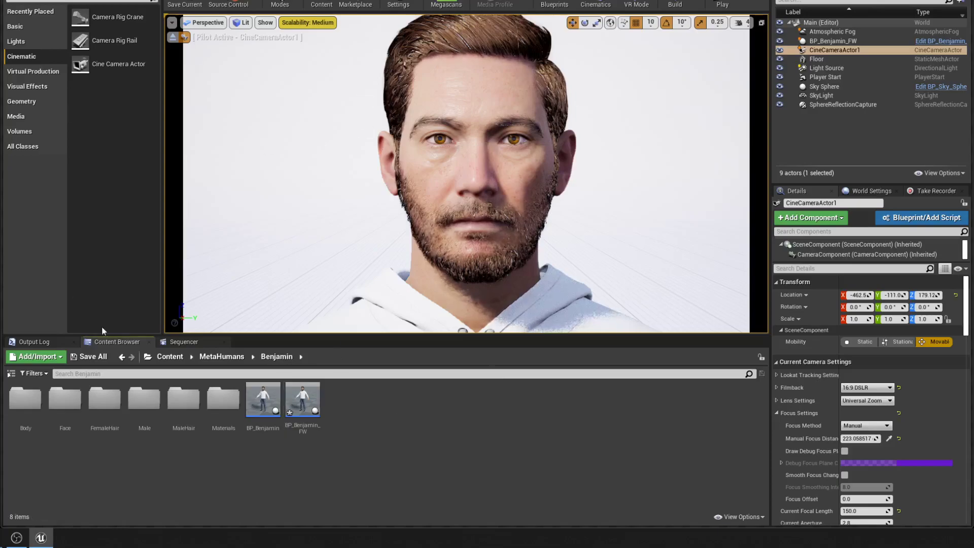
# Step: Open the BP_Benjamin_FW blueprint for editing
pyautogui.doubleClick(307, 403)
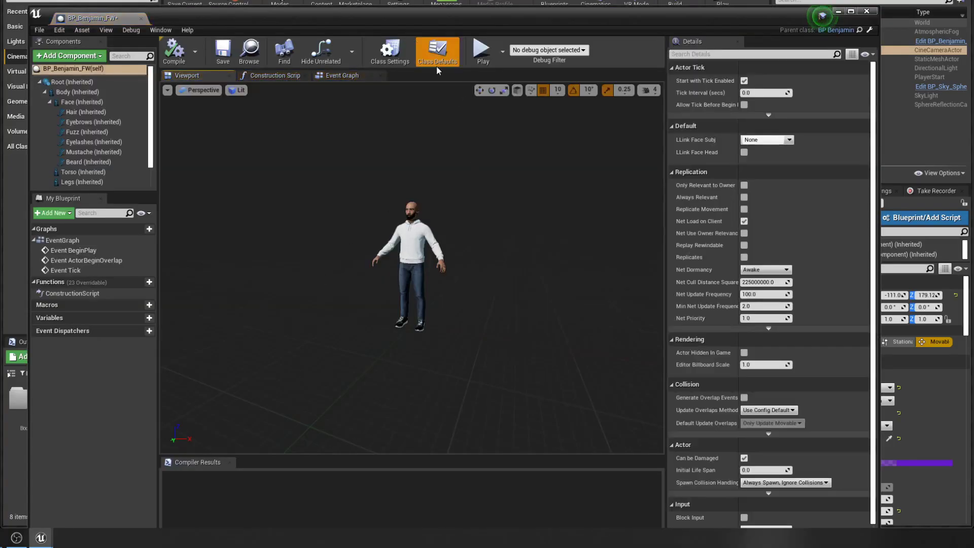
pyautogui.moveTo(350, 24); pyautogui.dragTo(363, 0)
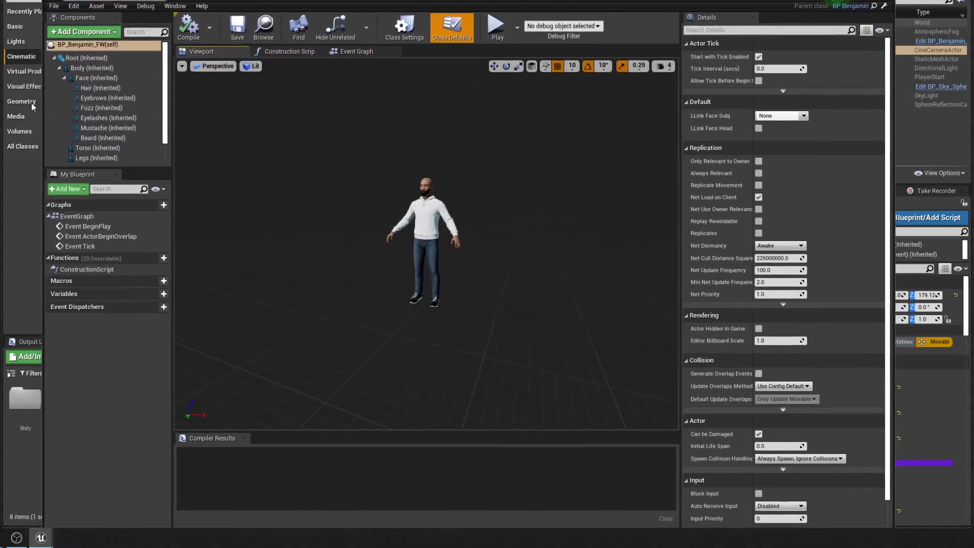
pyautogui.scroll(-2, 130, 123)
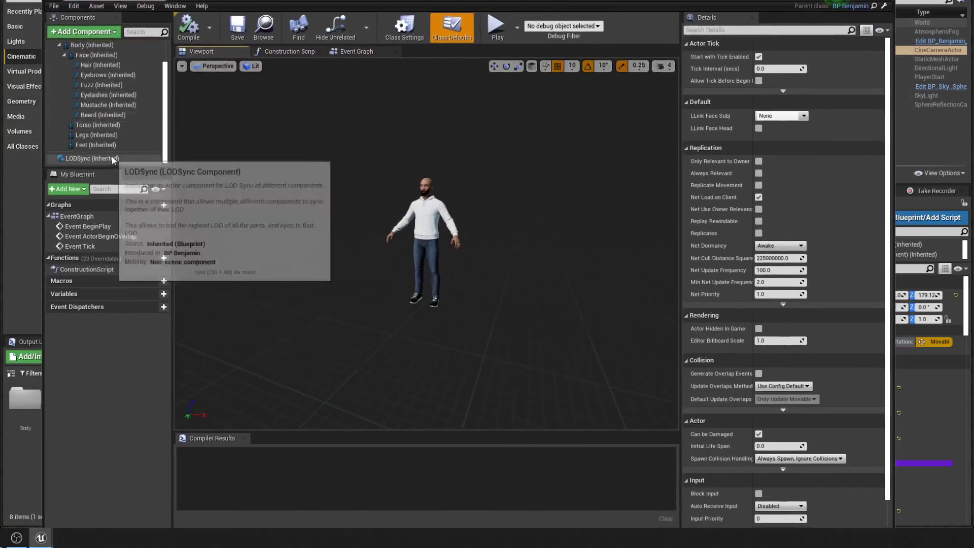
pyautogui.scroll(2, 102, 127)
# Step: Add a FacewareLive component and show its Configuration: address 127.0.0.1, port 802
pyautogui.click(103, 32)
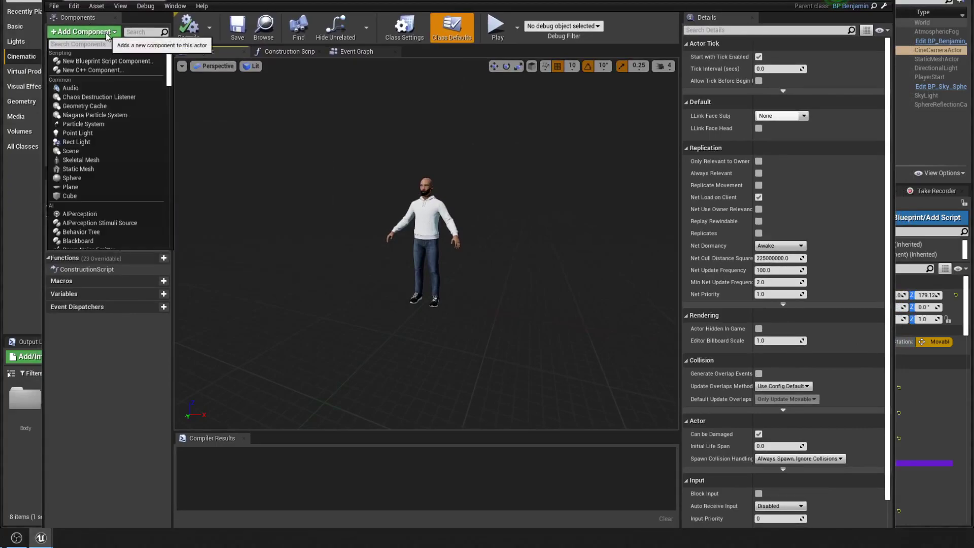
pyautogui.write('facewa')
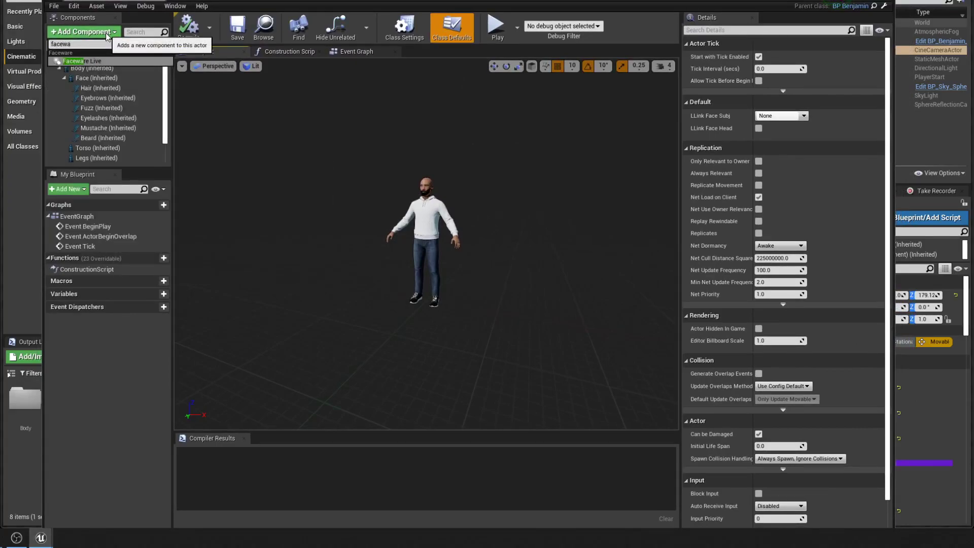
pyautogui.press('Return')
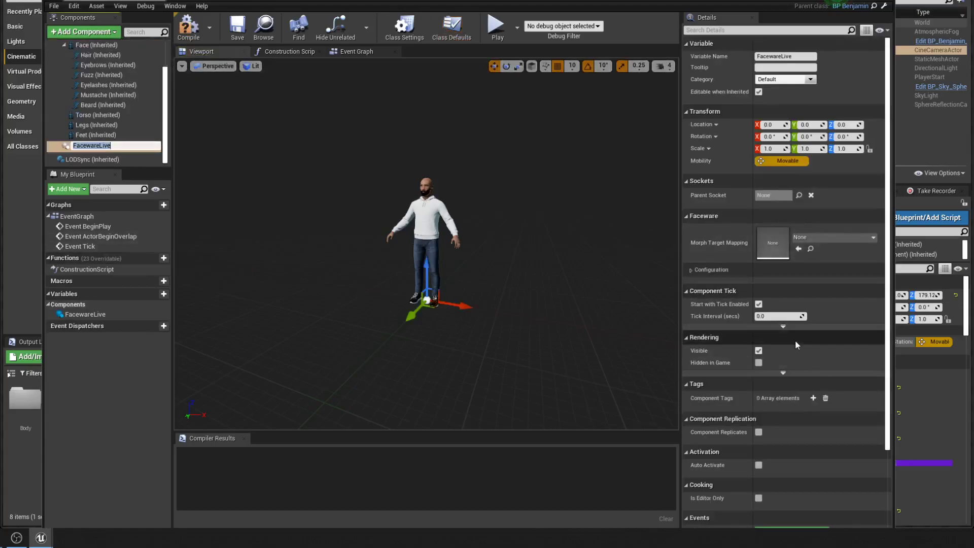
pyautogui.scroll(-3, 741, 436)
pyautogui.scroll(3, 739, 440)
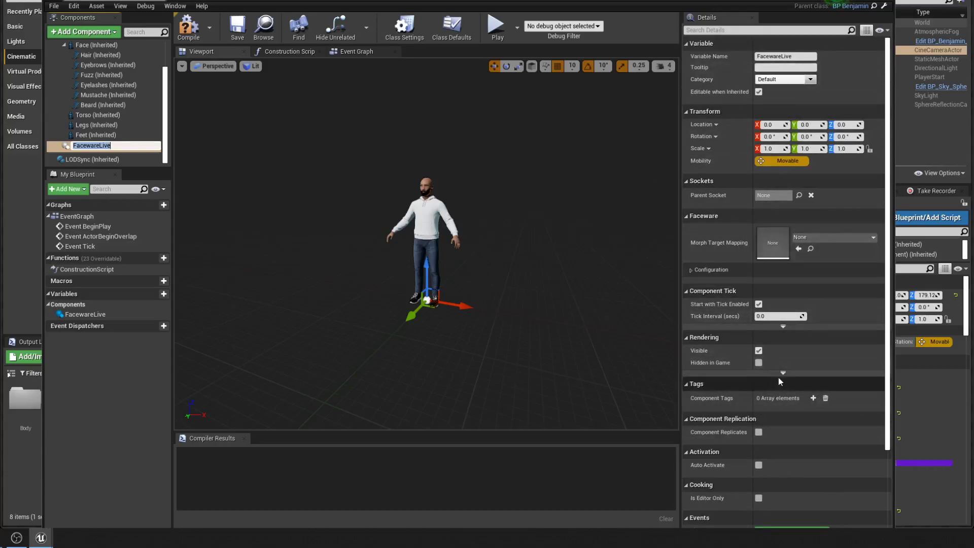
pyautogui.scroll(-2, 776, 376)
pyautogui.scroll(2, 761, 253)
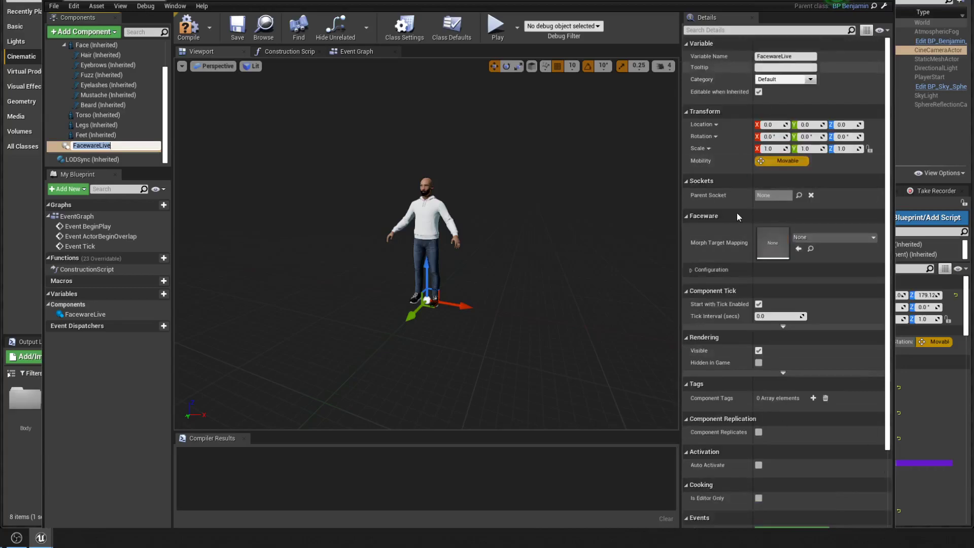
pyautogui.click(690, 269)
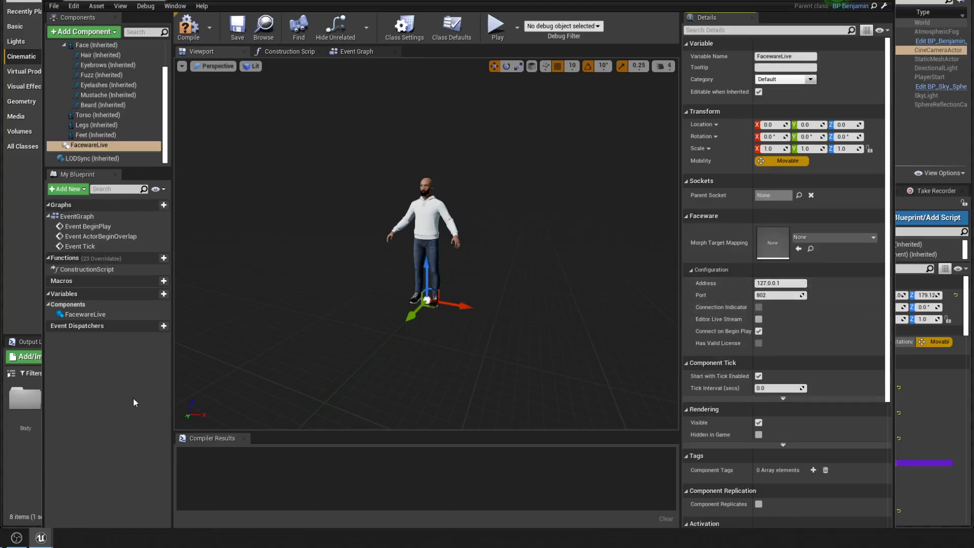
# Step: Set the Body component to Use Animation Blueprint with Anim Class ABP_FW_Metahuman_Body
pyautogui.scroll(2, 109, 91)
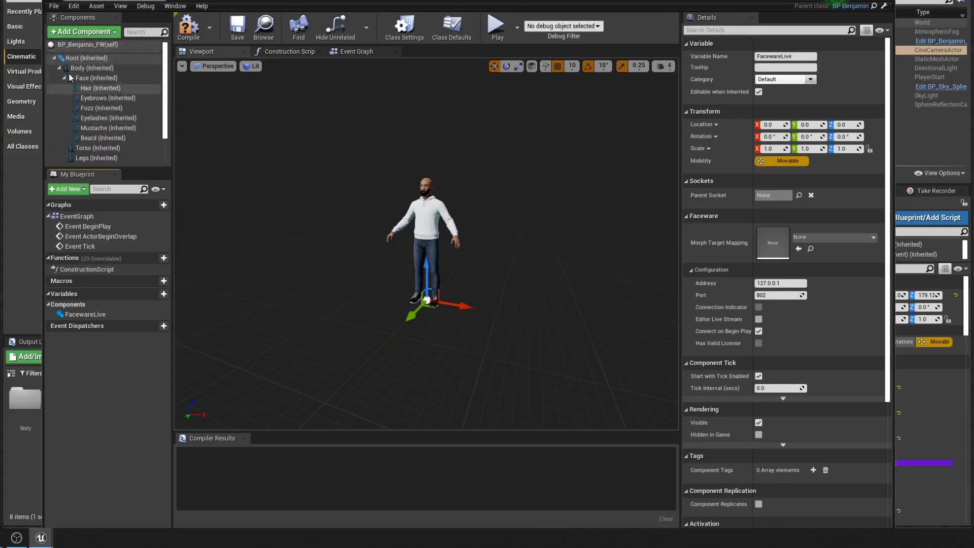
pyautogui.click(109, 68)
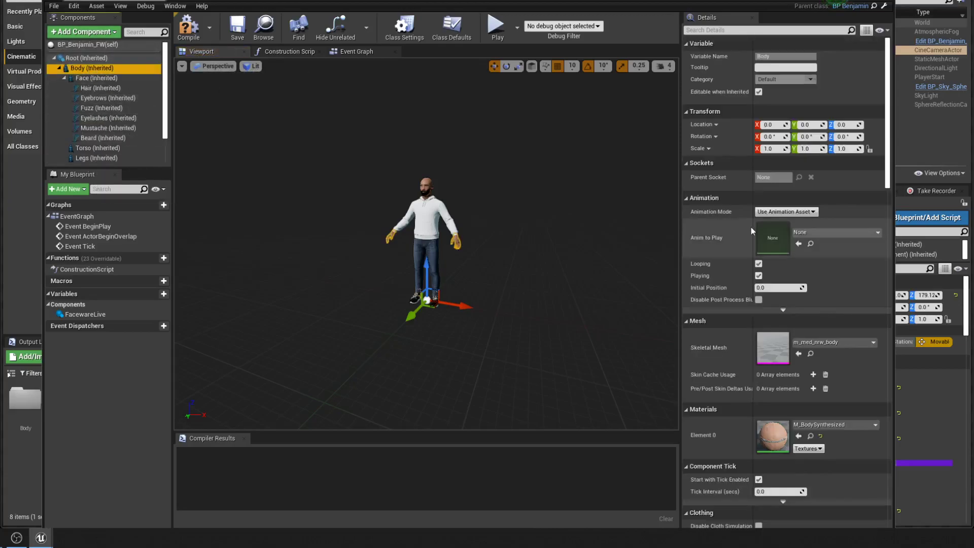
pyautogui.click(805, 212)
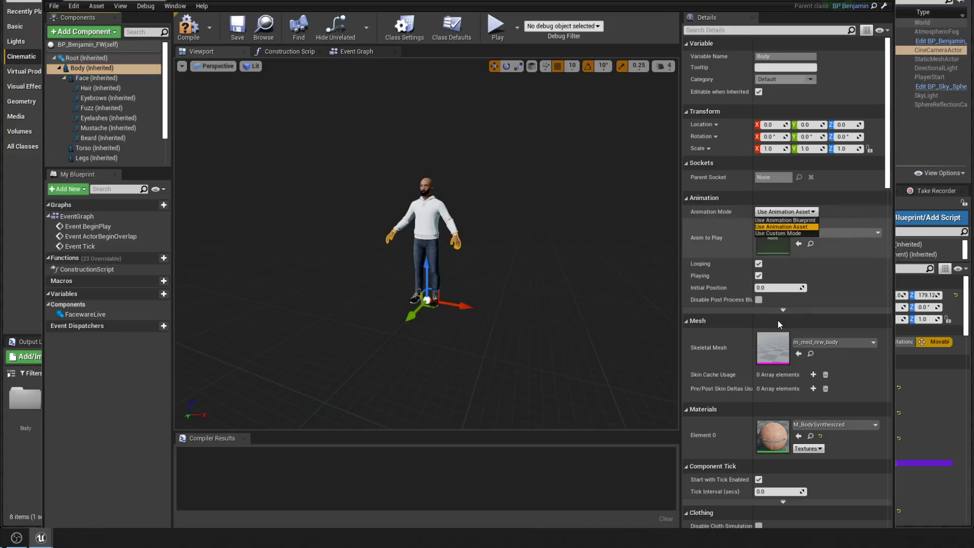
pyautogui.click(794, 221)
pyautogui.click(779, 229)
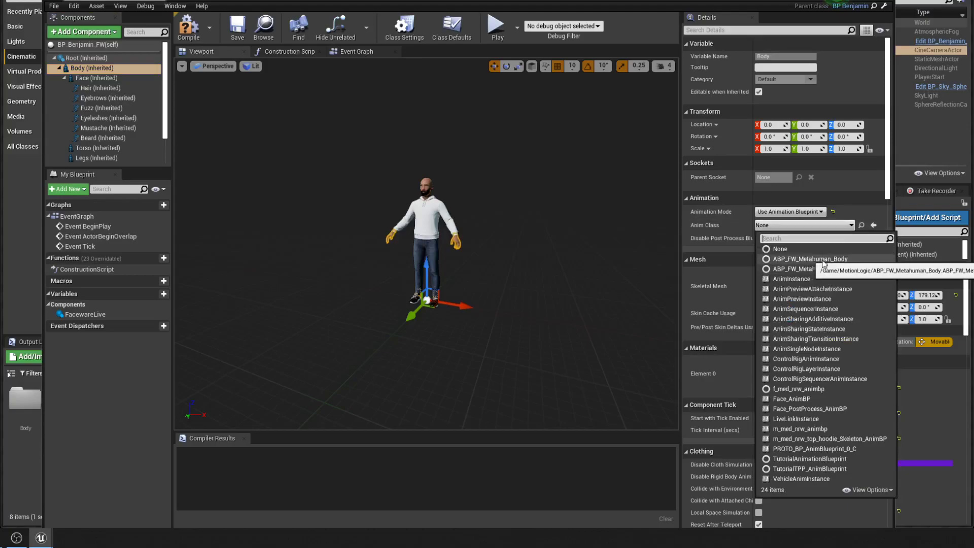
pyautogui.click(832, 259)
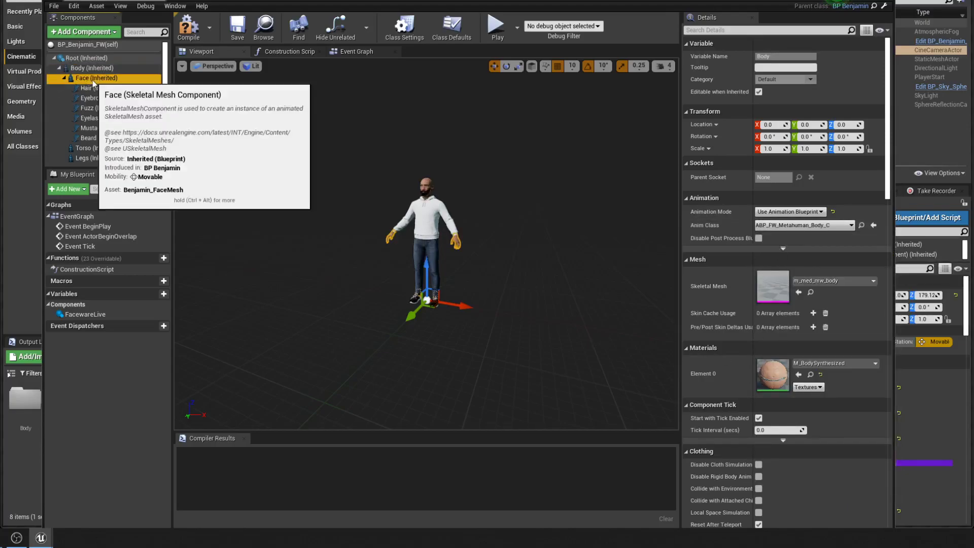
# Step: Give the Face component the ABP_FW_Metahuman_Face anim class, then compile and save BP_Benjamin_FW
pyautogui.click(92, 79)
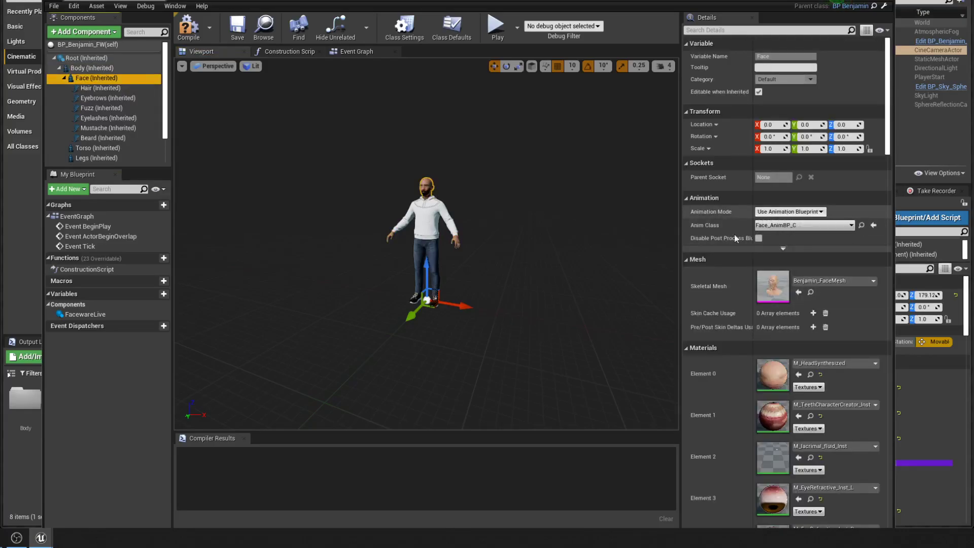
pyautogui.click(802, 226)
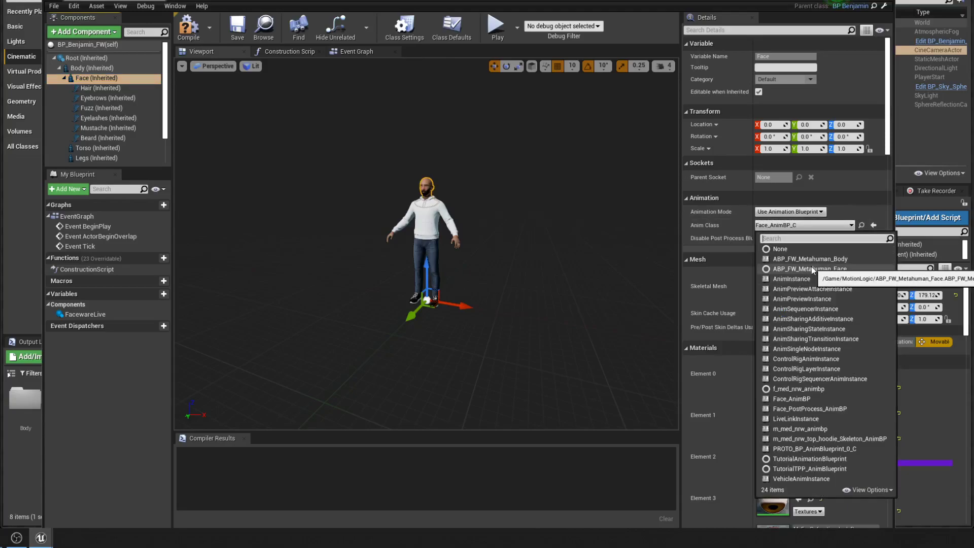
pyautogui.press('Escape')
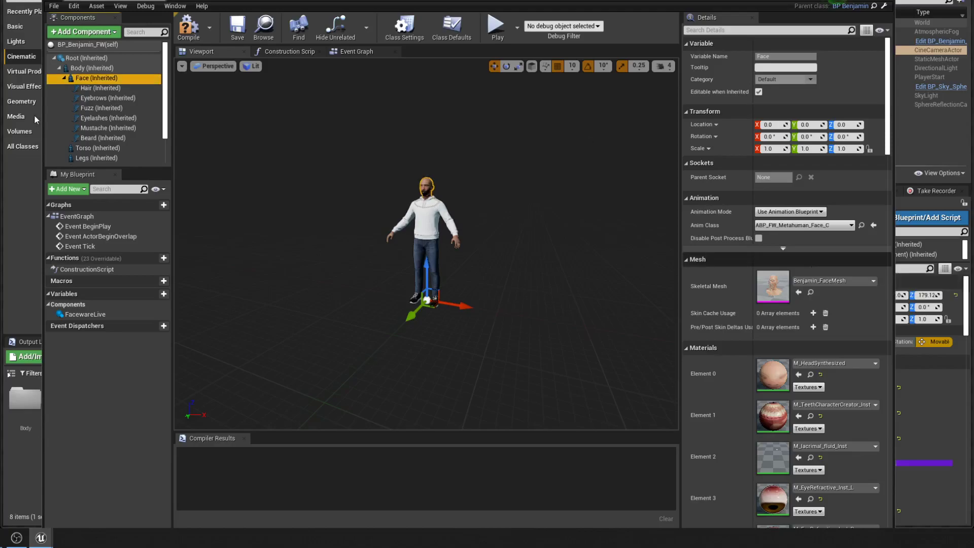
pyautogui.click(187, 36)
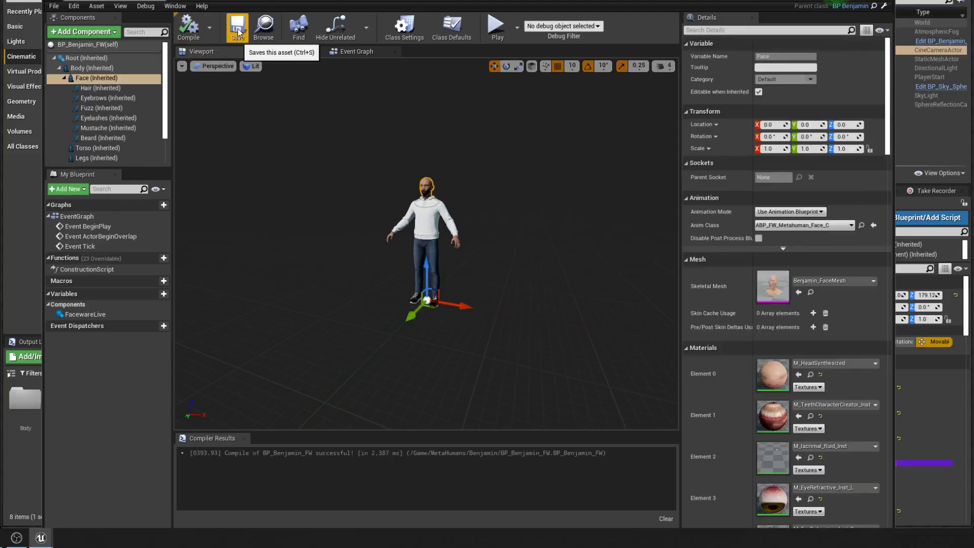
pyautogui.click(238, 31)
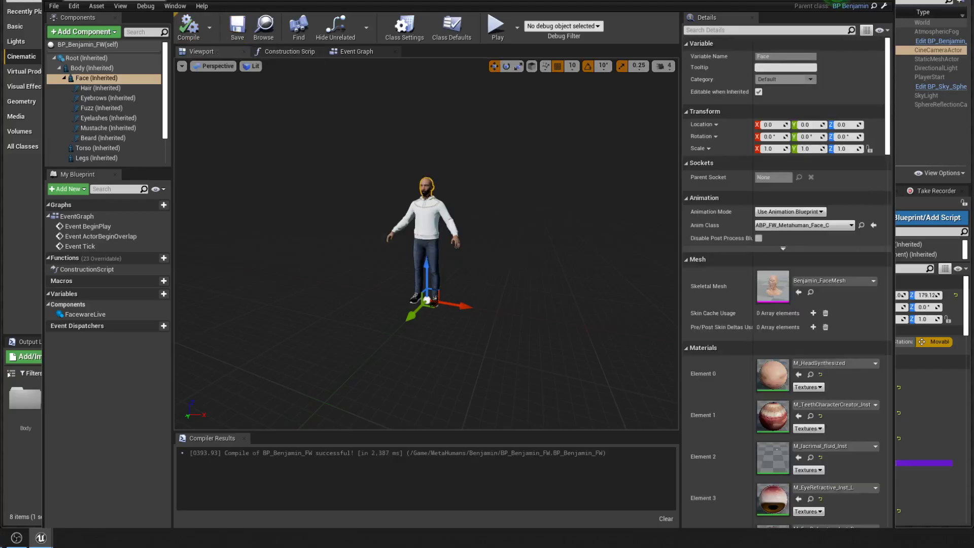
# Step: Move the Faceware Studio window off the character and return to the level editor
pyautogui.hotkey('alt', 'Tab')
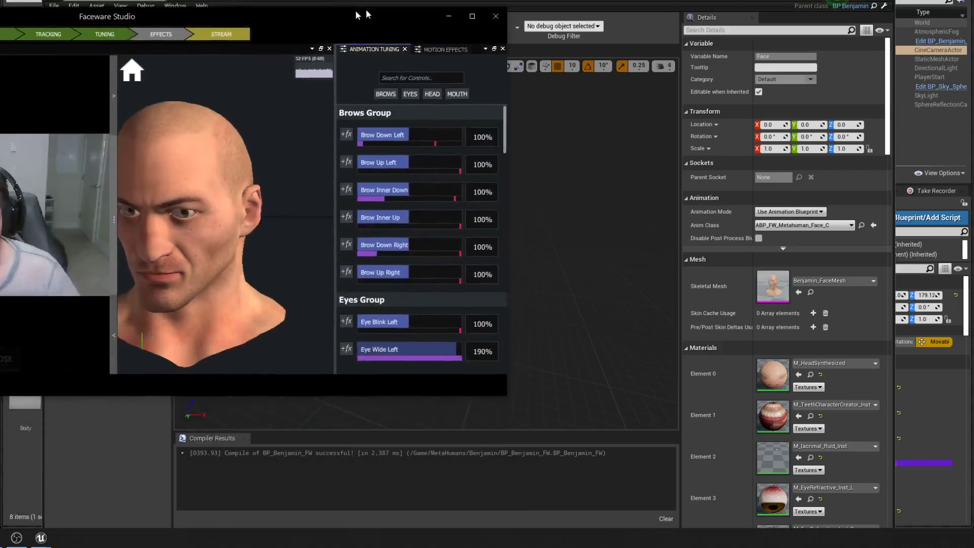
pyautogui.moveTo(358, 15); pyautogui.dragTo(89, 6)
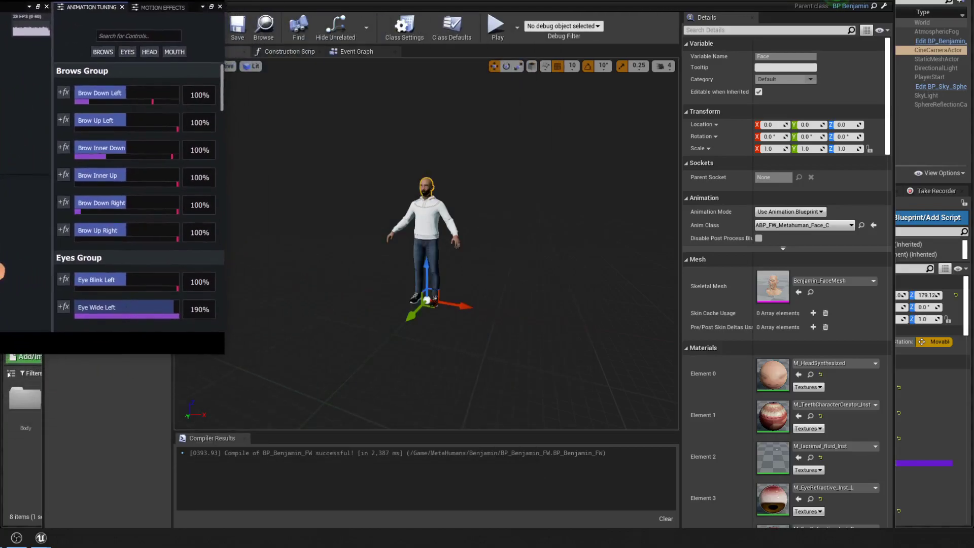
pyautogui.hotkey('alt', 'Tab')
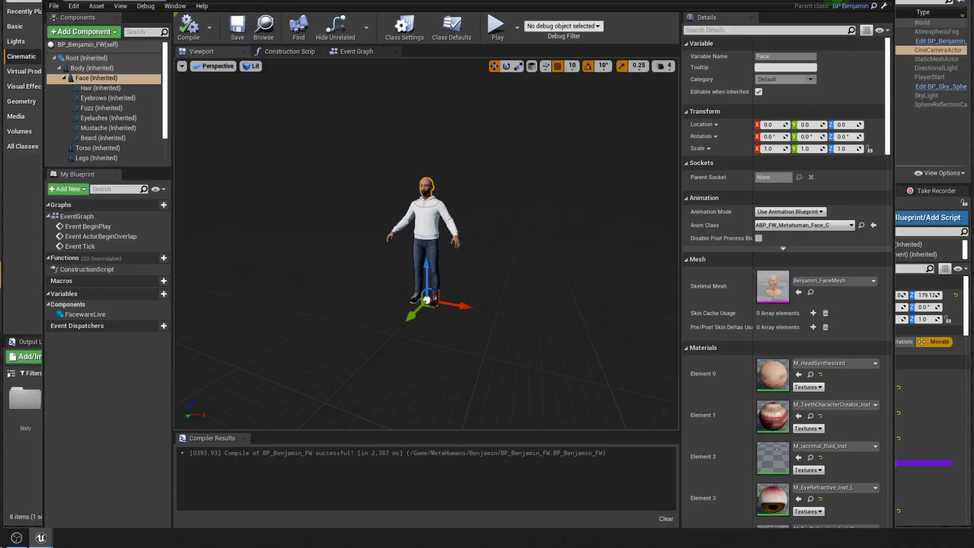
pyautogui.hotkey('alt', 'Tab')
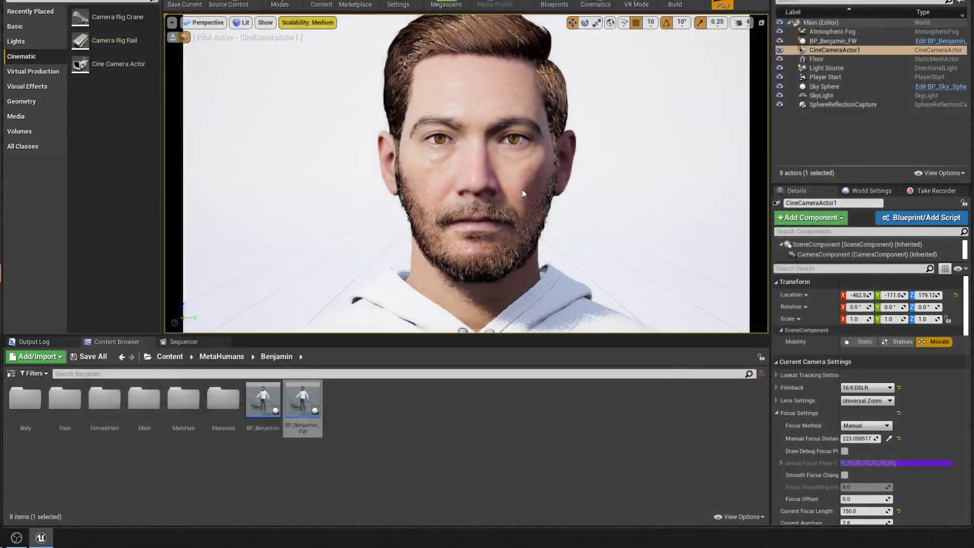
pyautogui.hotkey('alt', 'p')
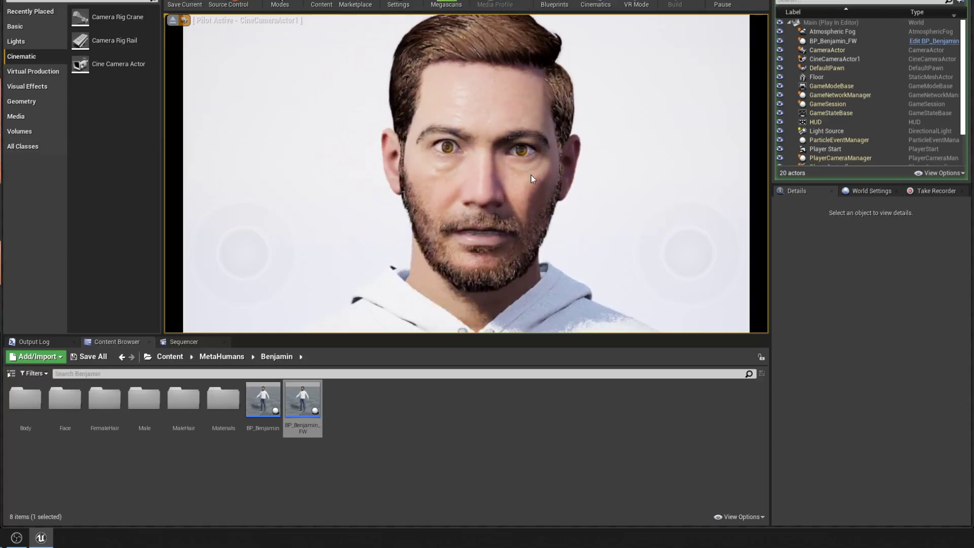
pyautogui.click(369, 104)
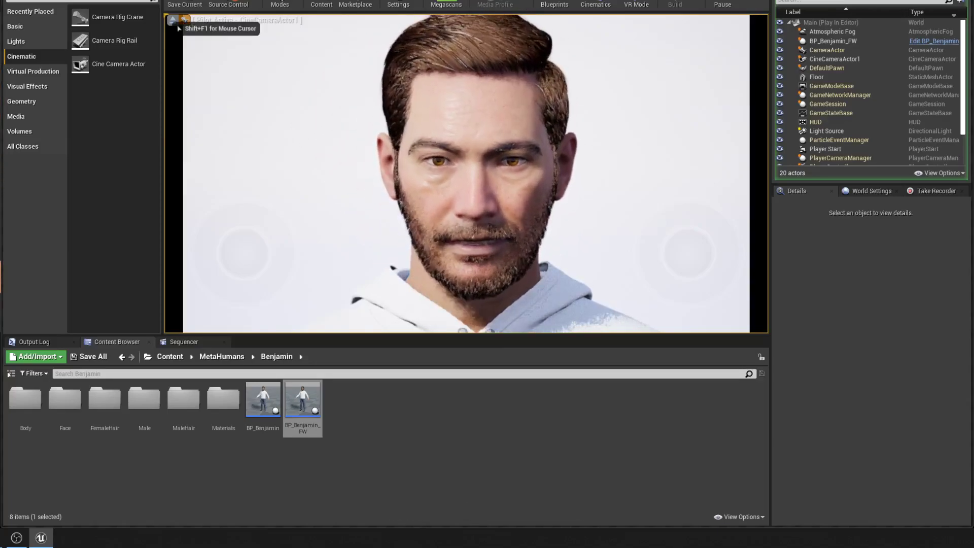
pyautogui.press('Escape')
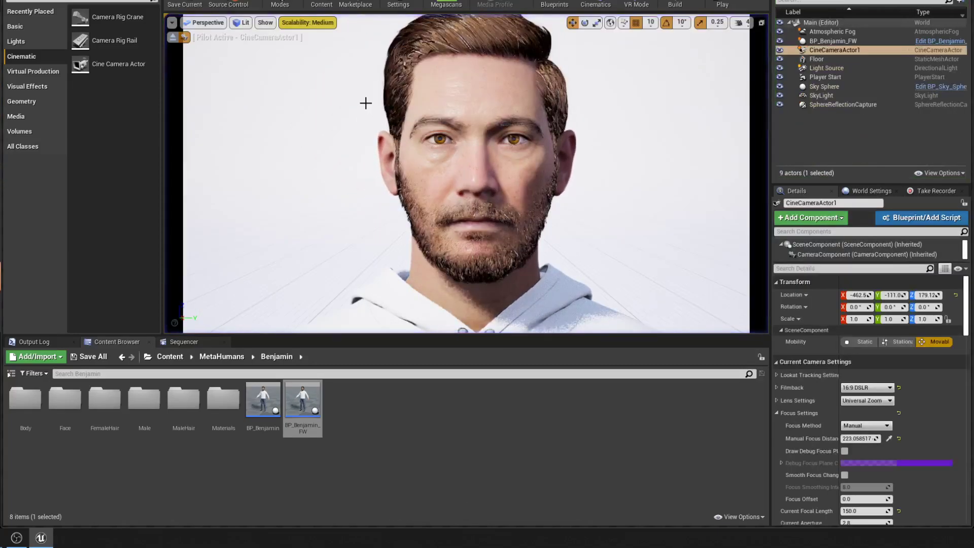
# Step: Set engine scalability to Cinematic and start Play to run the live Faceware close-up
pyautogui.click(296, 26)
pyautogui.click(436, 40)
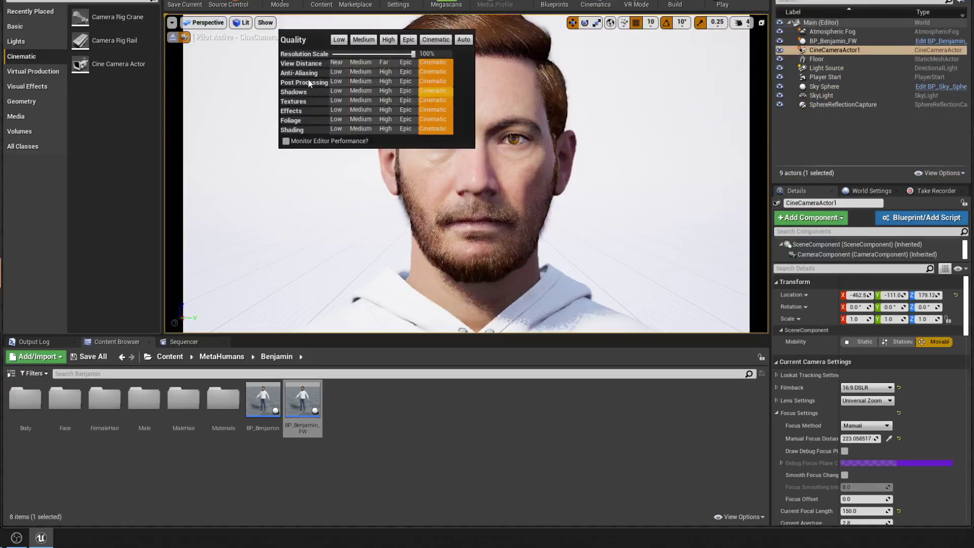
pyautogui.click(625, 41)
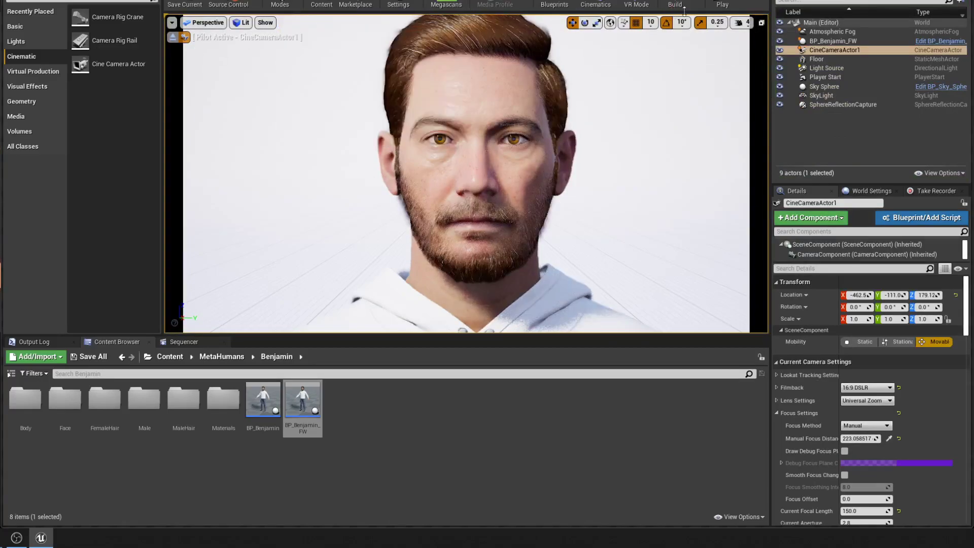
pyautogui.click(722, 5)
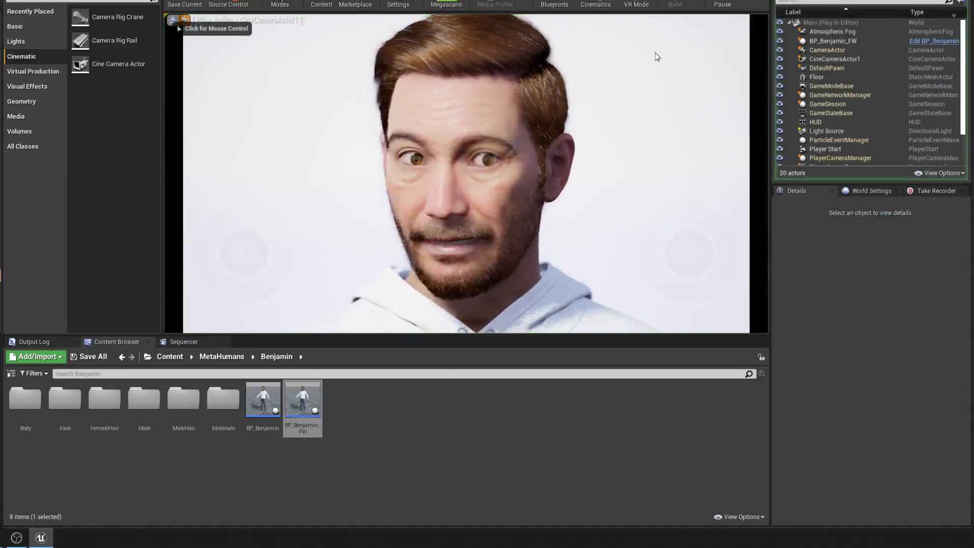